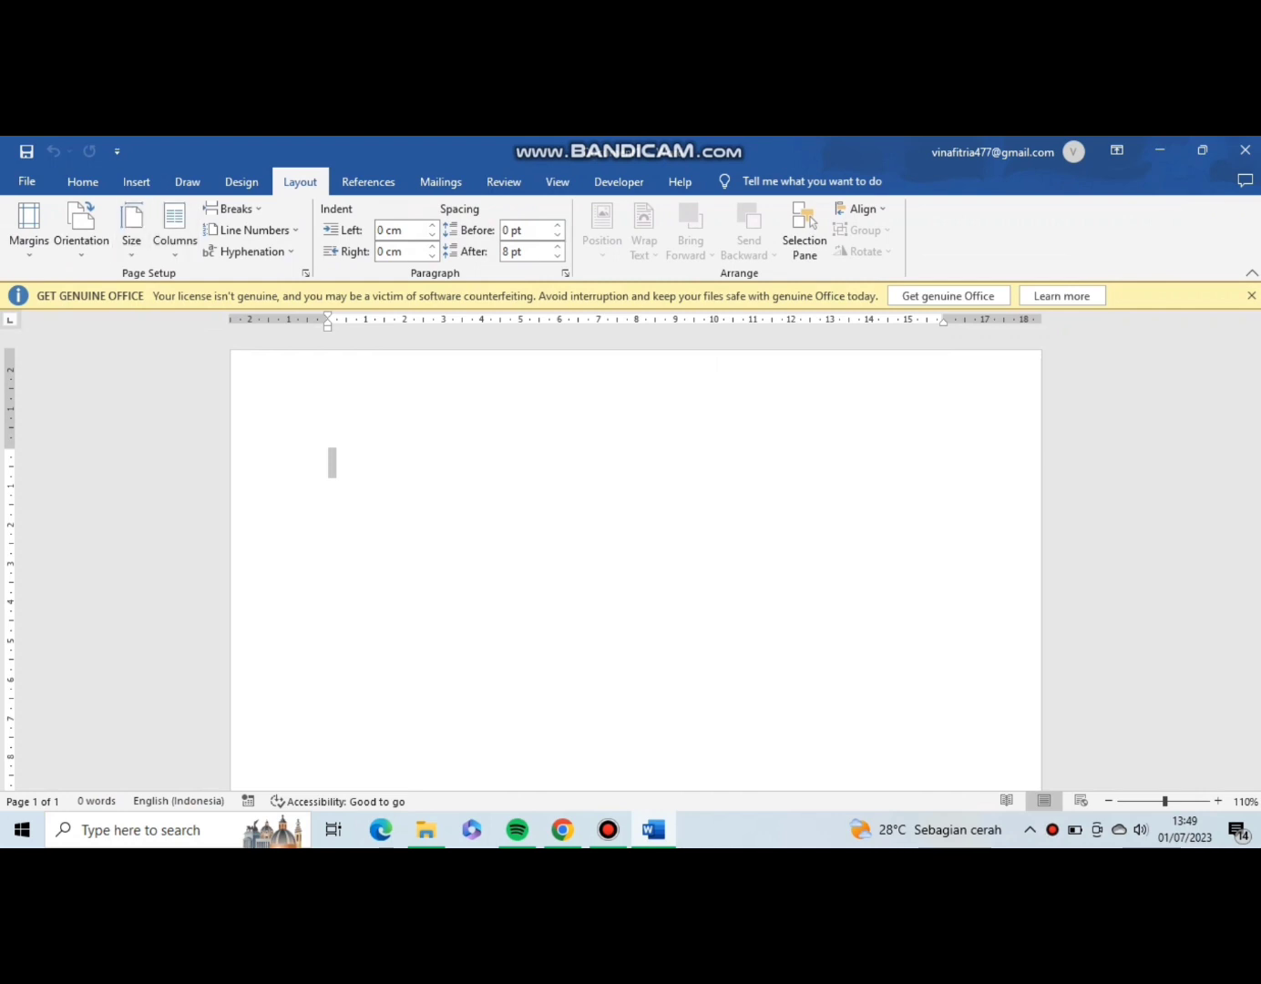
Set the document's page orientation to landscape.
{"action": "left_click", "coordinate": [81, 228]}
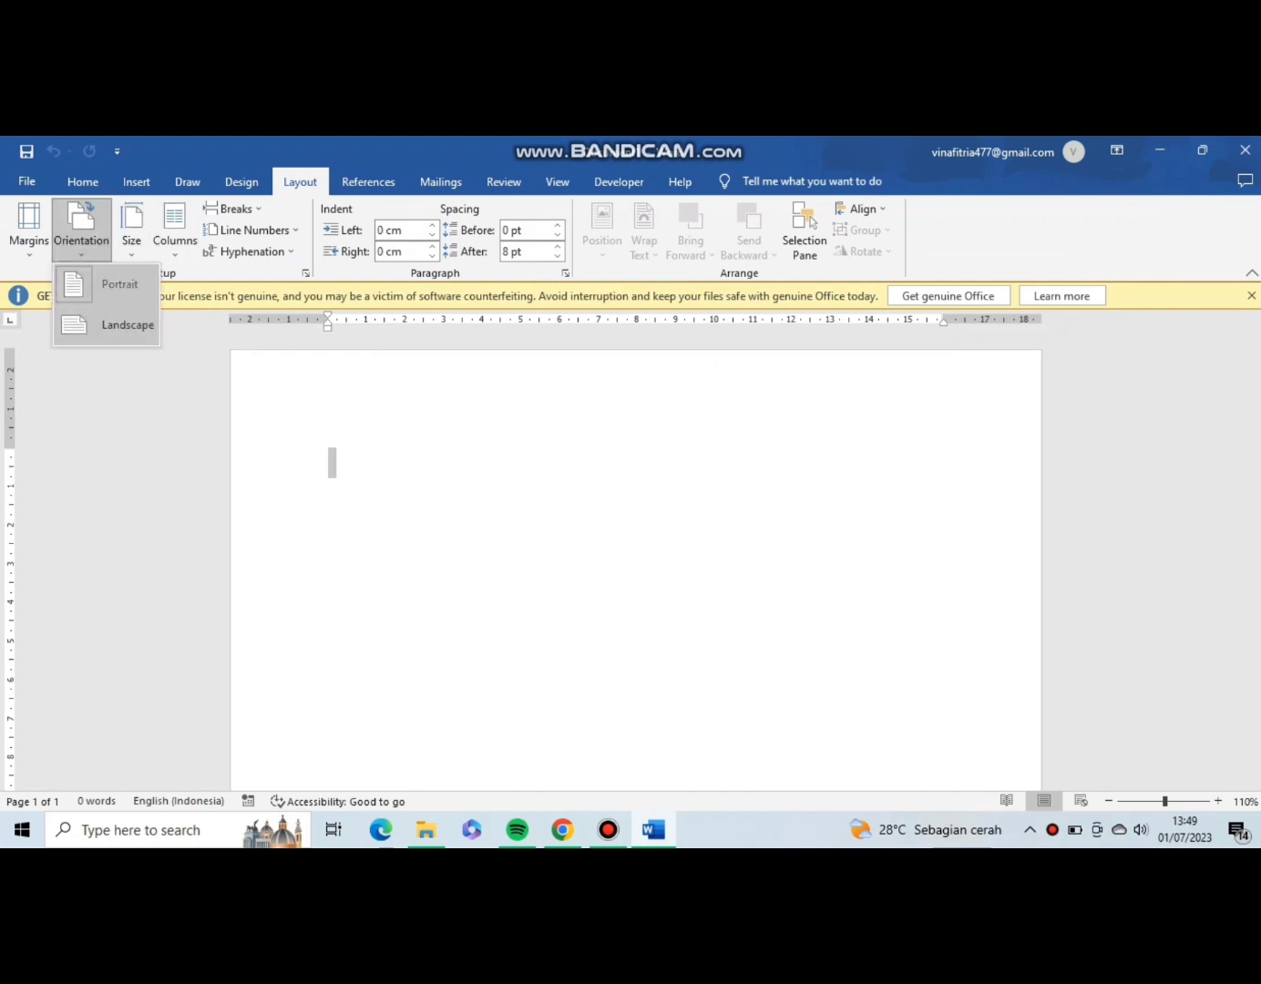
{"action": "left_click", "coordinate": [127, 324]}
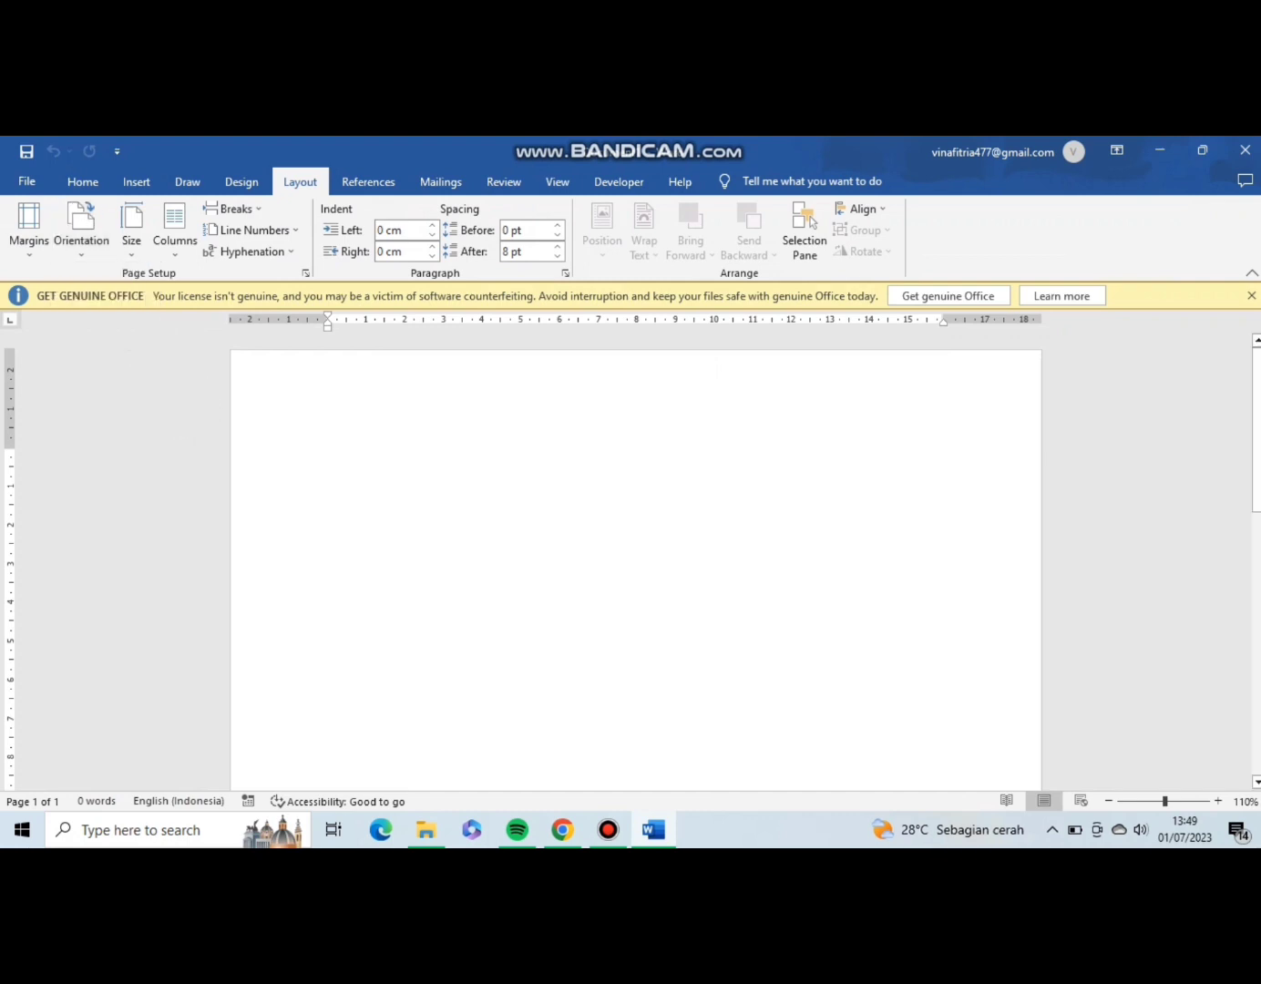
{"action": "scroll", "coordinate": [637, 569], "scroll_direction": "down", "scroll_amount": 2}
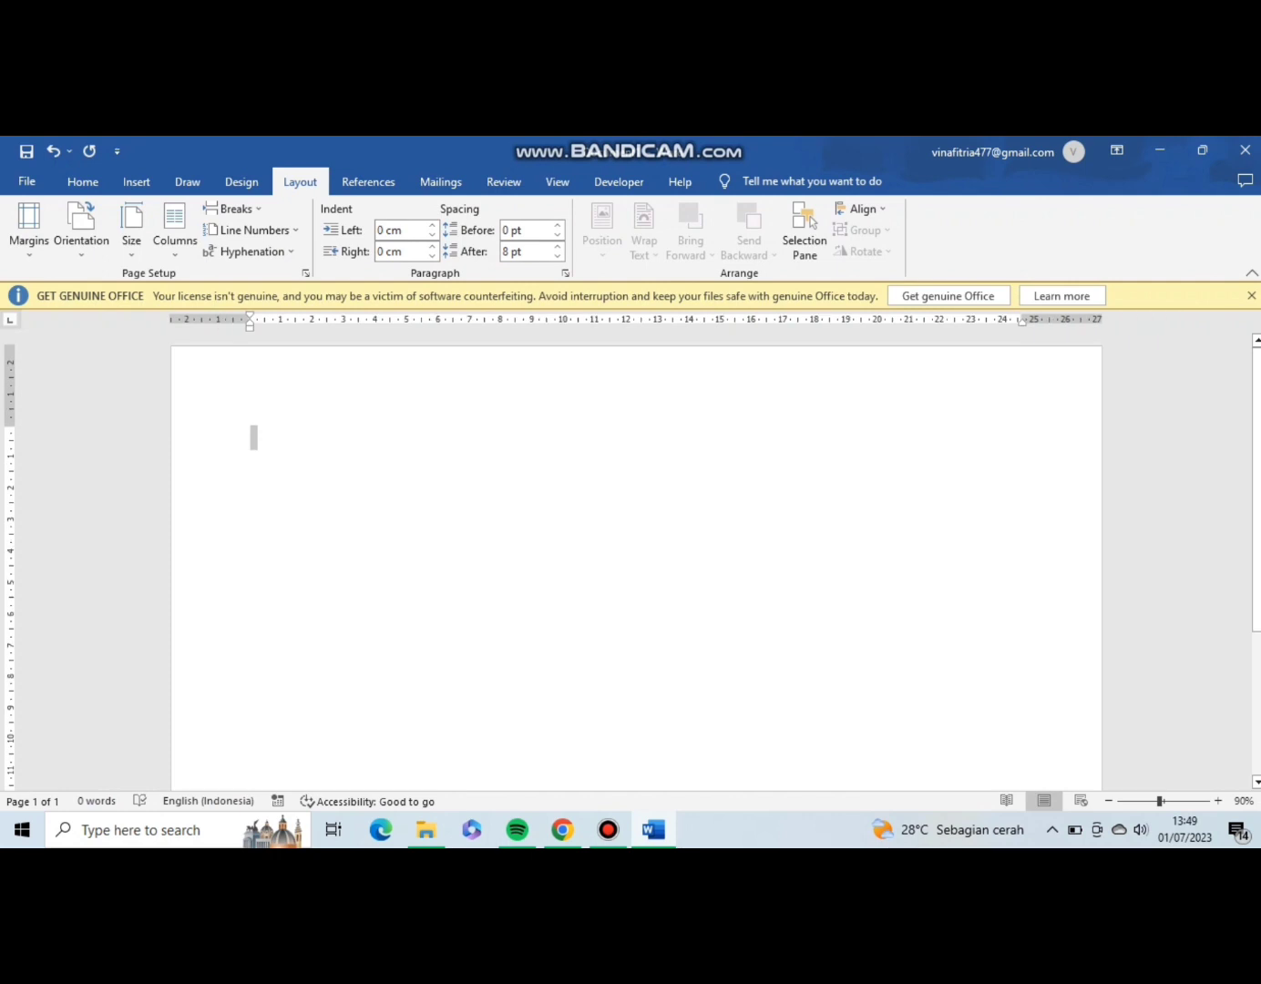
Insert nine blank pages so that the document has ten pages in total.
{"action": "left_click", "coordinate": [138, 182]}
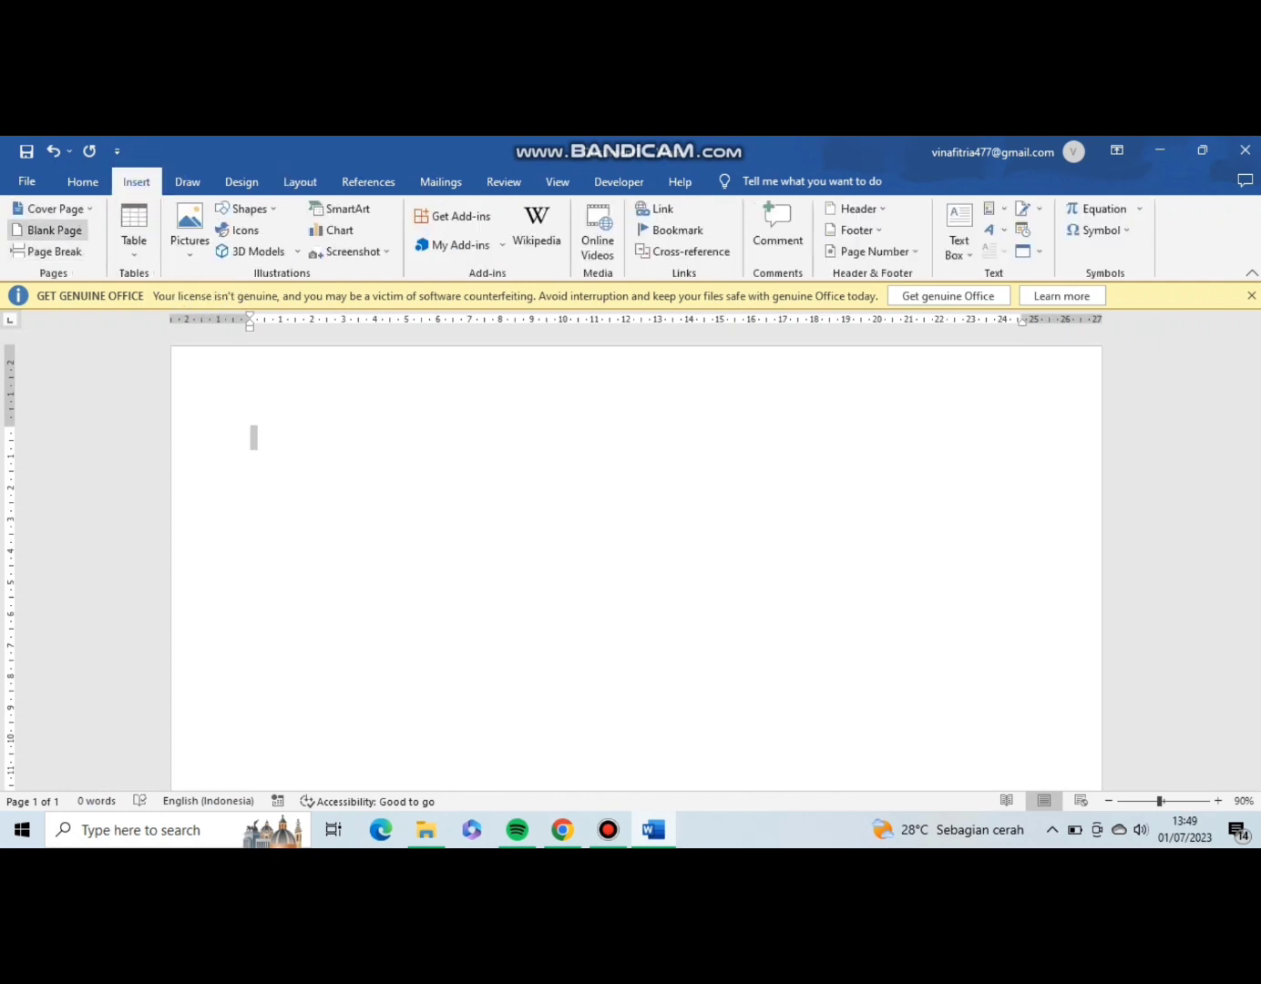
{"action": "left_click", "coordinate": [50, 229]}
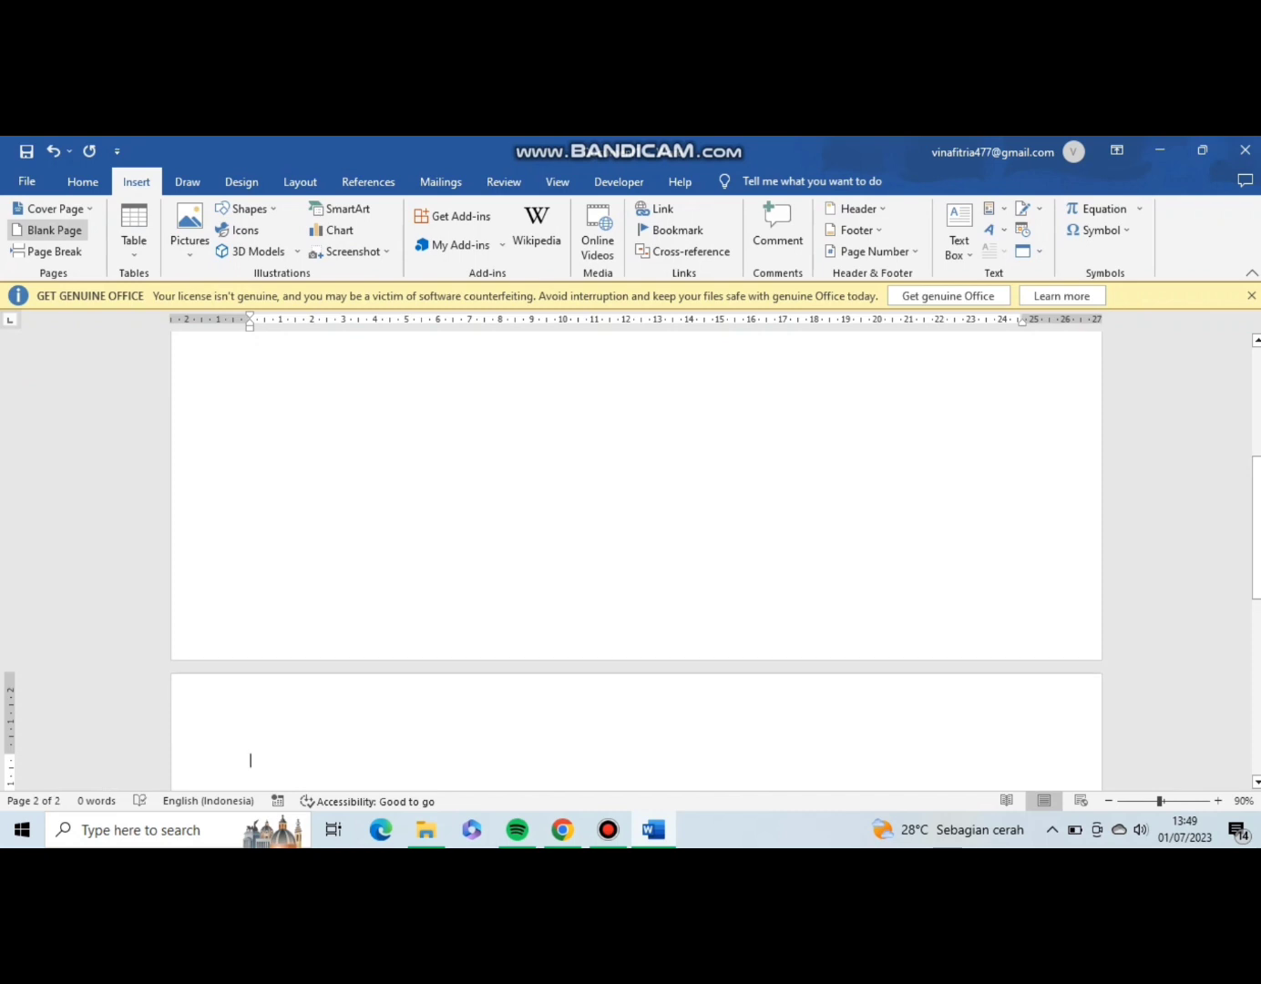
{"action": "left_click", "coordinate": [51, 229]}
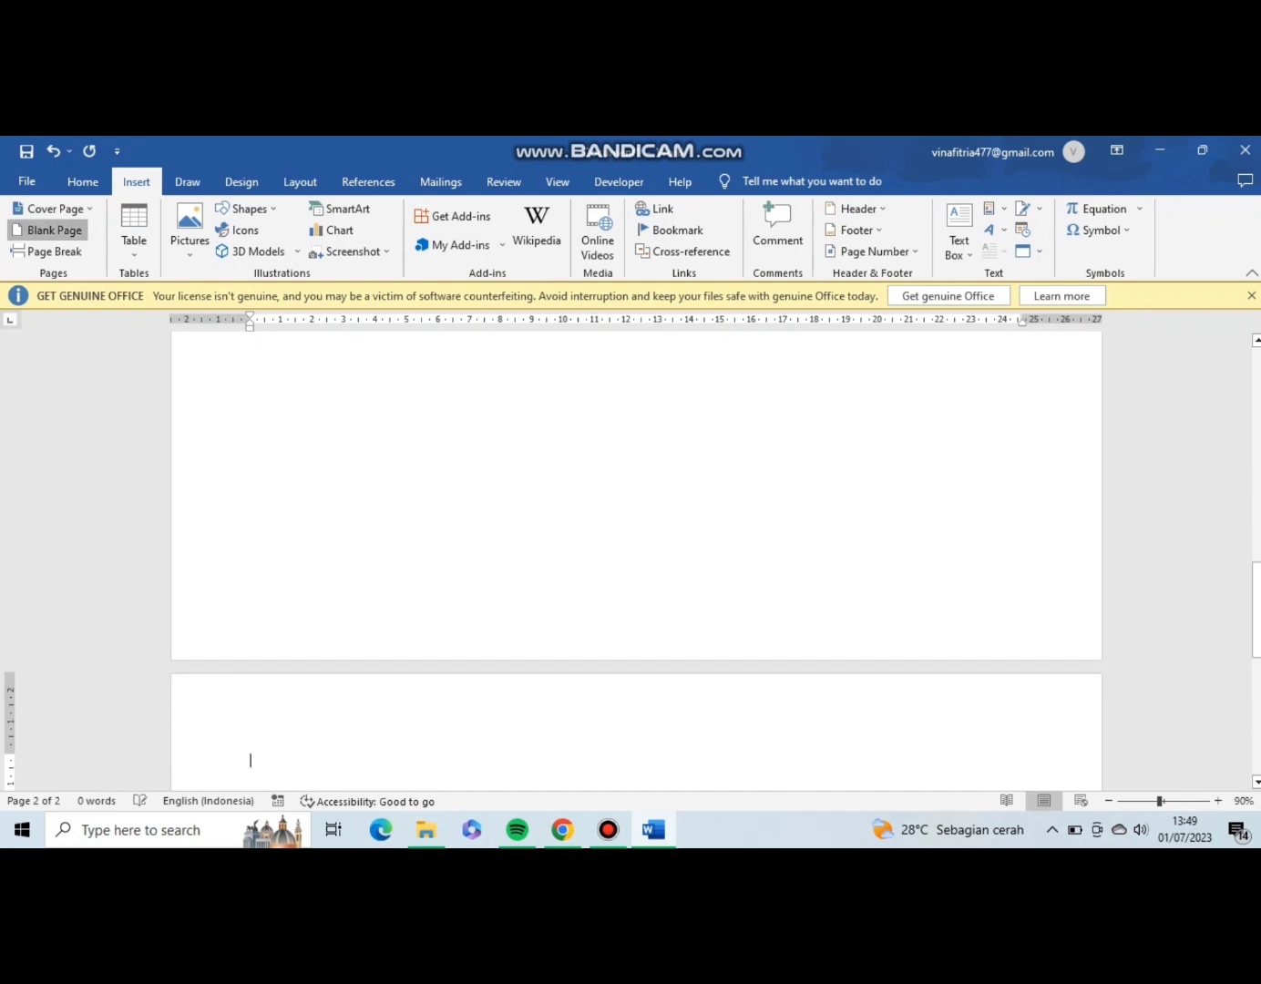
{"action": "left_click", "coordinate": [50, 230]}
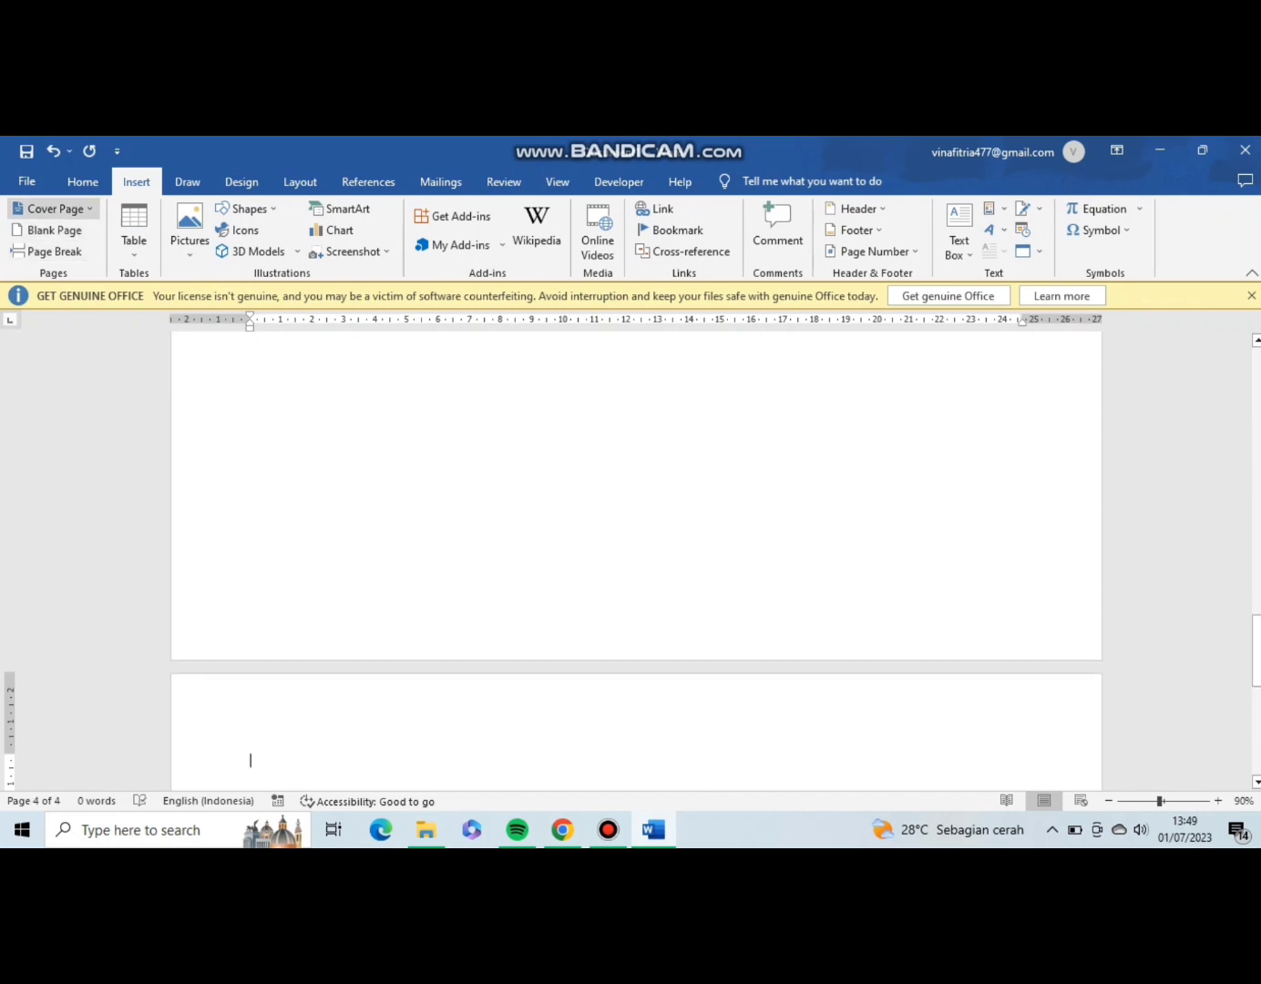
{"action": "left_click", "coordinate": [50, 229]}
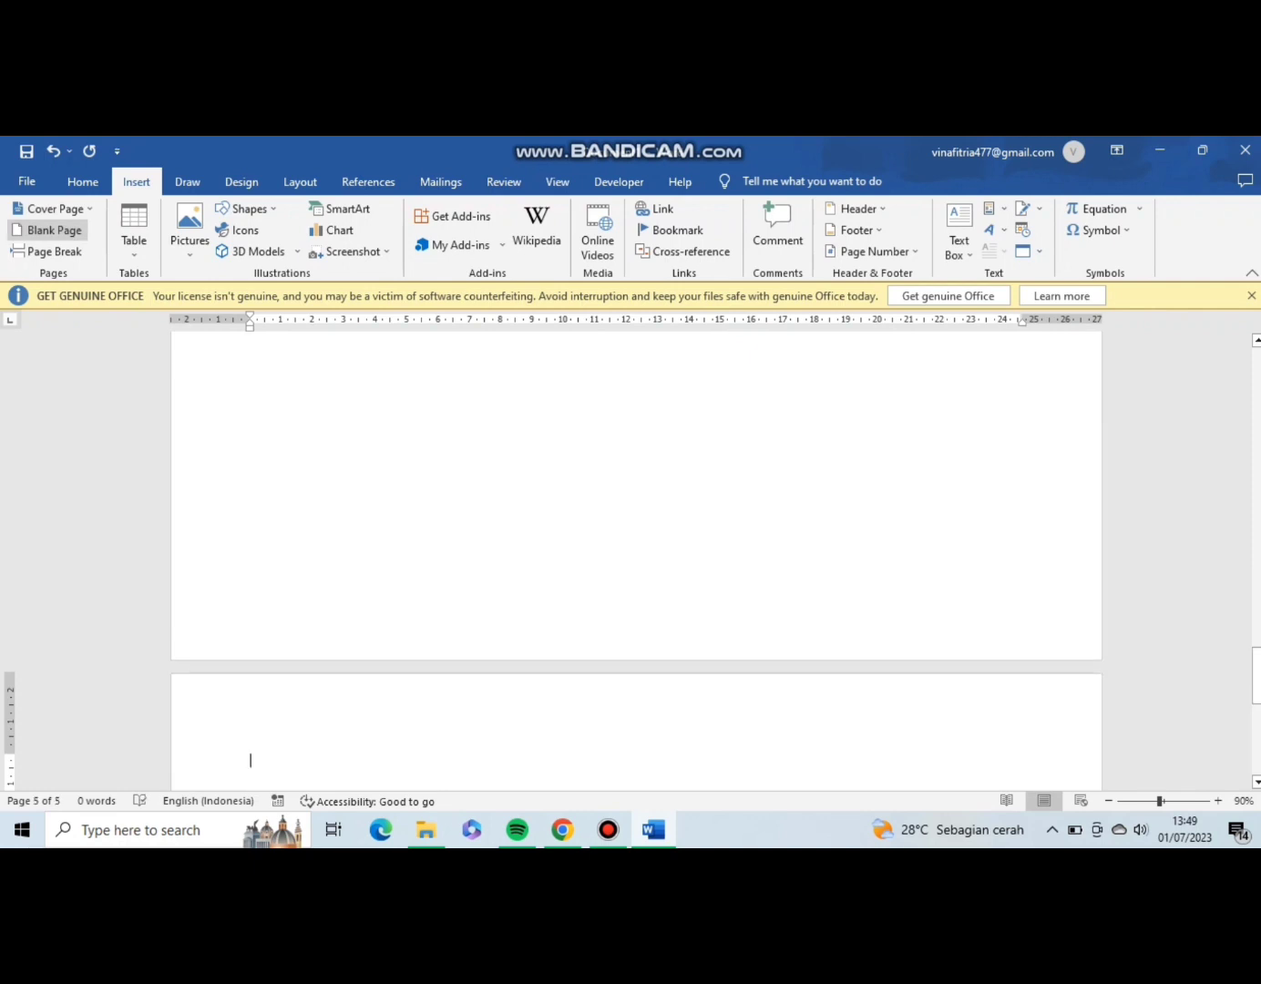
{"action": "left_click", "coordinate": [51, 230]}
{"action": "left_click", "coordinate": [50, 229]}
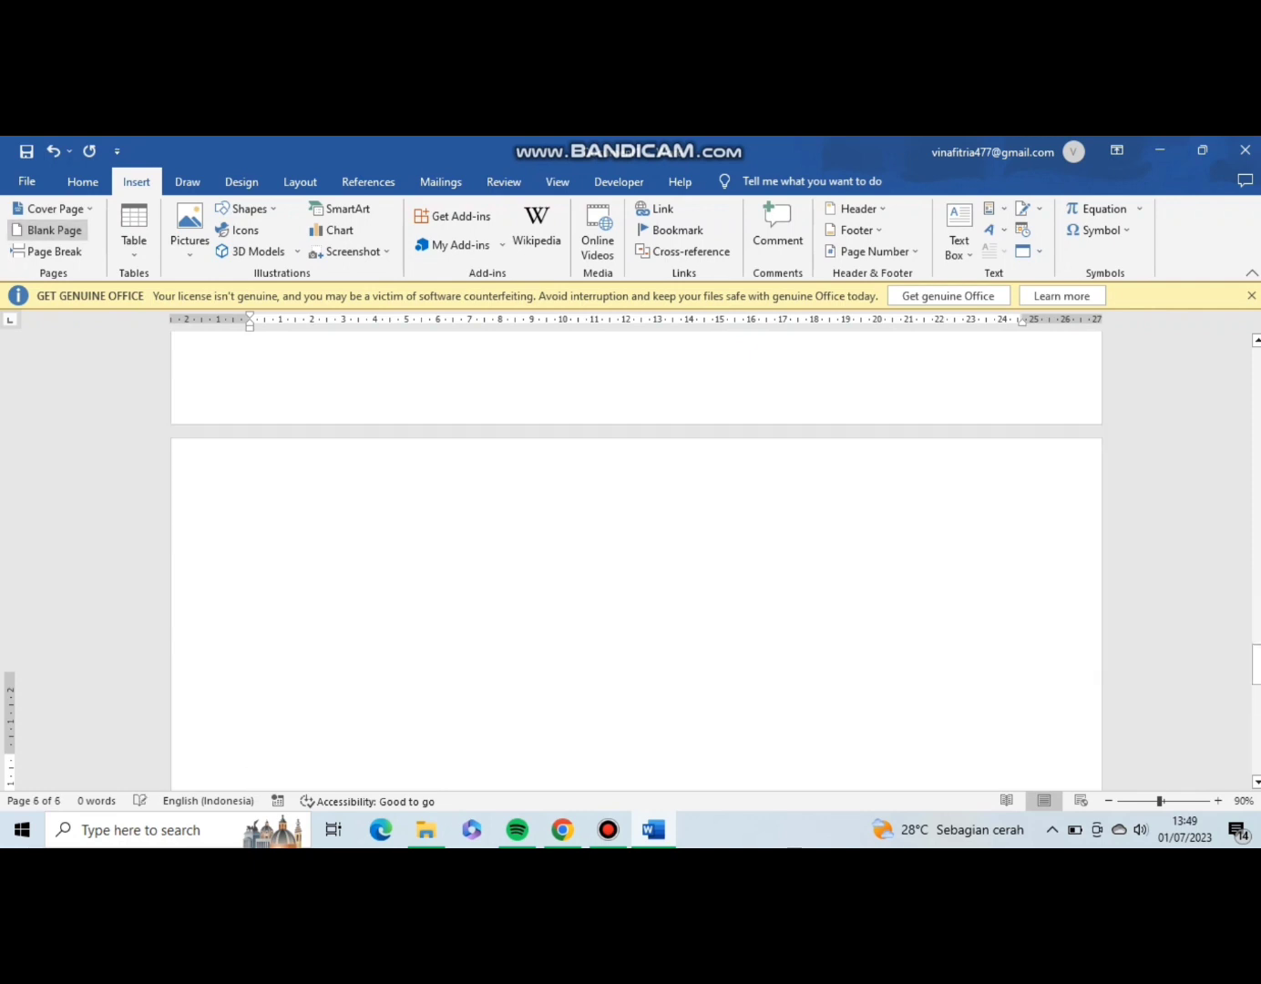
{"action": "left_click", "coordinate": [51, 230]}
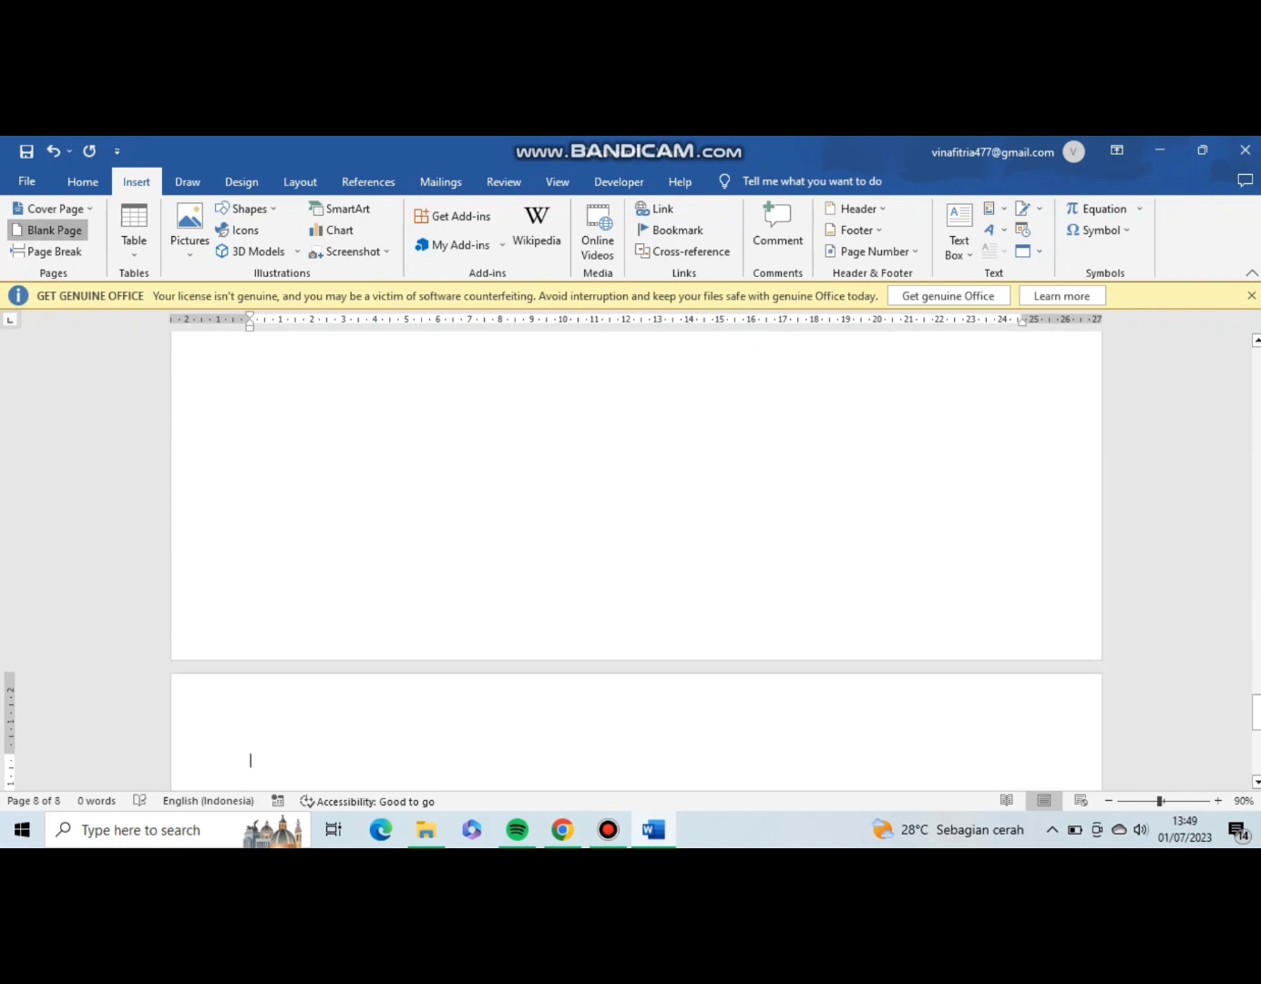
{"action": "left_click", "coordinate": [51, 229]}
{"action": "left_click", "coordinate": [51, 228]}
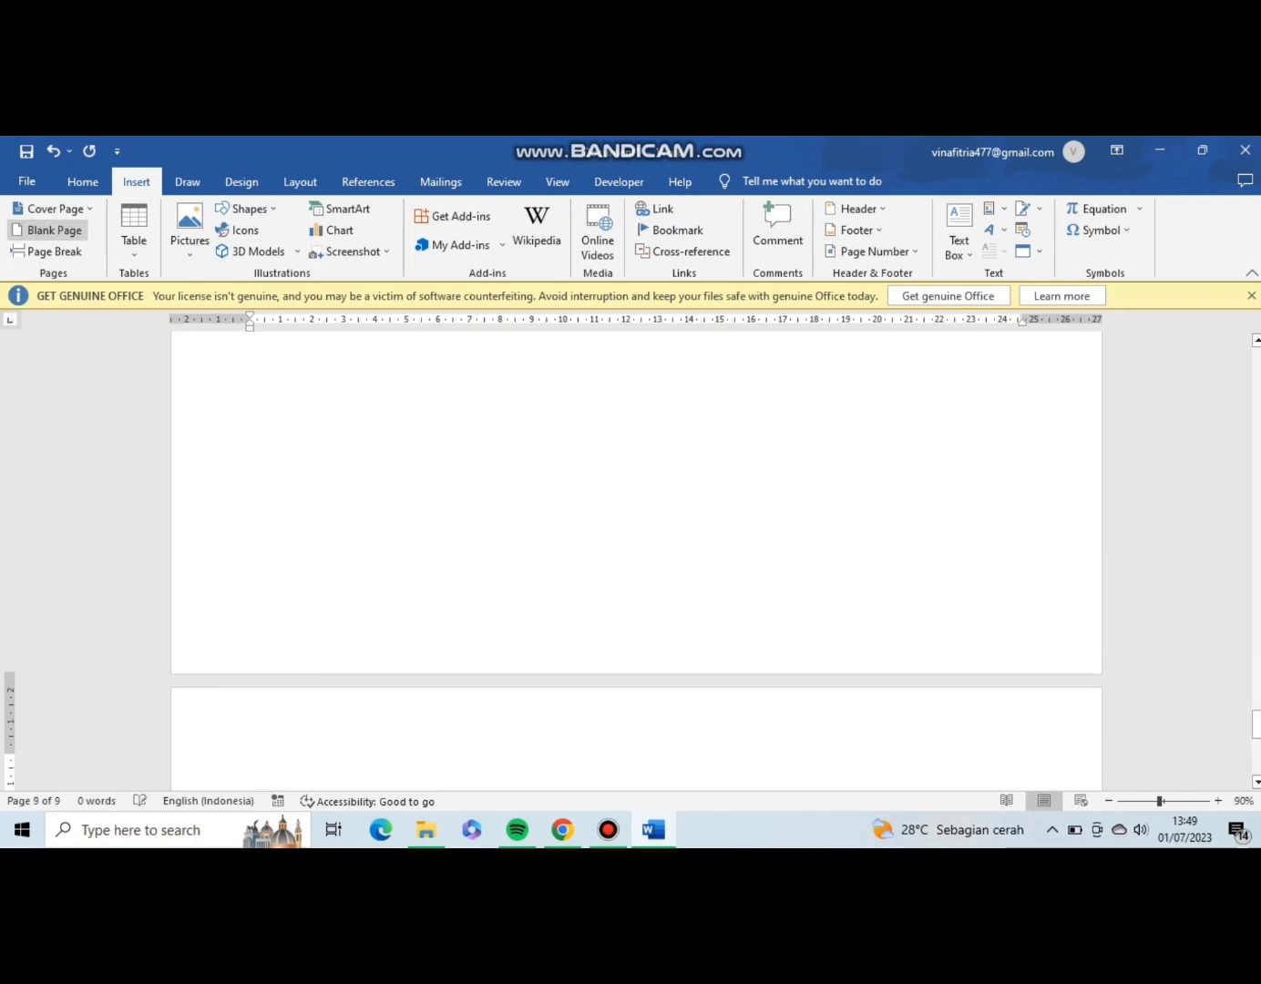
Insert the forest picture with the tree stump on the first page.
{"action": "scroll", "coordinate": [637, 560], "scroll_direction": "up", "scroll_amount": 15}
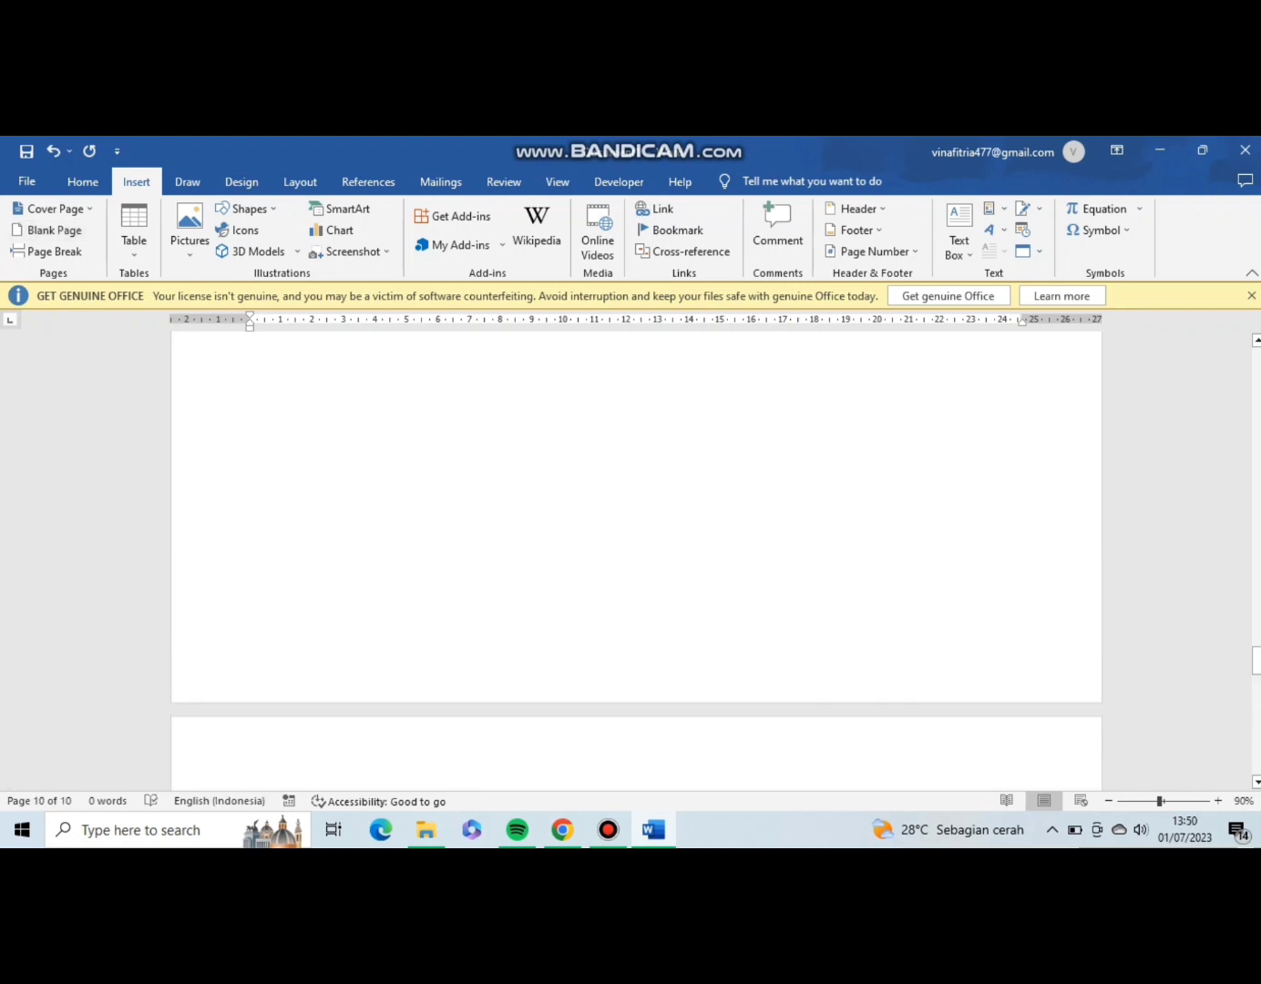
{"action": "scroll", "coordinate": [636, 560], "scroll_direction": "down", "scroll_amount": 1}
{"action": "scroll", "coordinate": [636, 560], "scroll_direction": "up", "scroll_amount": 10}
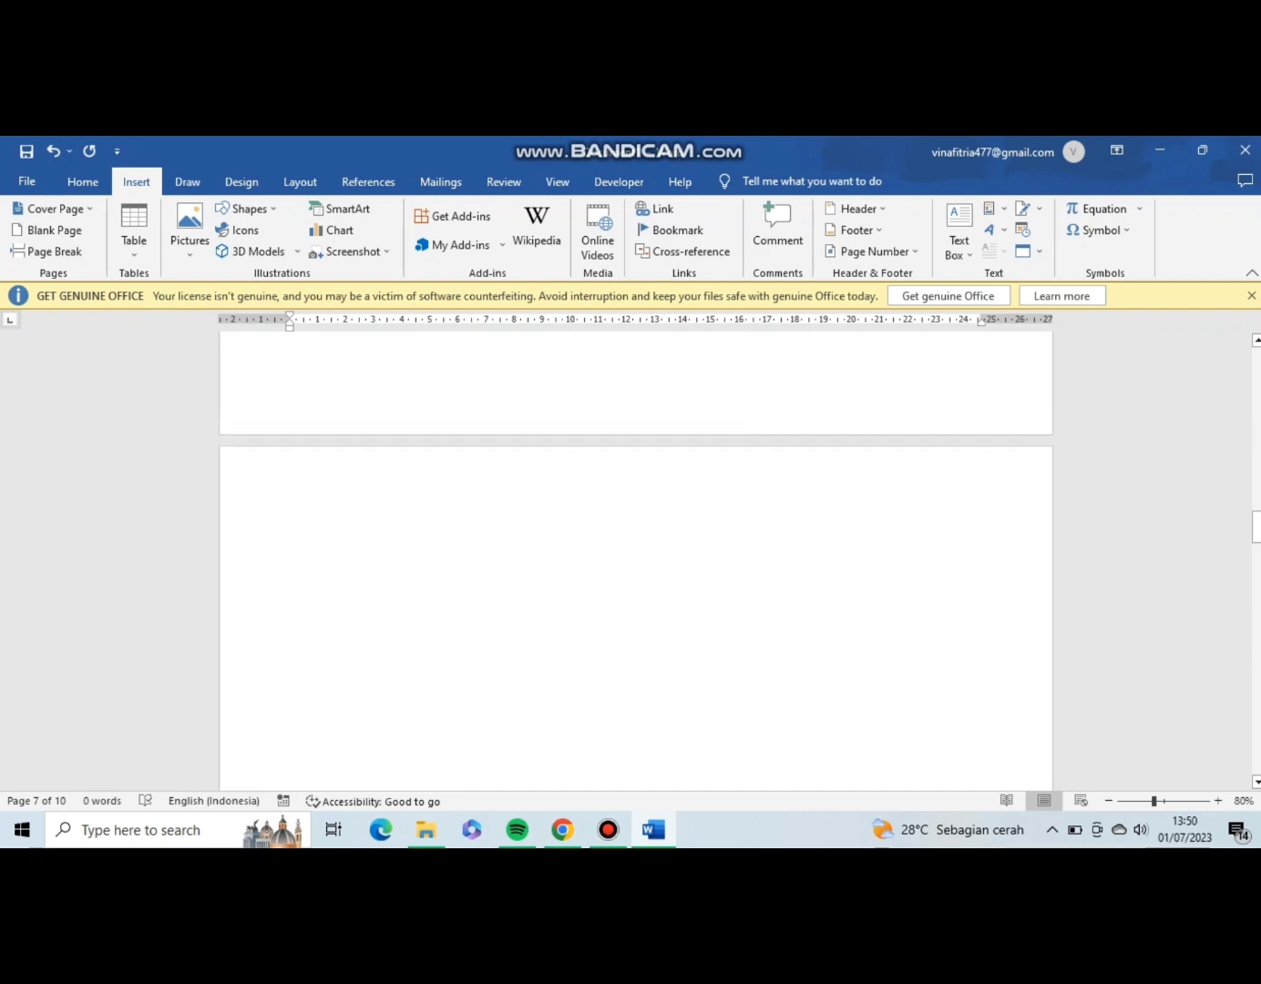
{"action": "scroll", "coordinate": [637, 560], "scroll_direction": "down", "scroll_amount": 3}
{"action": "scroll", "coordinate": [636, 560], "scroll_direction": "up", "scroll_amount": 6}
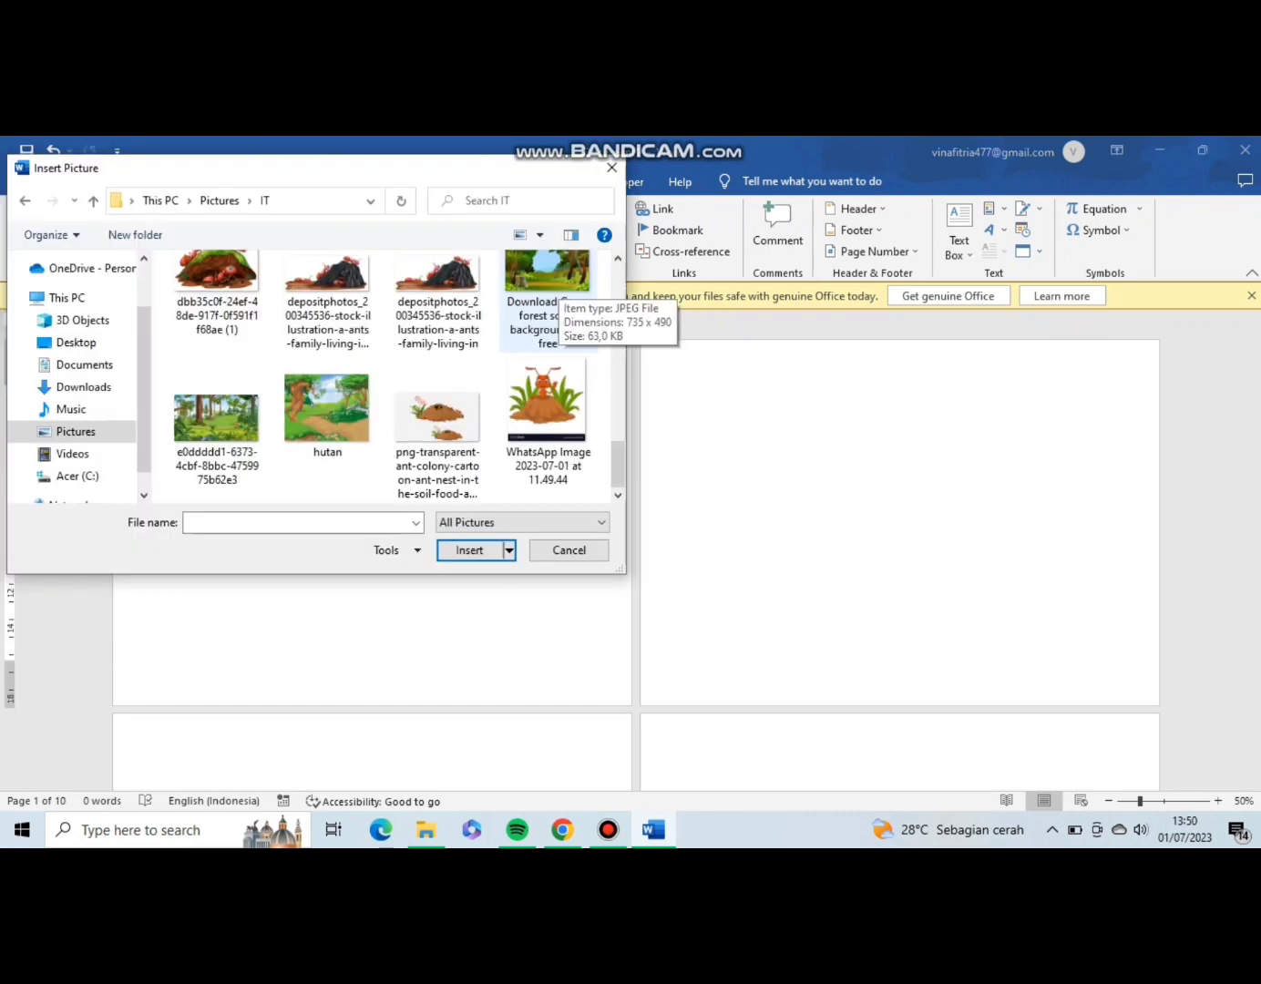
{"action": "double_click", "coordinate": [549, 294]}
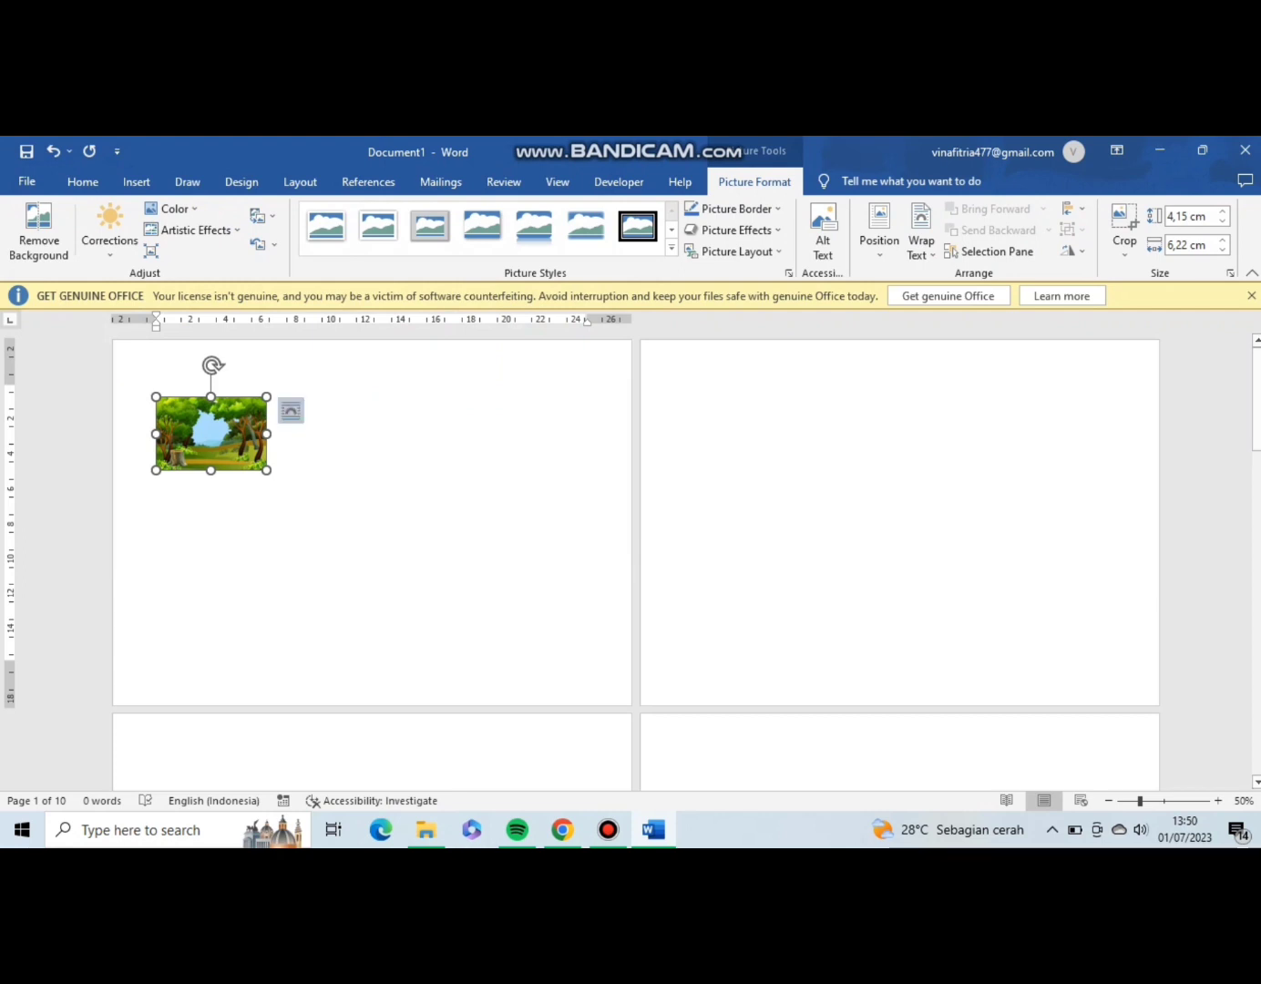
Set the tree-stump forest picture's wrapping to Behind Text and enlarge it to cover the whole first page.
{"action": "left_click", "coordinate": [290, 411]}
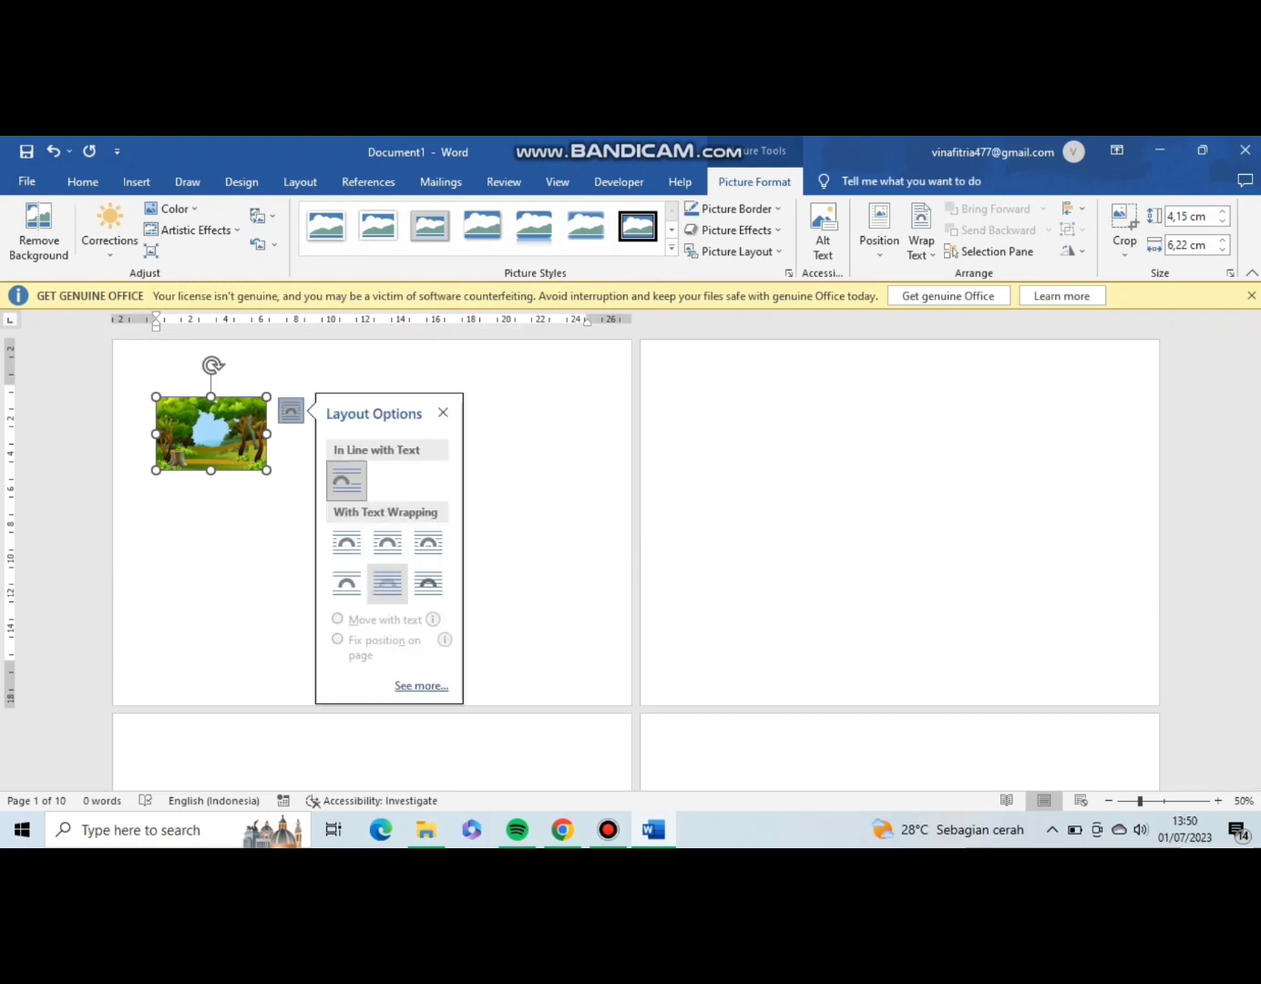
{"action": "left_click", "coordinate": [387, 583]}
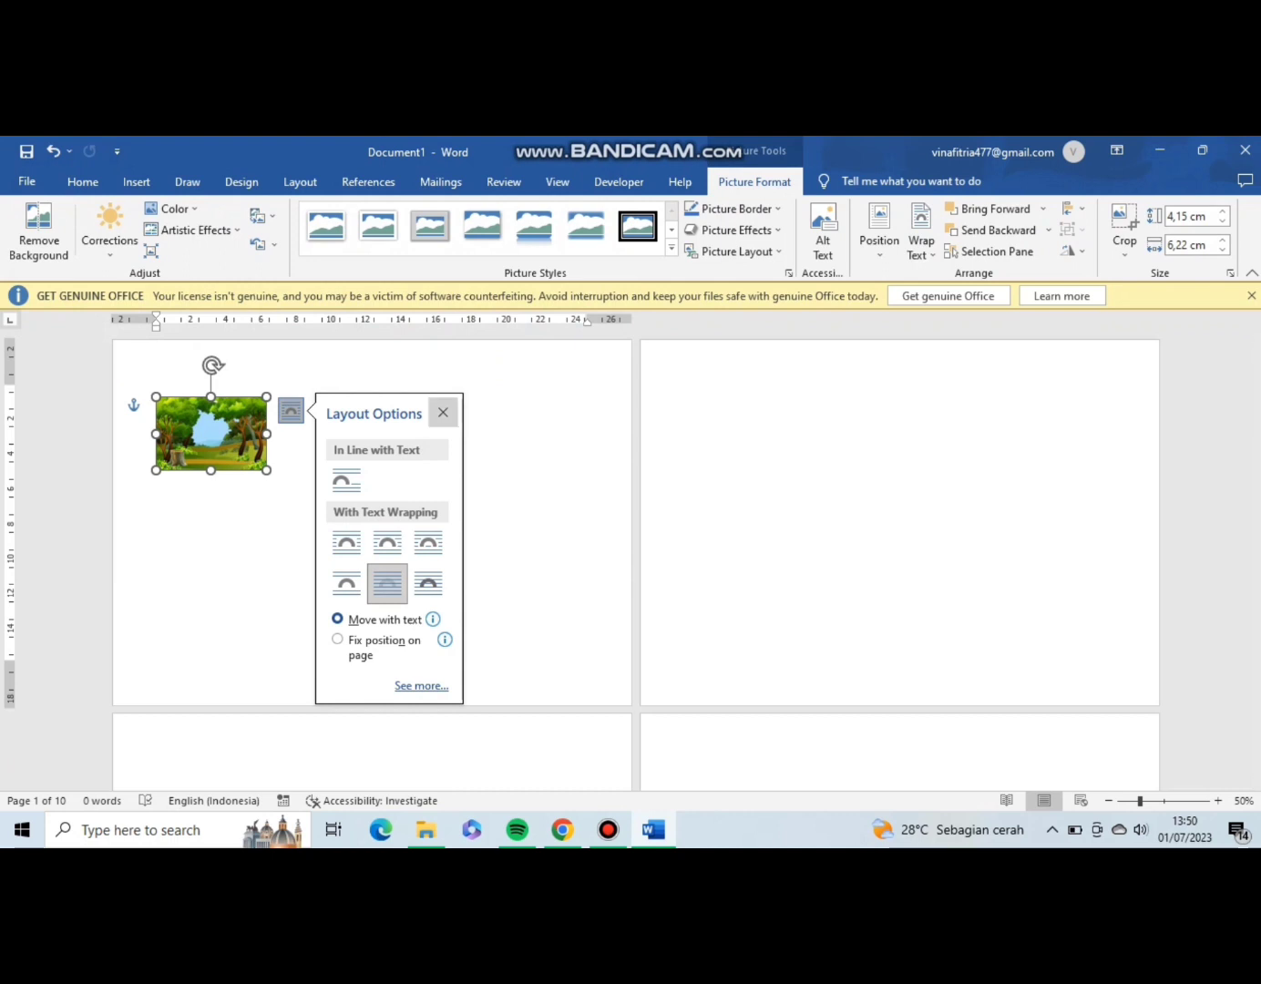
{"action": "left_click", "coordinate": [442, 412]}
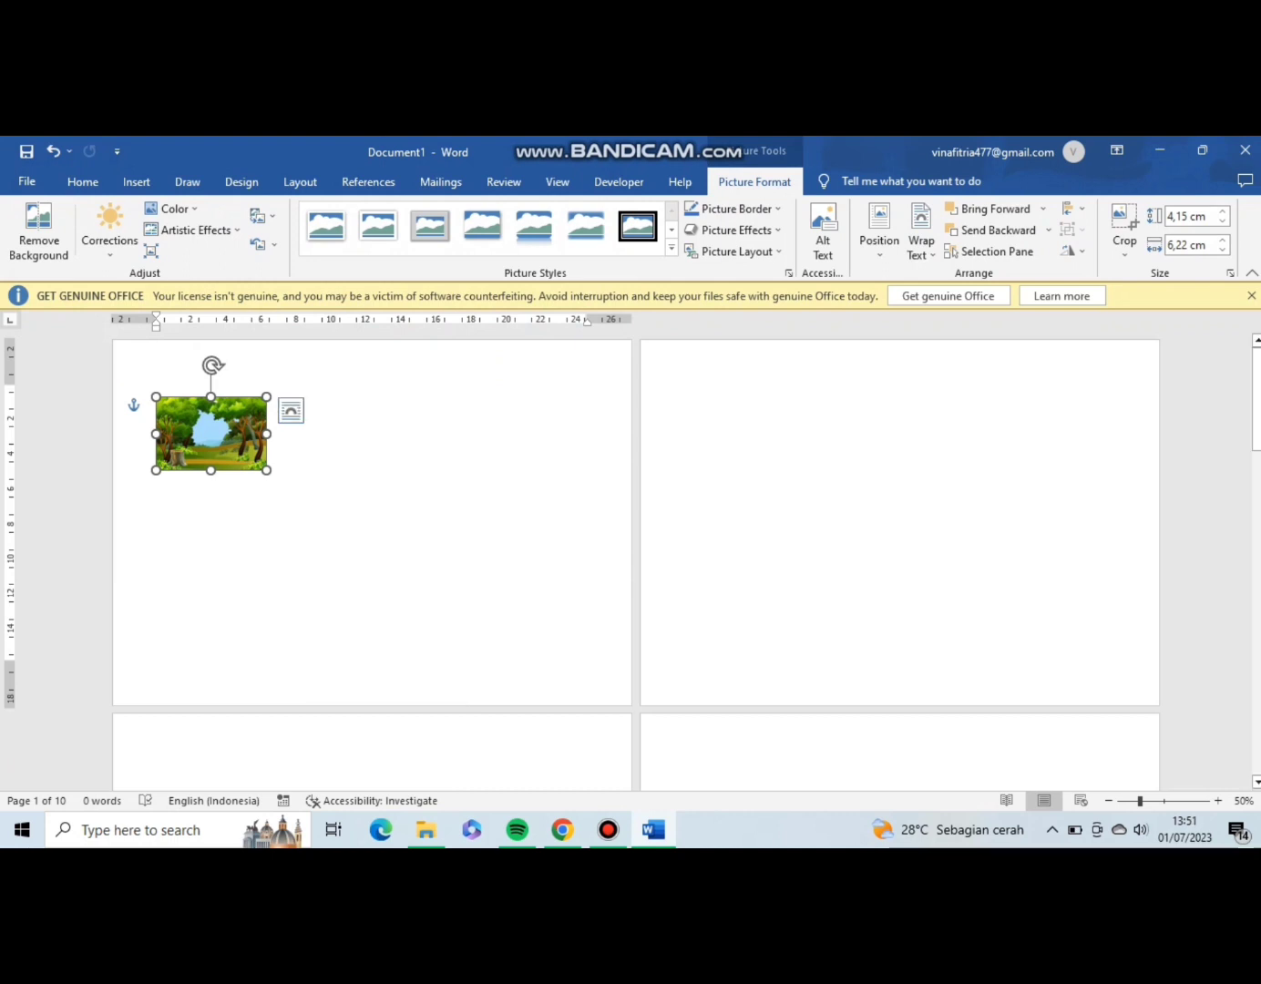
{"action": "left_click_drag", "start_coordinate": [211, 433], "coordinate": [625, 682]}
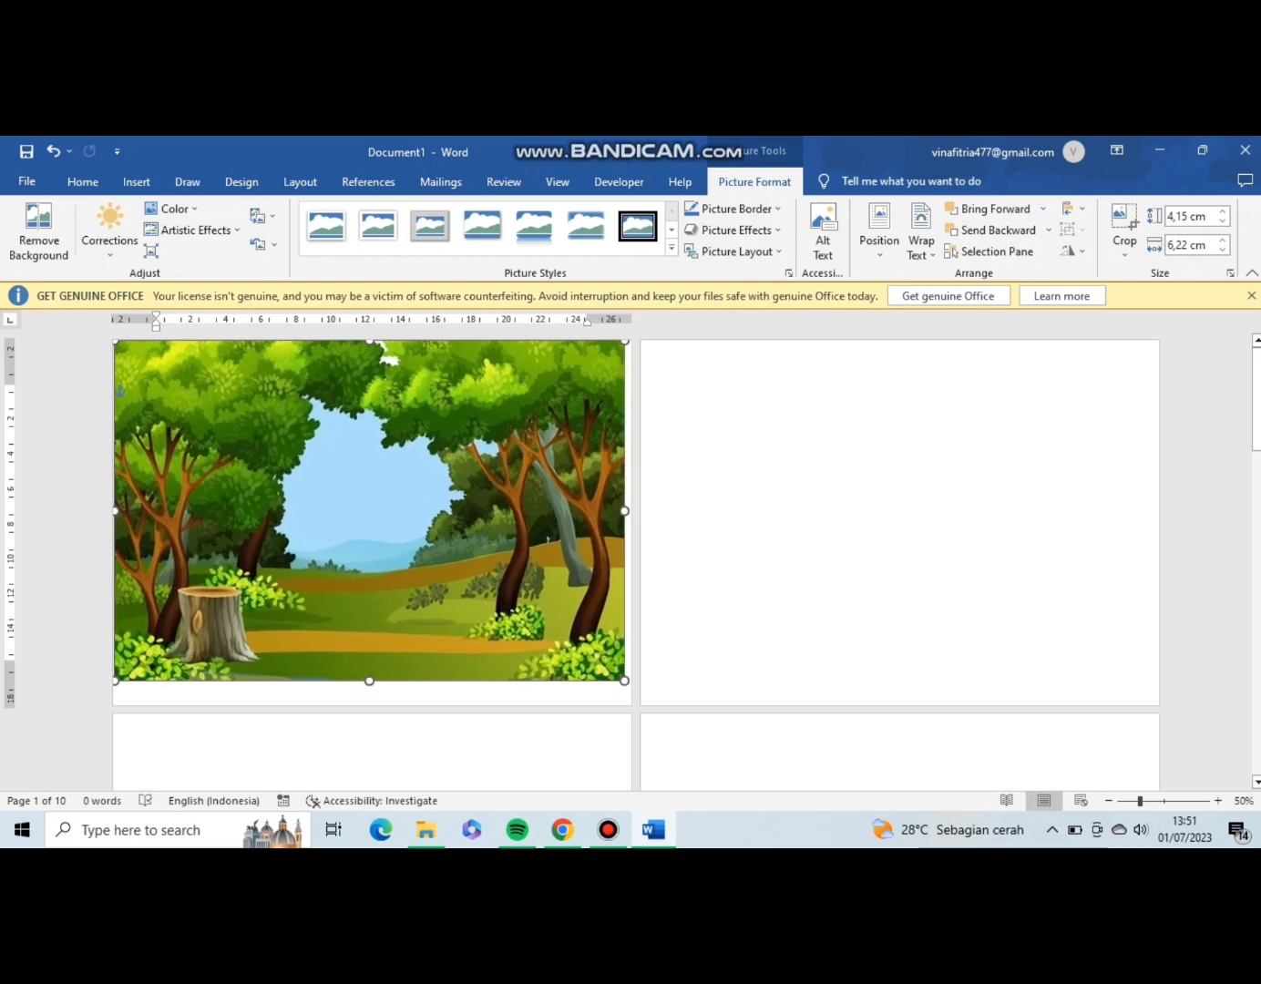
{"action": "mouse_move", "coordinate": [370, 510]}
{"action": "left_mouse_down"}
{"action": "mouse_move", "coordinate": [369, 528]}
{"action": "mouse_move", "coordinate": [370, 518]}
{"action": "left_mouse_up"}
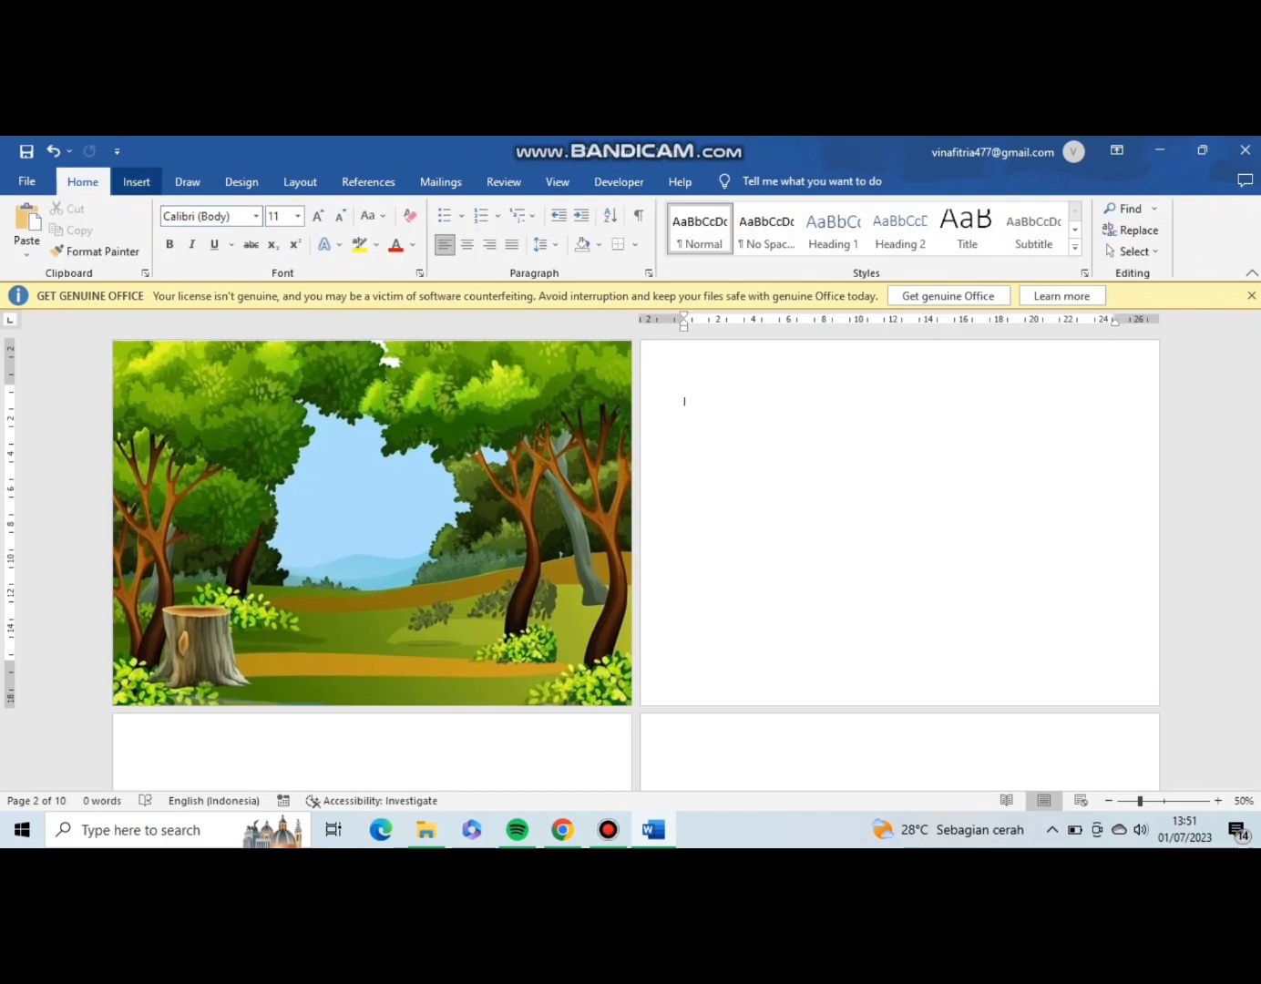
Insert the picture framed by cartoon animals from the device's IT picture folder on the second page.
{"action": "left_click", "coordinate": [136, 182]}
{"action": "left_click", "coordinate": [189, 235]}
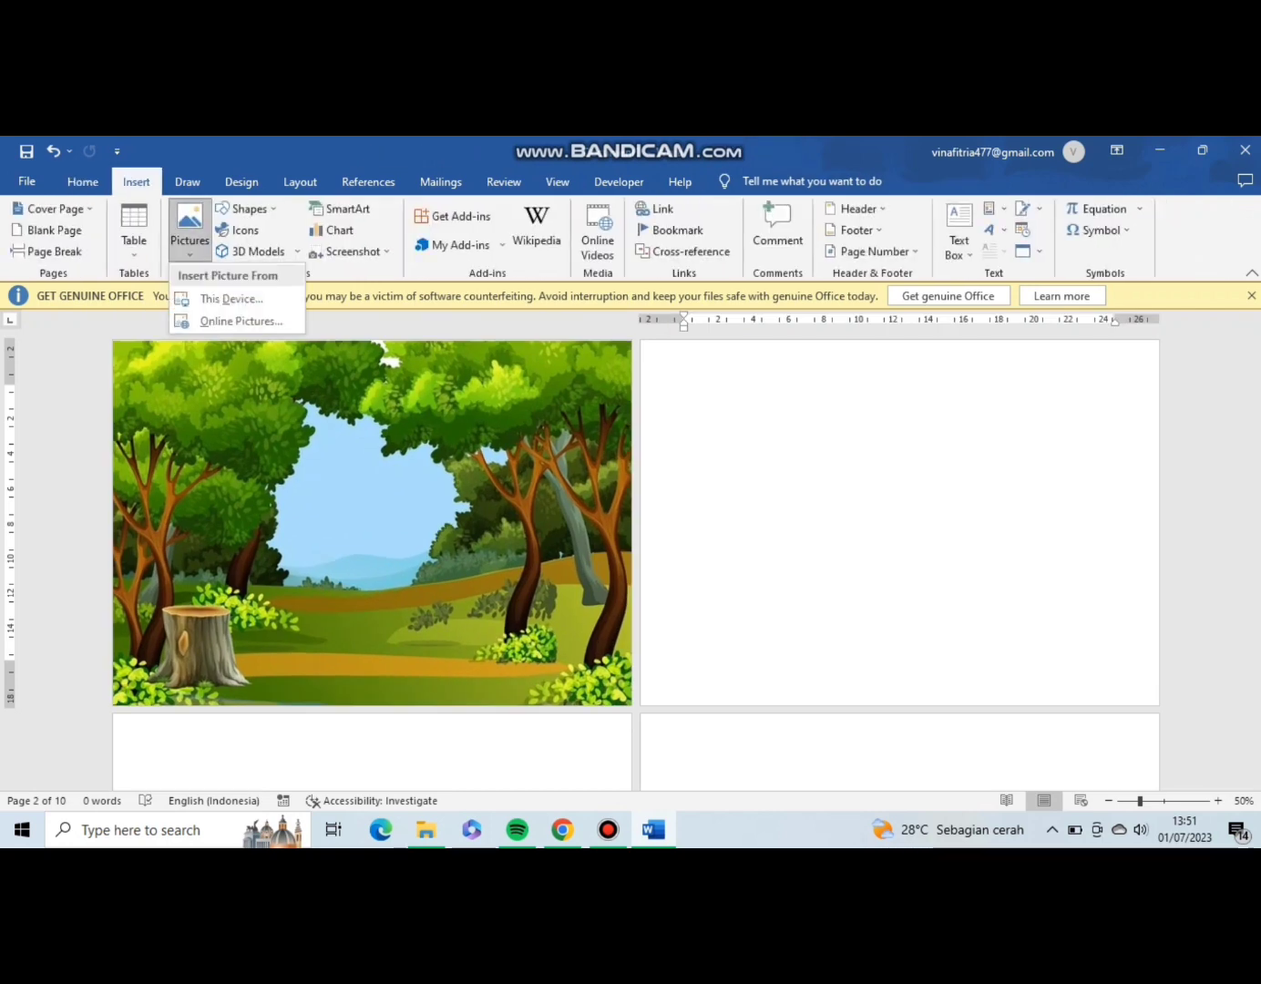
{"action": "left_click", "coordinate": [231, 299]}
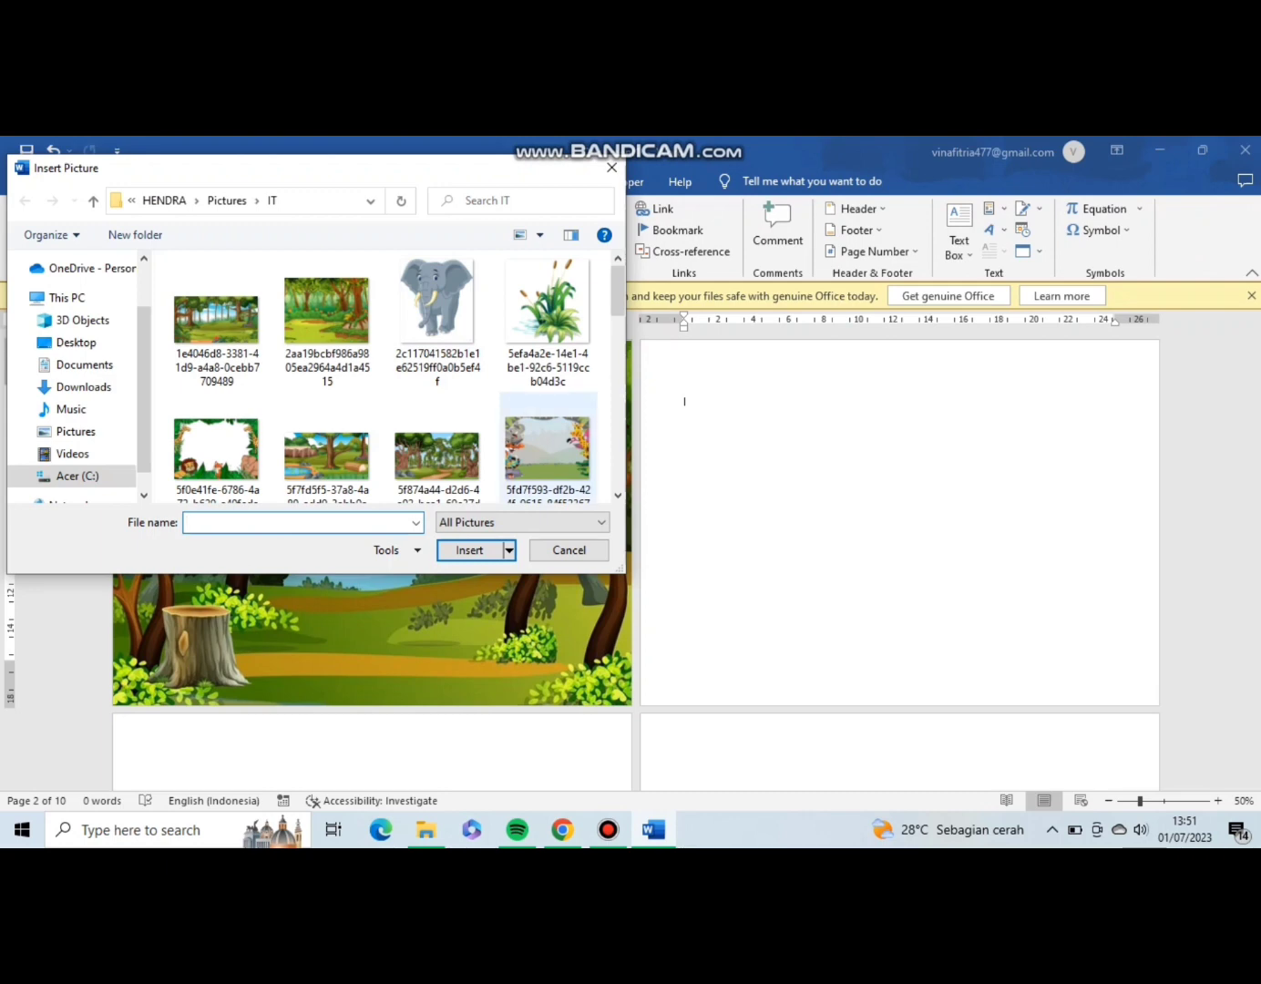
{"action": "double_click", "coordinate": [547, 447]}
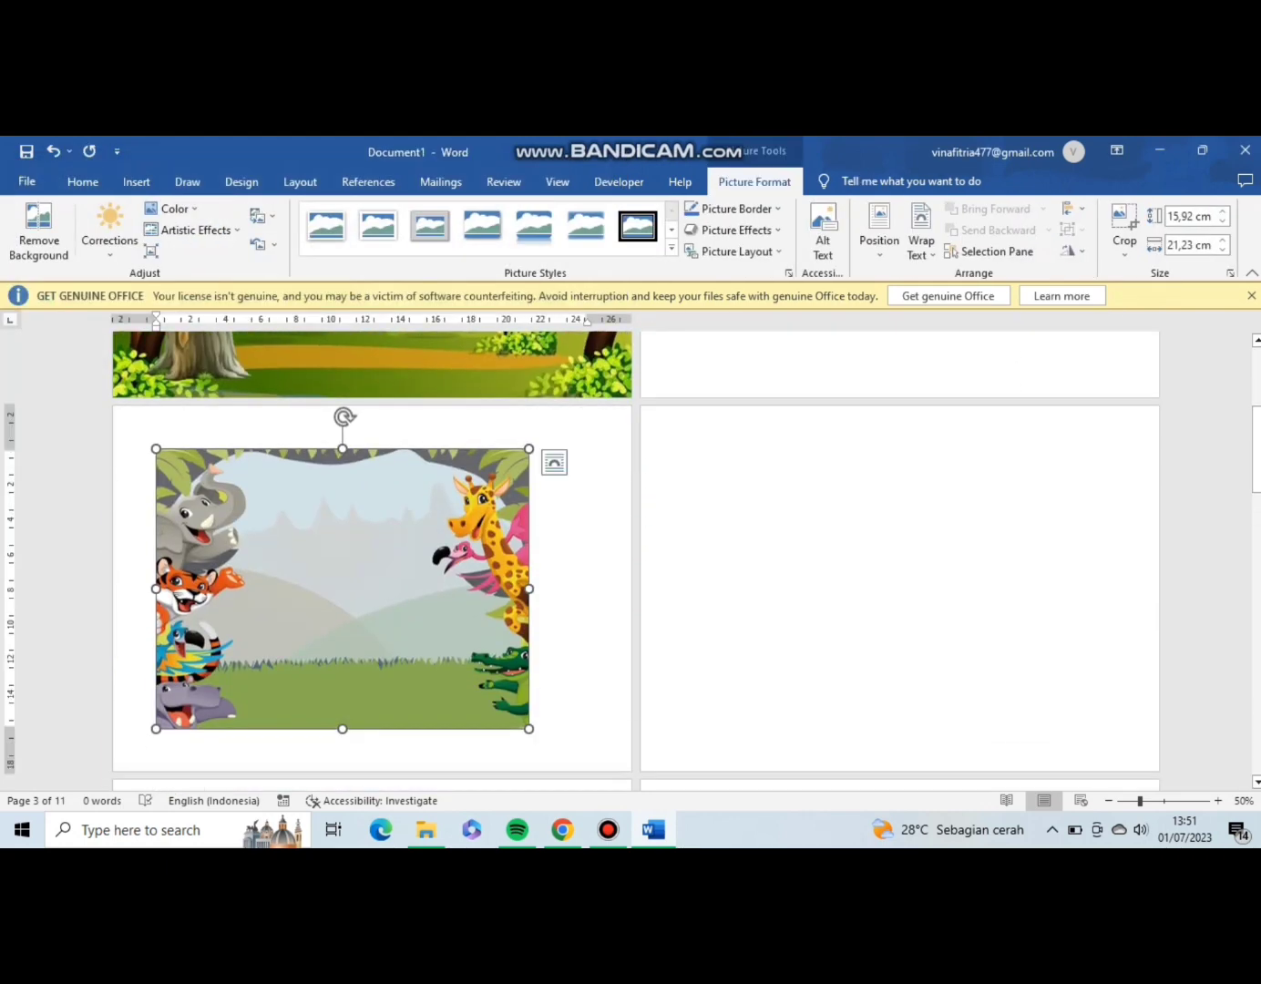
Set the animal picture's wrapping to Behind Text and enlarge it from both corners to fill the second page.
{"action": "left_click", "coordinate": [554, 463]}
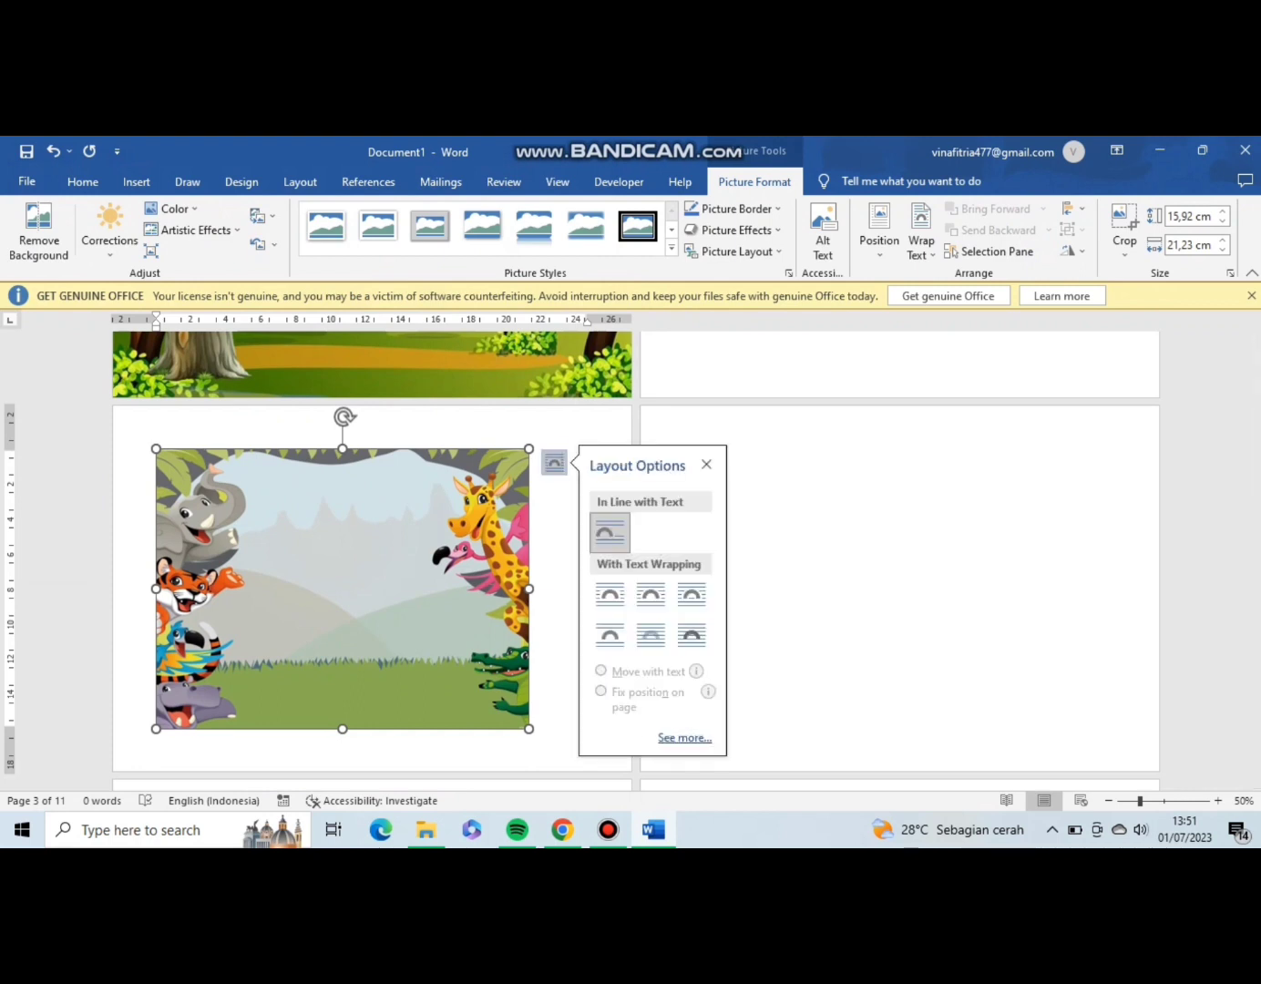
{"action": "left_click", "coordinate": [650, 636]}
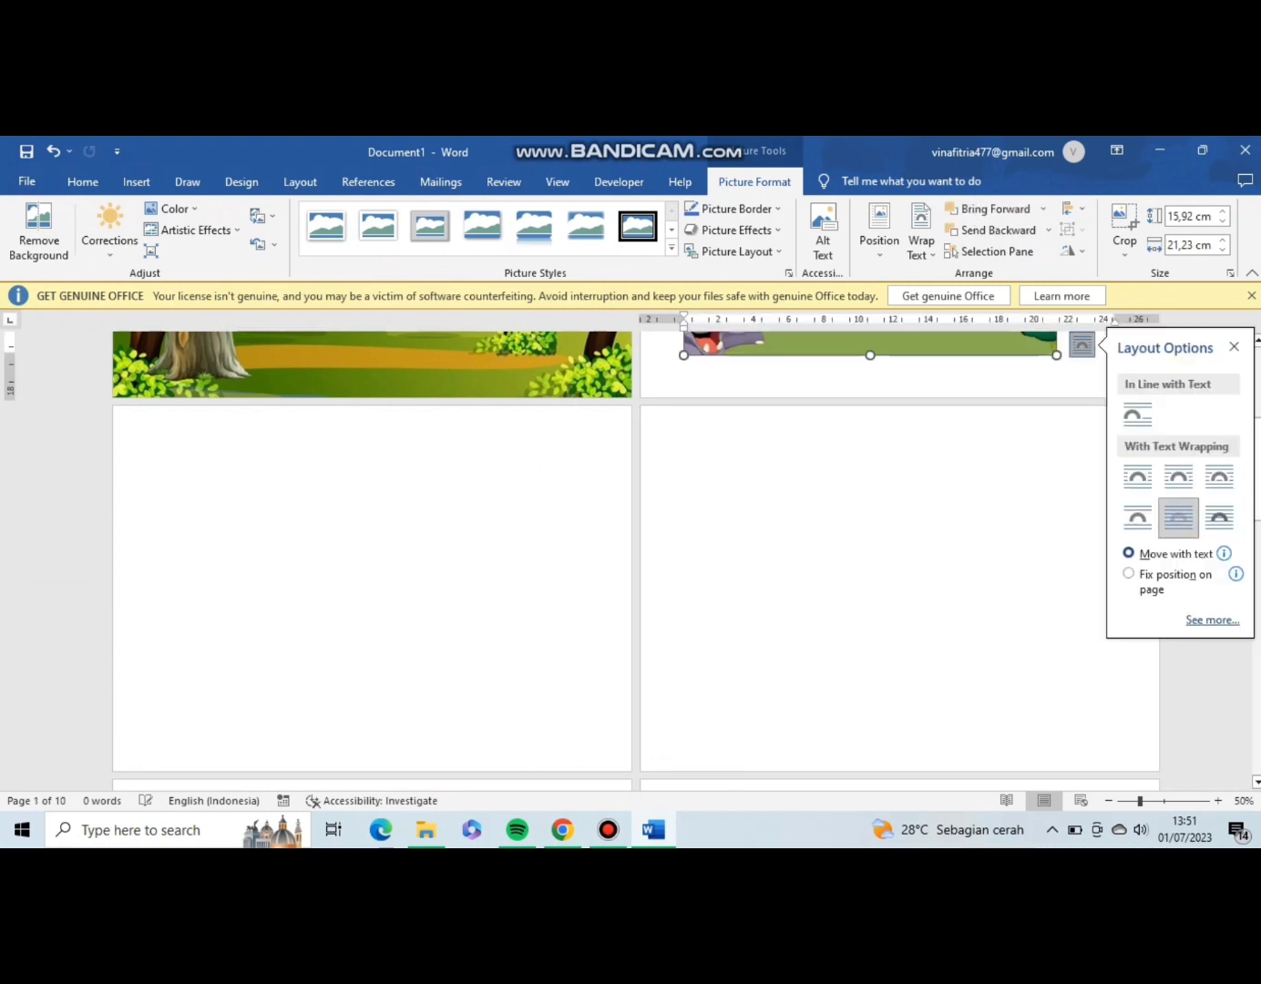
{"action": "scroll", "coordinate": [635, 519], "scroll_direction": "up", "scroll_amount": 5}
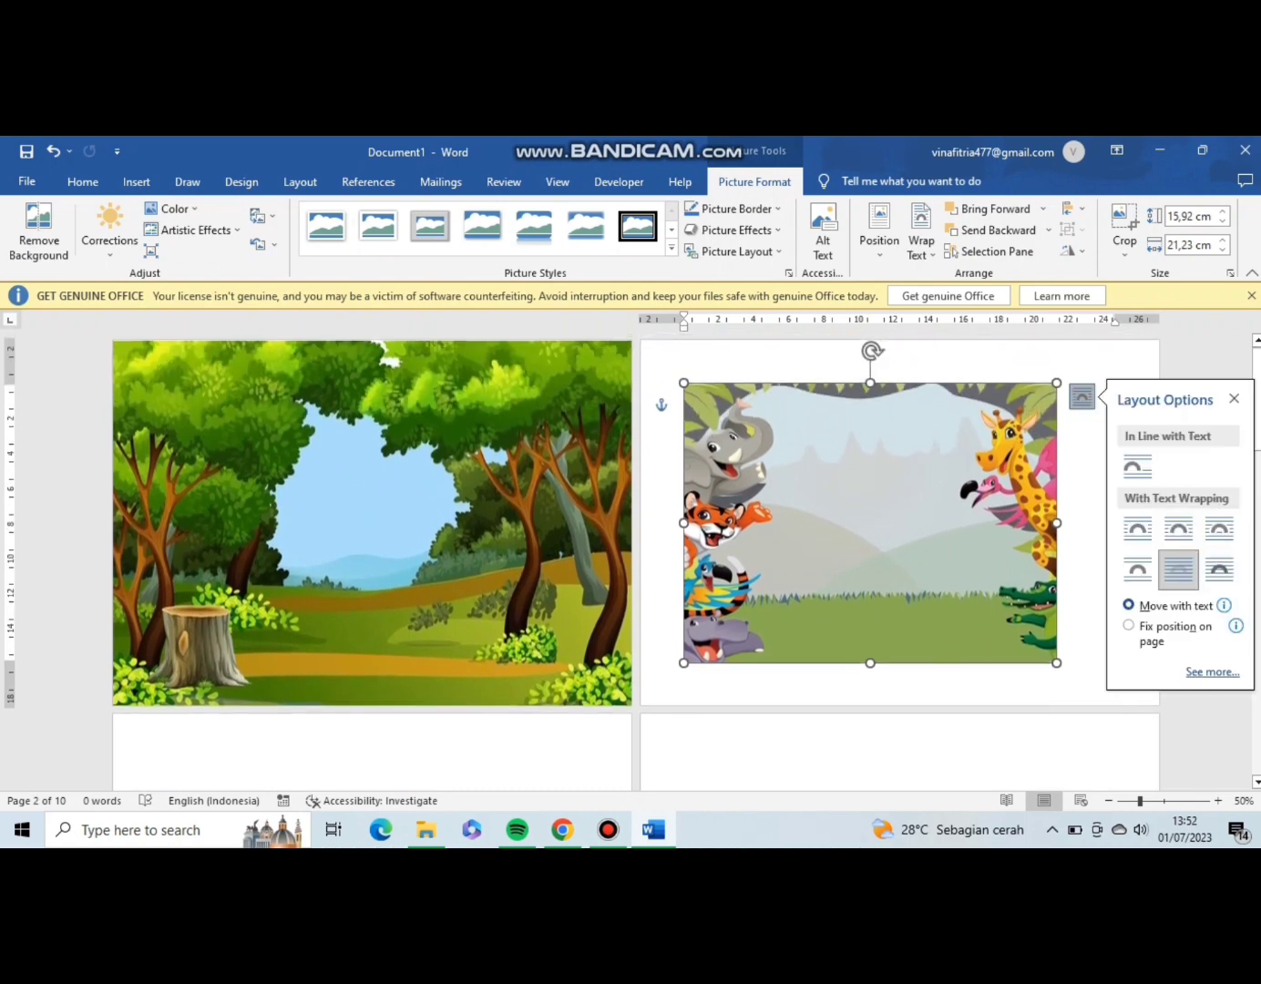
{"action": "left_click_drag", "start_coordinate": [683, 382], "coordinate": [643, 351]}
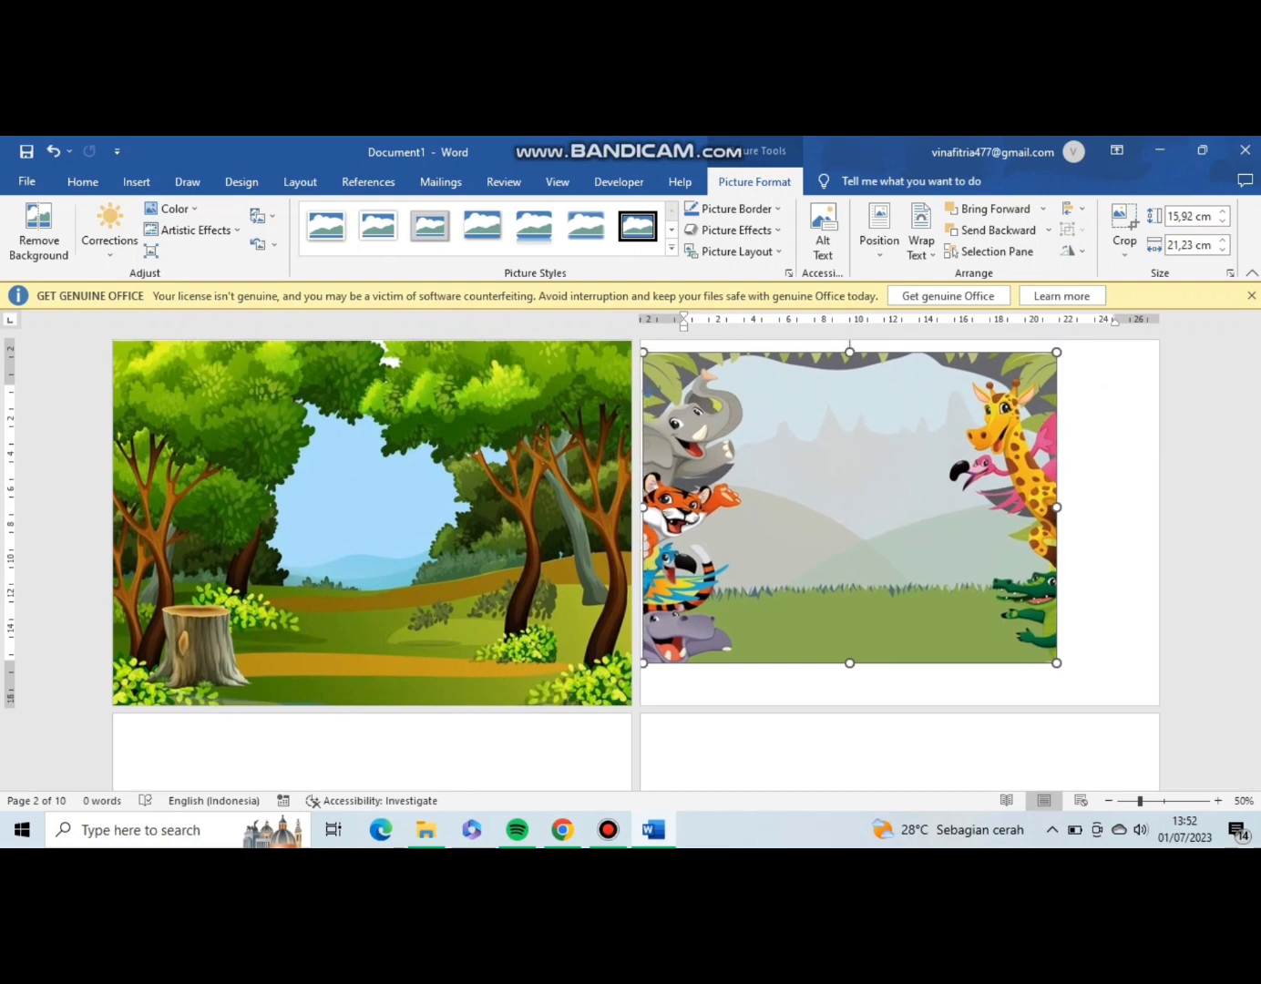
{"action": "left_click_drag", "start_coordinate": [643, 352], "coordinate": [627, 341]}
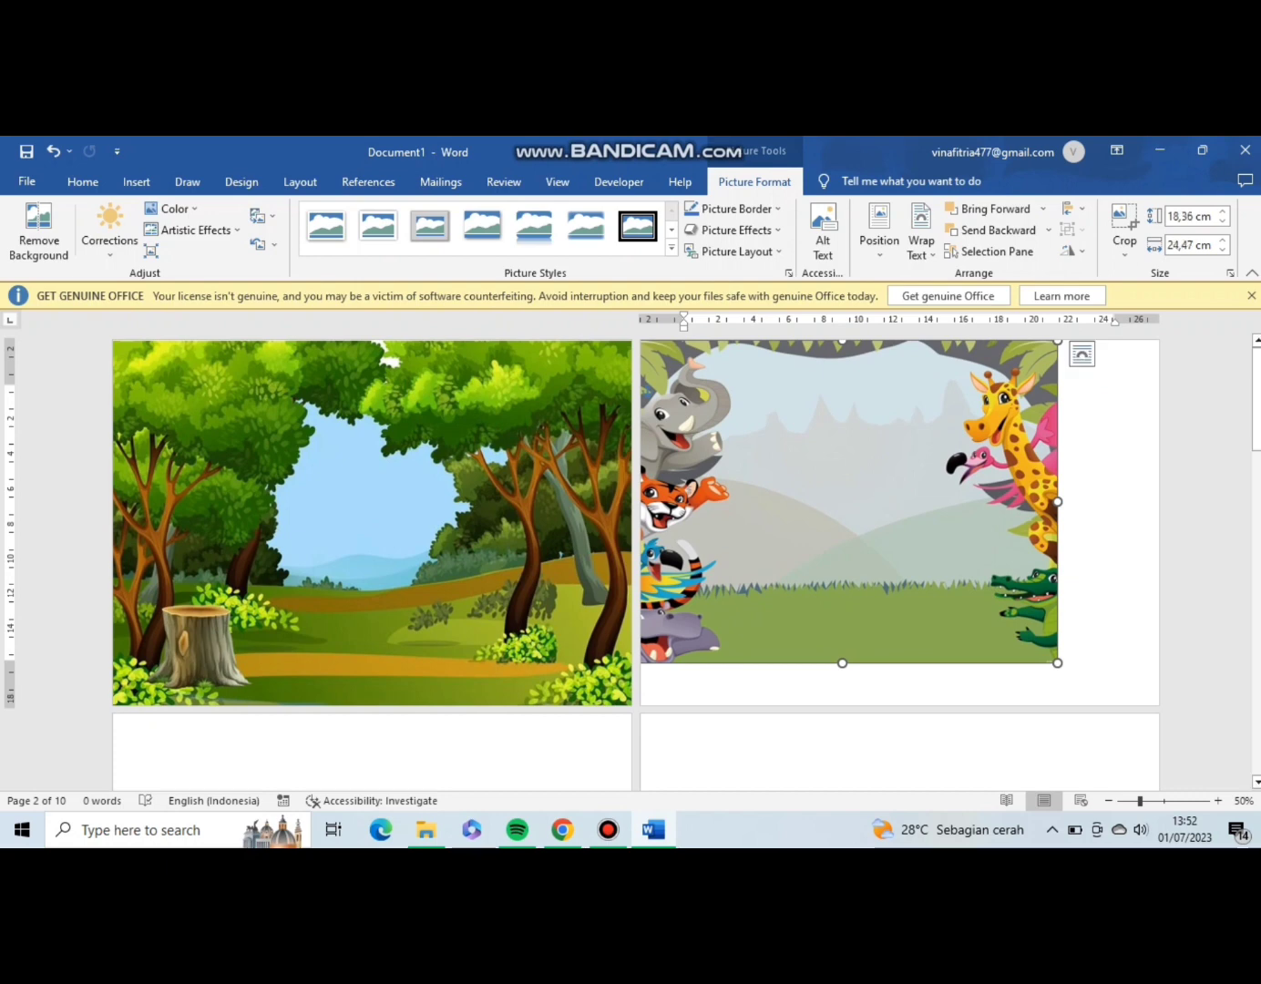
{"action": "left_click_drag", "start_coordinate": [1058, 662], "coordinate": [1128, 716]}
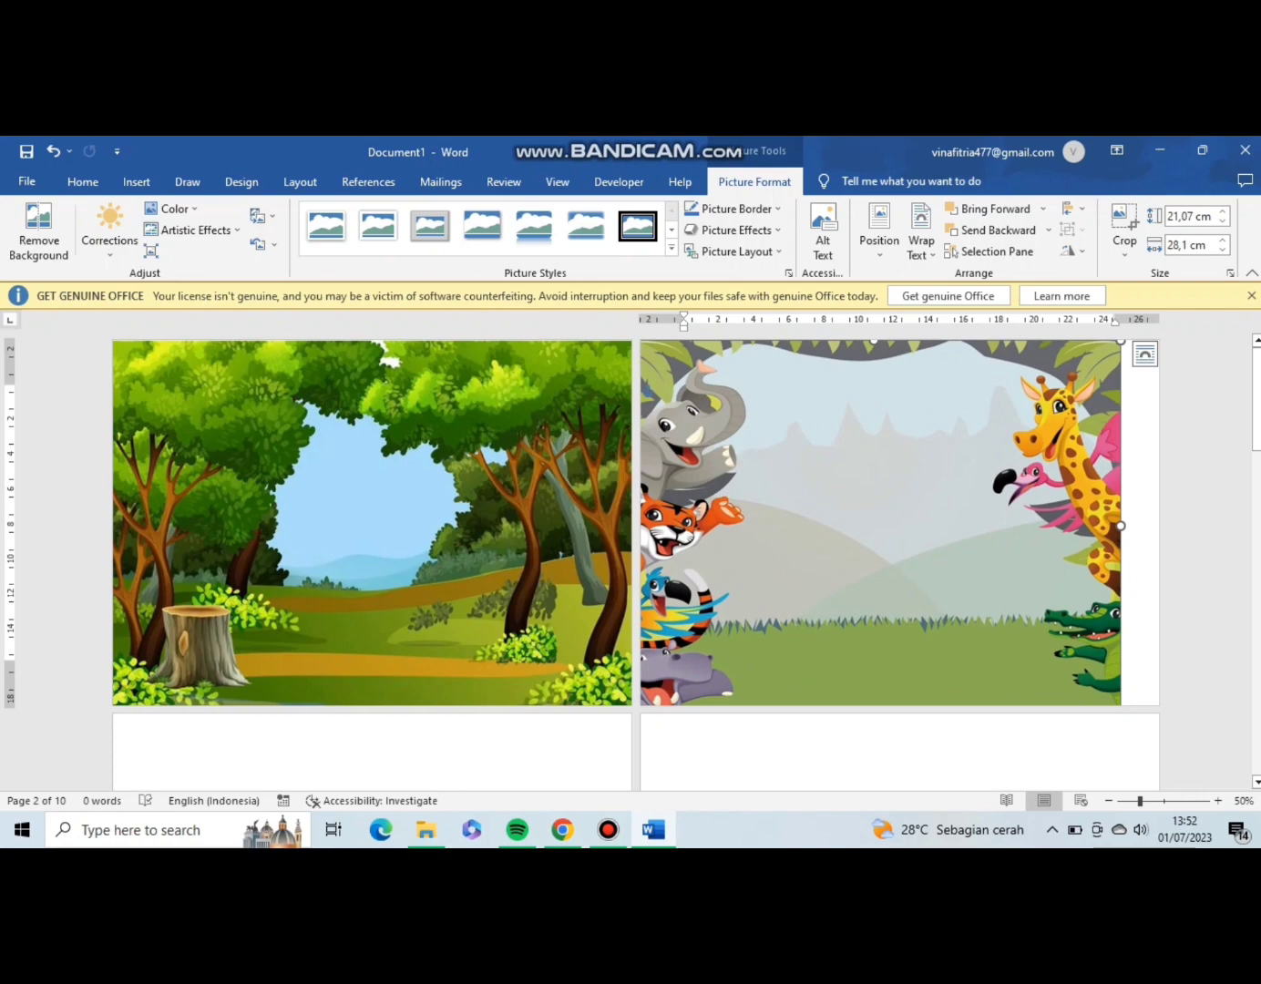
Insert the jungle picture e0ddddd1-6373-4cbf-8bbc-4759975b62e3 from the IT folder on the third page.
{"action": "scroll", "coordinate": [364, 547], "scroll_direction": "down", "scroll_amount": 3}
{"action": "left_click", "coordinate": [246, 538]}
{"action": "left_click", "coordinate": [138, 181]}
{"action": "left_click", "coordinate": [189, 224]}
{"action": "left_click", "coordinate": [224, 298]}
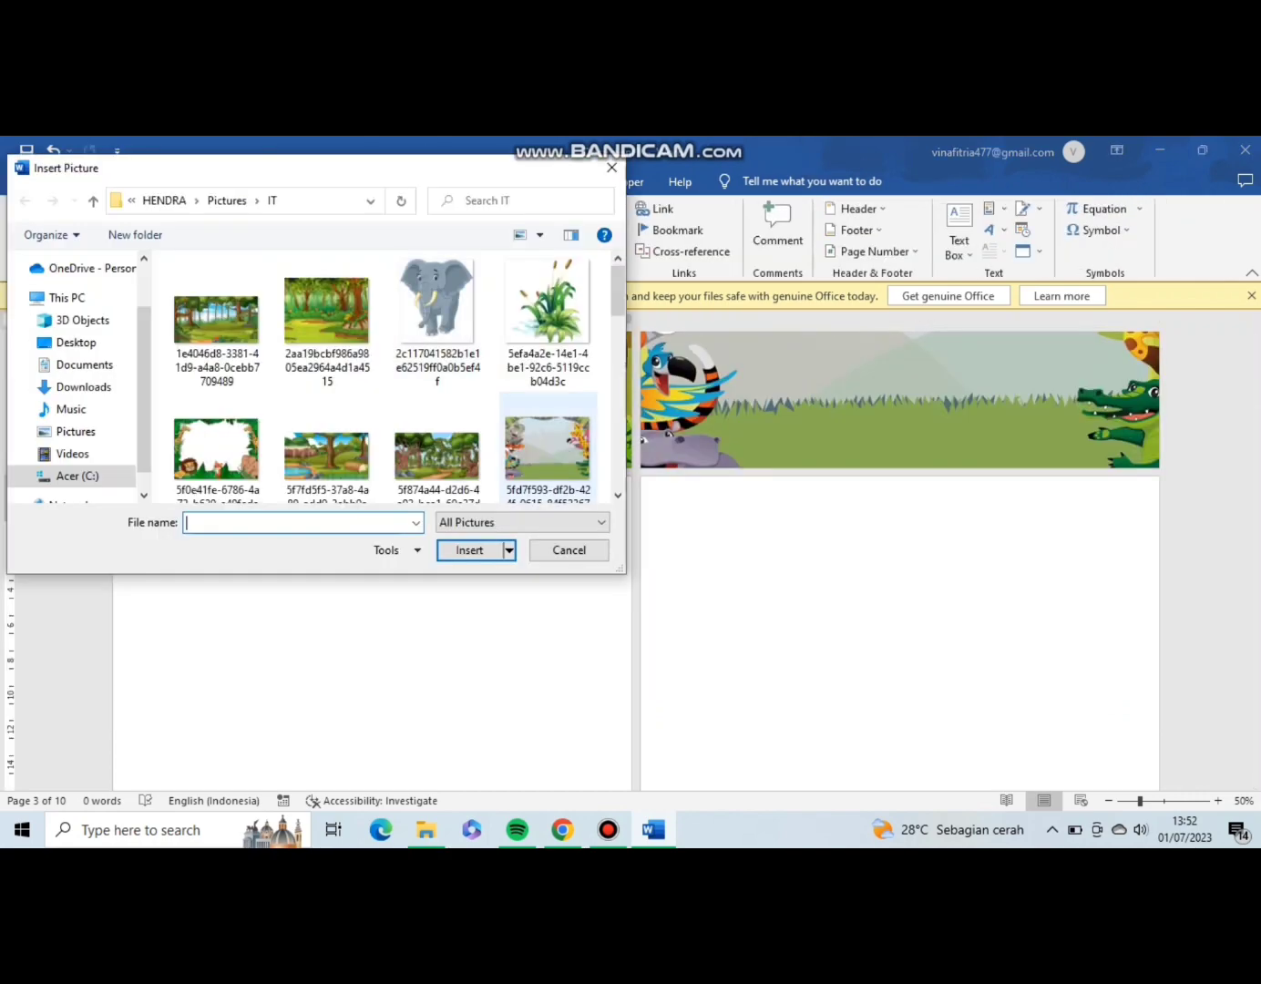
{"action": "scroll", "coordinate": [381, 373], "scroll_direction": "down", "scroll_amount": 10}
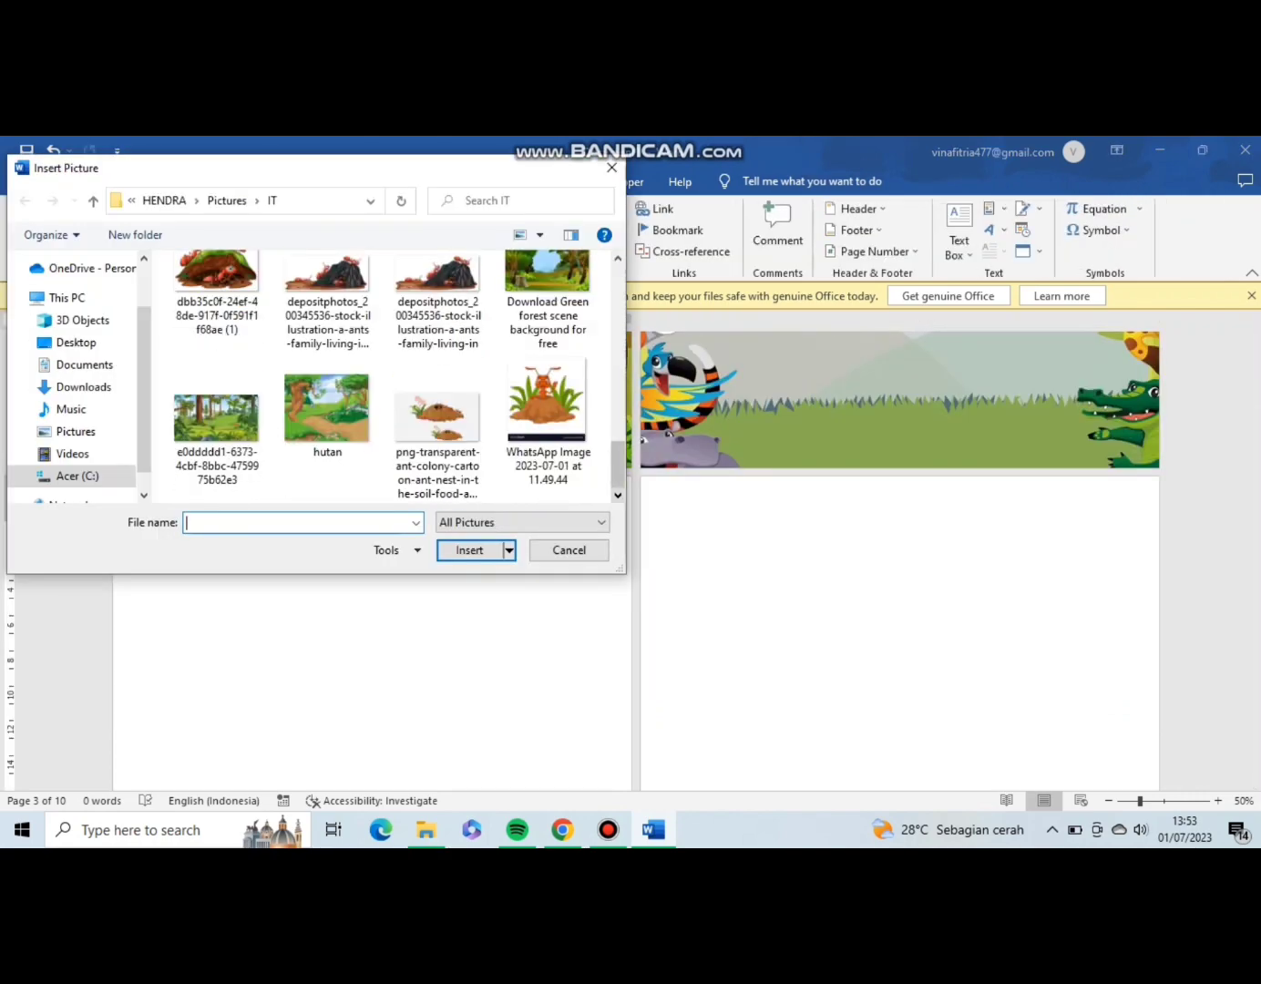
{"action": "double_click", "coordinate": [216, 421]}
{"action": "left_click_drag", "start_coordinate": [827, 601], "coordinate": [365, 602]}
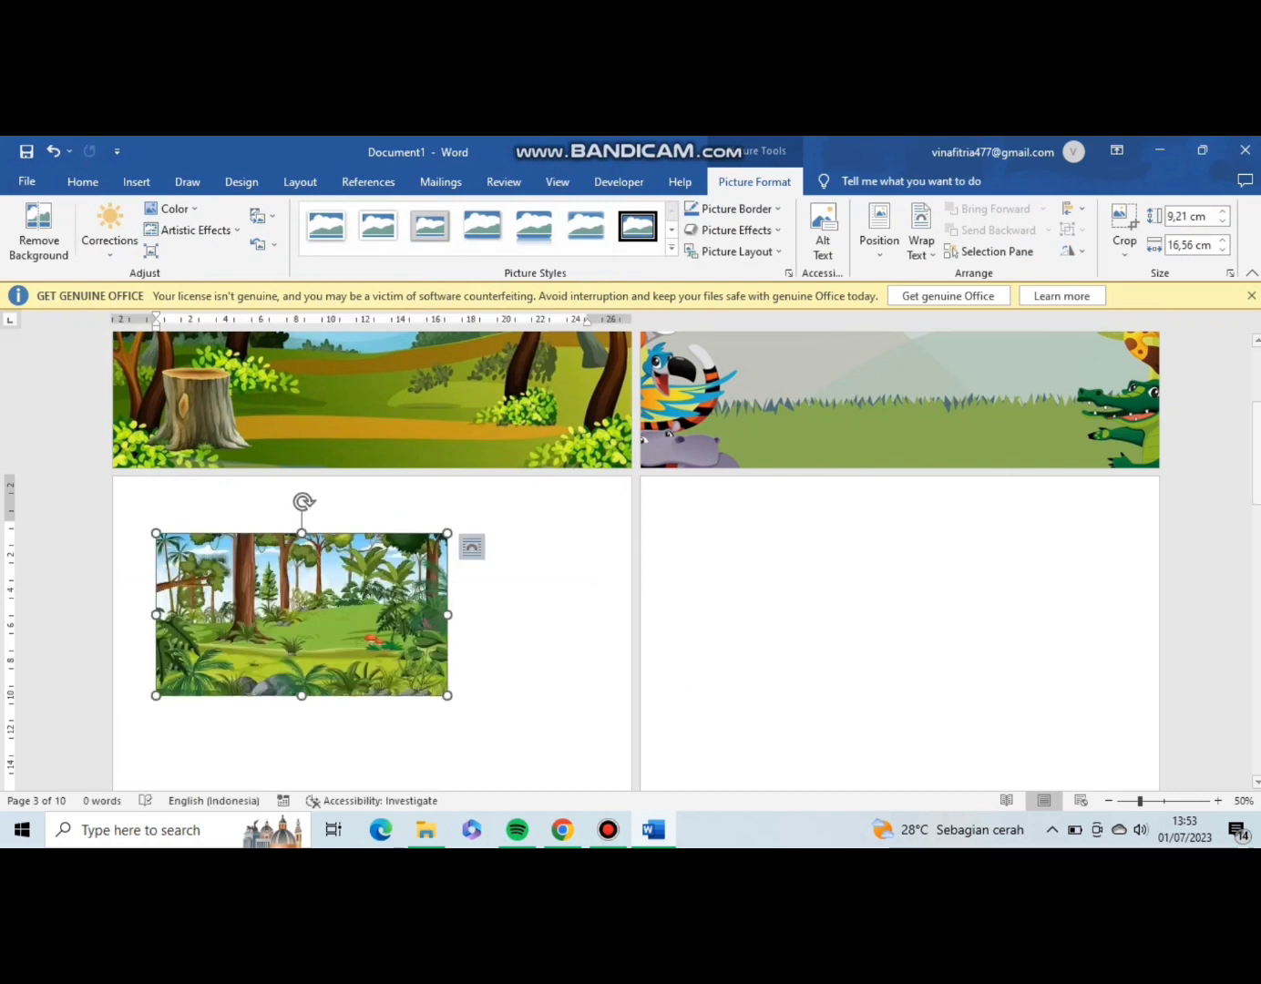
Set the jungle picture's text wrapping to Behind Text.
{"action": "left_click", "coordinate": [470, 546]}
{"action": "left_click", "coordinate": [569, 690]}
{"action": "left_click", "coordinate": [477, 665]}
{"action": "left_click", "coordinate": [365, 619]}
Enlarge the jungle picture to about 20.97 cm high and 37.73 cm wide so that it covers the third page.
{"action": "left_click_drag", "start_coordinate": [156, 533], "coordinate": [91, 497]}
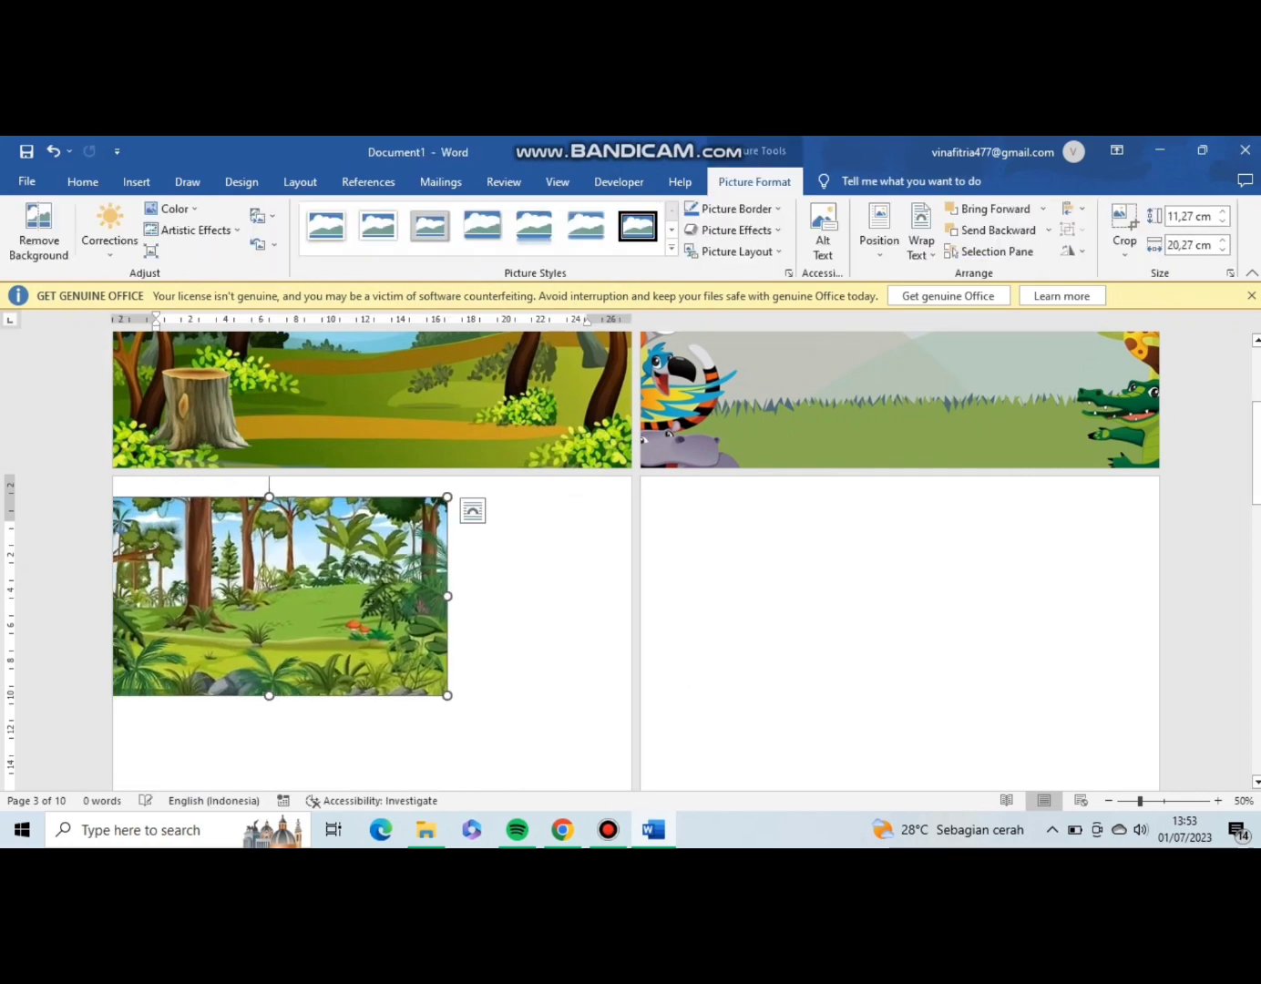
{"action": "left_click_drag", "start_coordinate": [301, 592], "coordinate": [322, 571]}
{"action": "left_click_drag", "start_coordinate": [468, 673], "coordinate": [702, 790]}
{"action": "scroll", "coordinate": [638, 636], "scroll_direction": "down", "scroll_amount": 2}
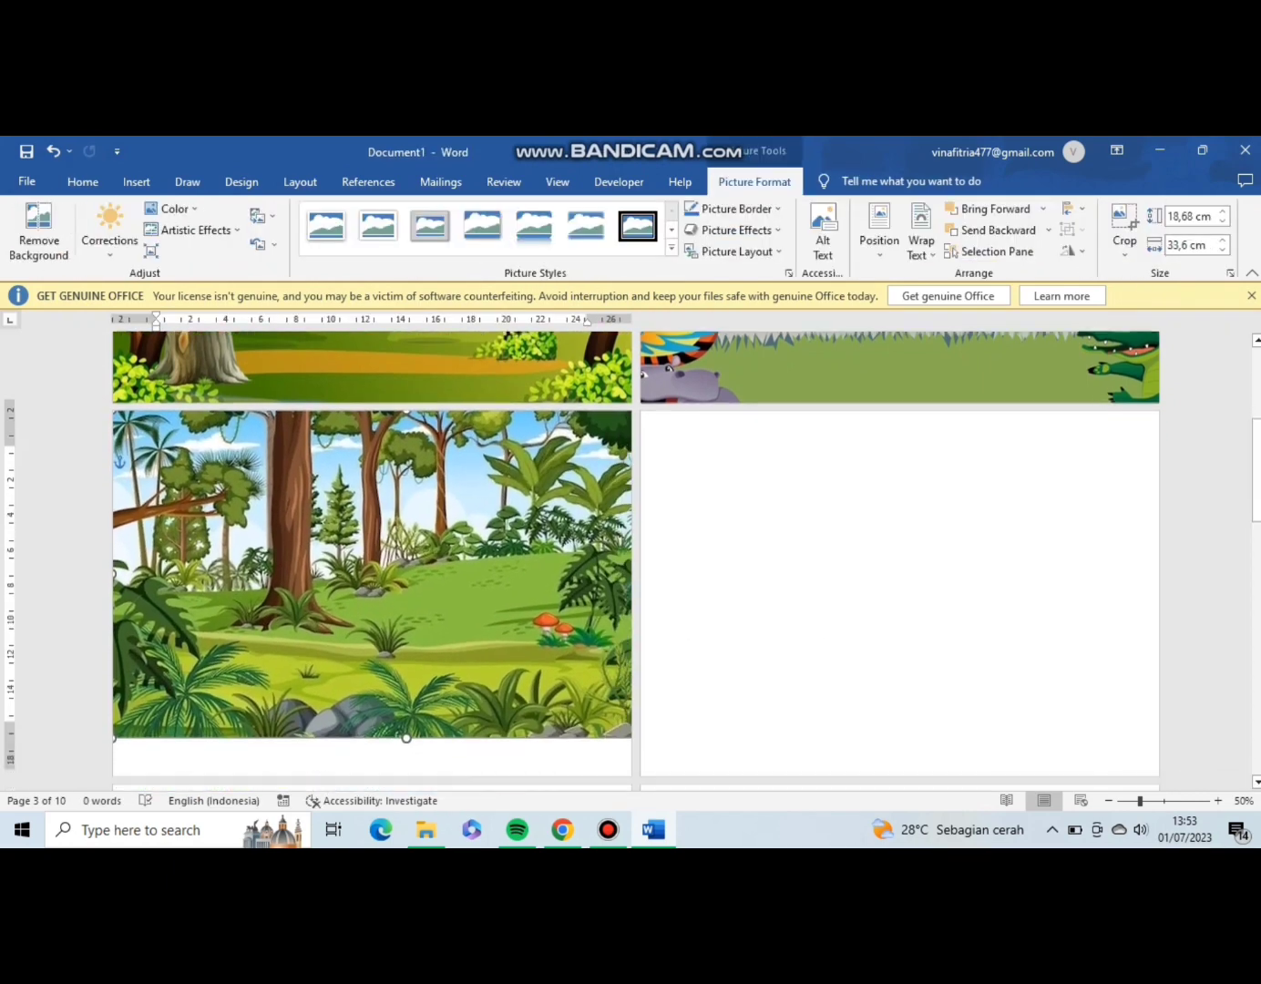
{"action": "scroll", "coordinate": [637, 559], "scroll_direction": "down", "scroll_amount": 1}
{"action": "left_click_drag", "start_coordinate": [112, 697], "coordinate": [42, 736]}
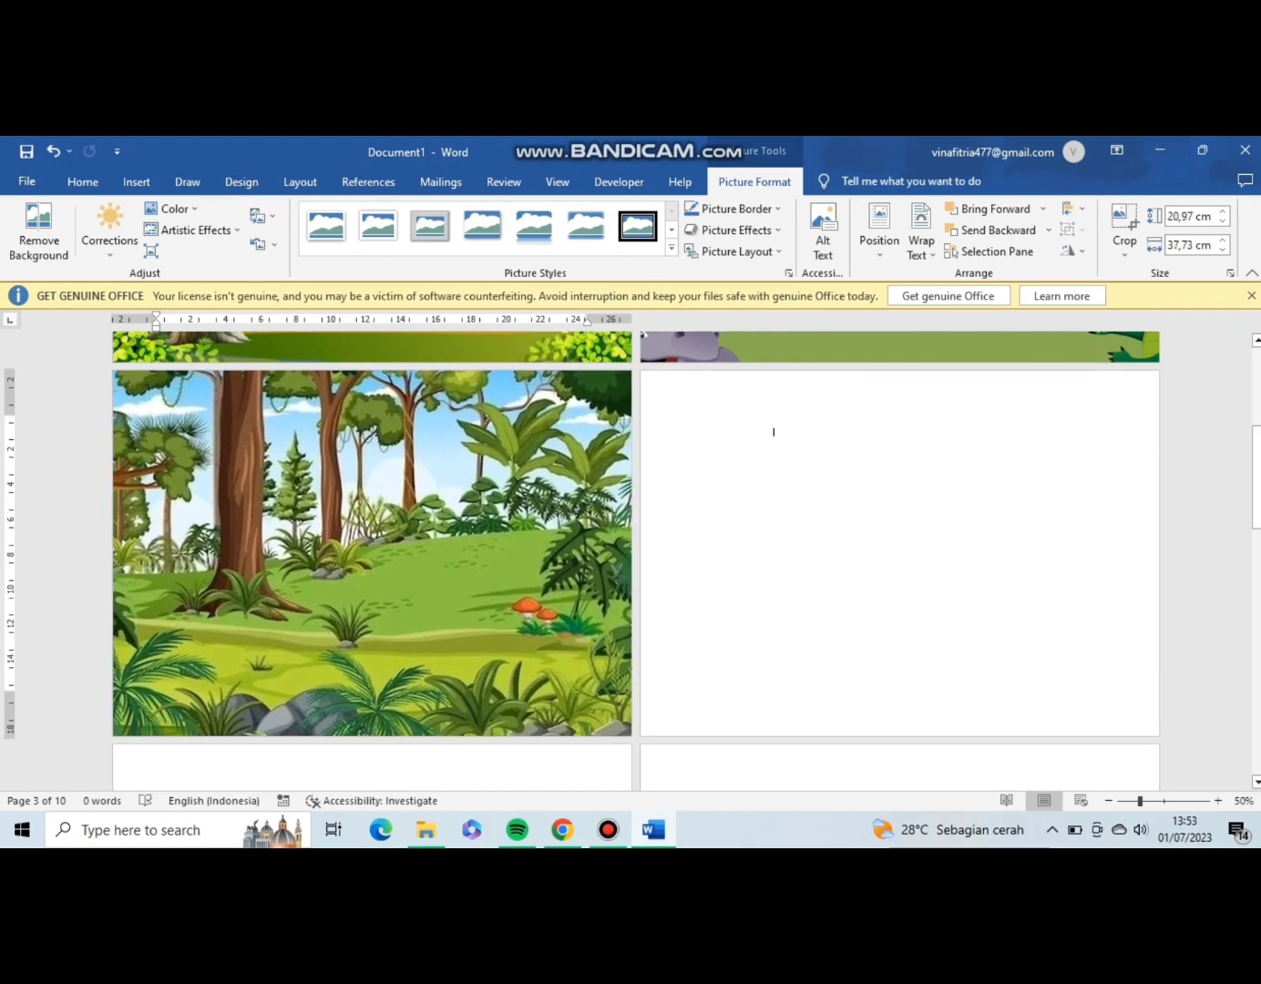
Insert the forest picture 1e4046d8-3381-41d9-a4a8-0cebb7709489 from the IT folder on the fourth page.
{"action": "left_click", "coordinate": [773, 432]}
{"action": "left_click", "coordinate": [138, 182]}
{"action": "left_click", "coordinate": [188, 226]}
{"action": "left_click", "coordinate": [227, 298]}
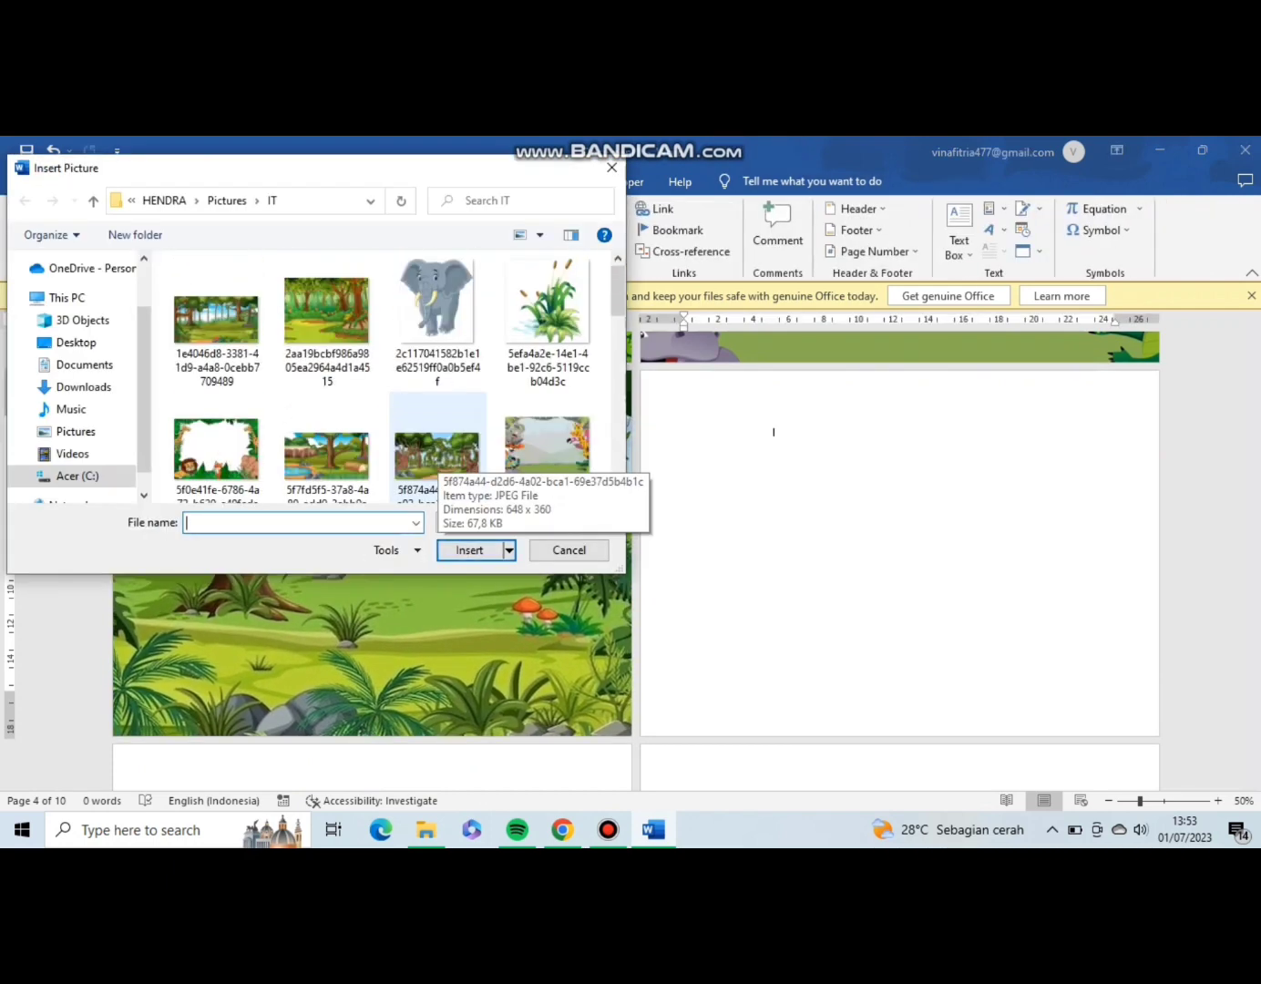
{"action": "double_click", "coordinate": [216, 319]}
Set the forest picture's wrapping to Behind Text and enlarge it to cover the whole fourth page.
{"action": "left_click", "coordinate": [471, 462]}
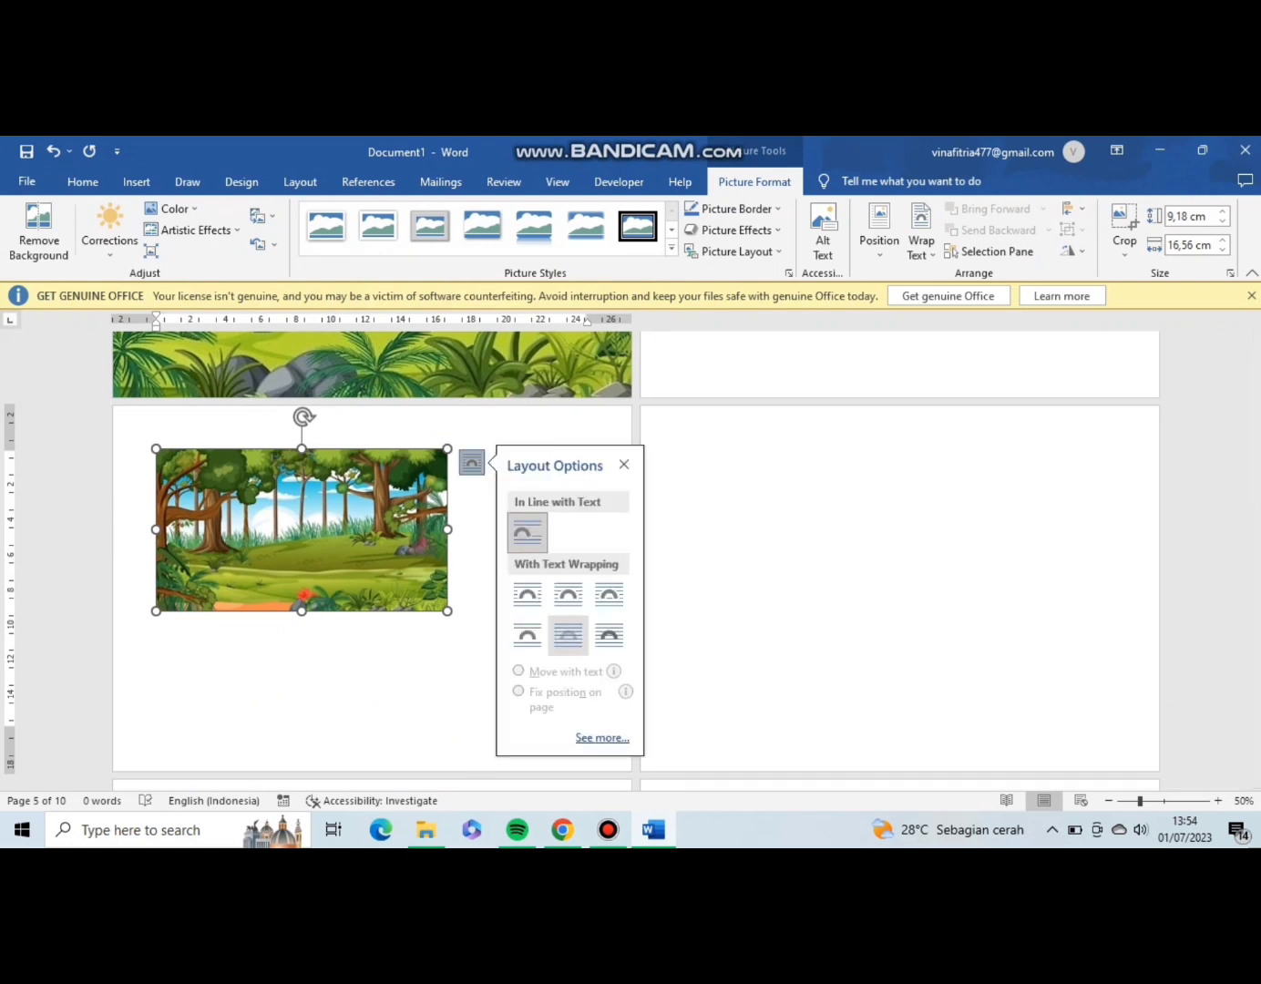
{"action": "left_click", "coordinate": [568, 636]}
{"action": "left_click_drag", "start_coordinate": [684, 453], "coordinate": [625, 420]}
{"action": "mouse_move", "coordinate": [747, 511]}
{"action": "left_mouse_down"}
{"action": "mouse_move", "coordinate": [771, 512]}
{"action": "mouse_move", "coordinate": [762, 502]}
{"action": "left_mouse_up"}
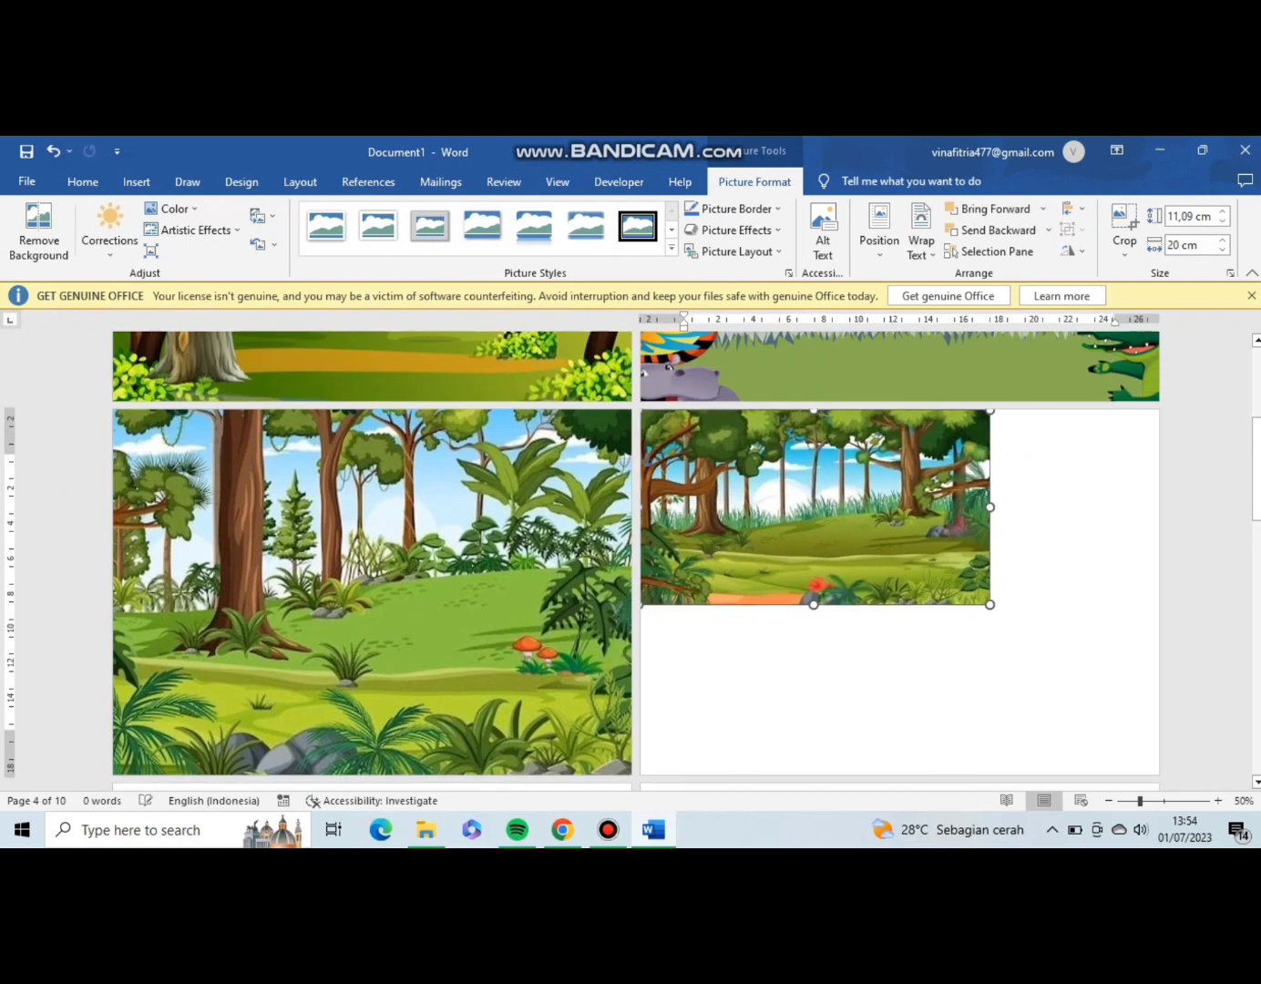
{"action": "left_click_drag", "start_coordinate": [990, 604], "coordinate": [1257, 776]}
{"action": "left_click_drag", "start_coordinate": [1057, 619], "coordinate": [917, 624]}
{"action": "left_click", "coordinate": [1205, 592]}
Insert the garden picture 0931babb-8c16-4690-974f-8ca9589e7c12 from the IT folder on the fifth page.
{"action": "scroll", "coordinate": [911, 583], "scroll_direction": "down", "scroll_amount": 5}
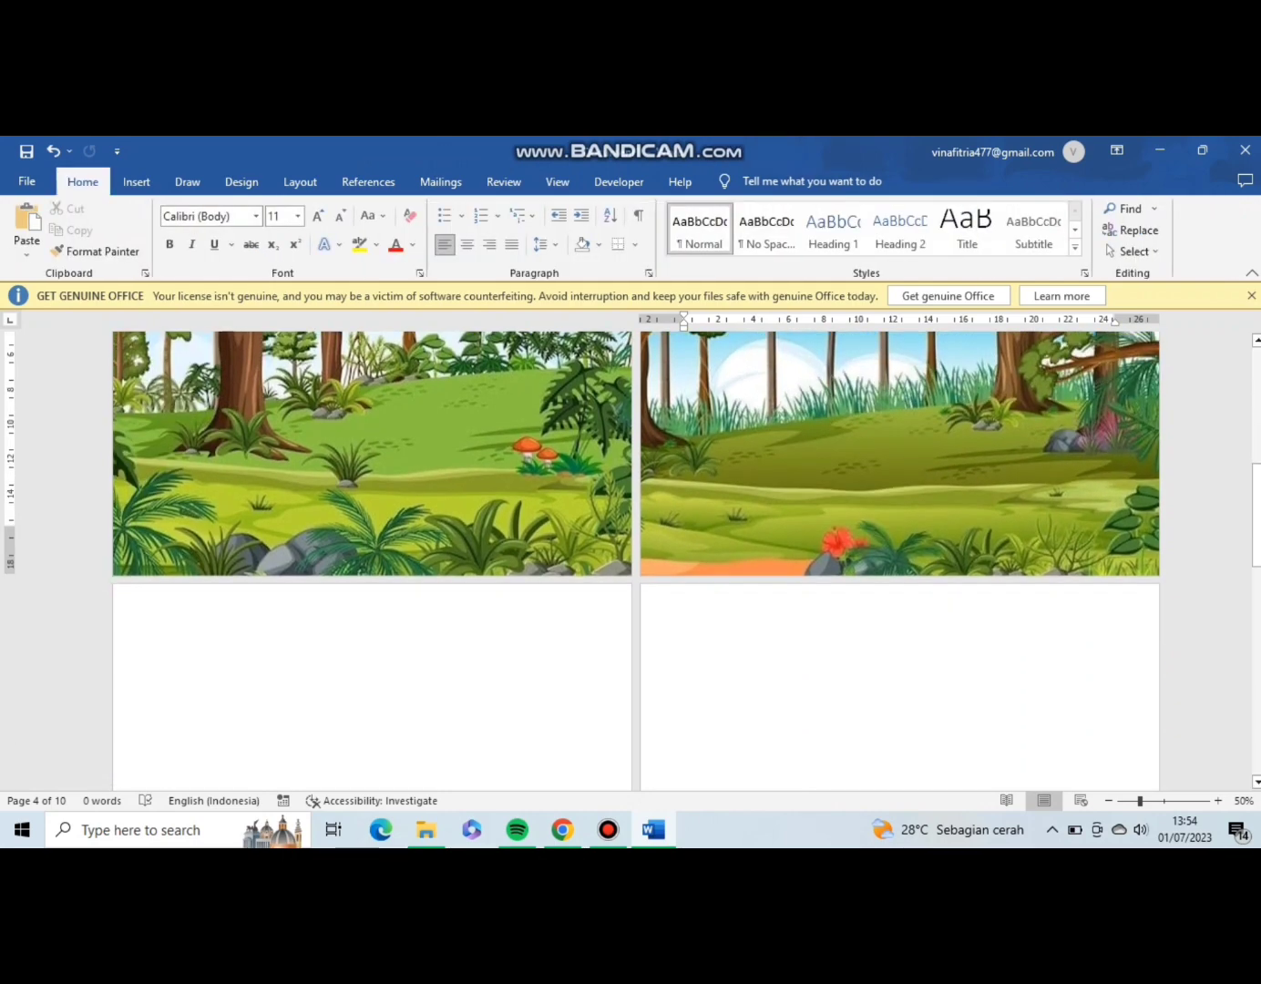
{"action": "left_click", "coordinate": [137, 181]}
{"action": "left_click", "coordinate": [191, 225]}
{"action": "left_click", "coordinate": [225, 298]}
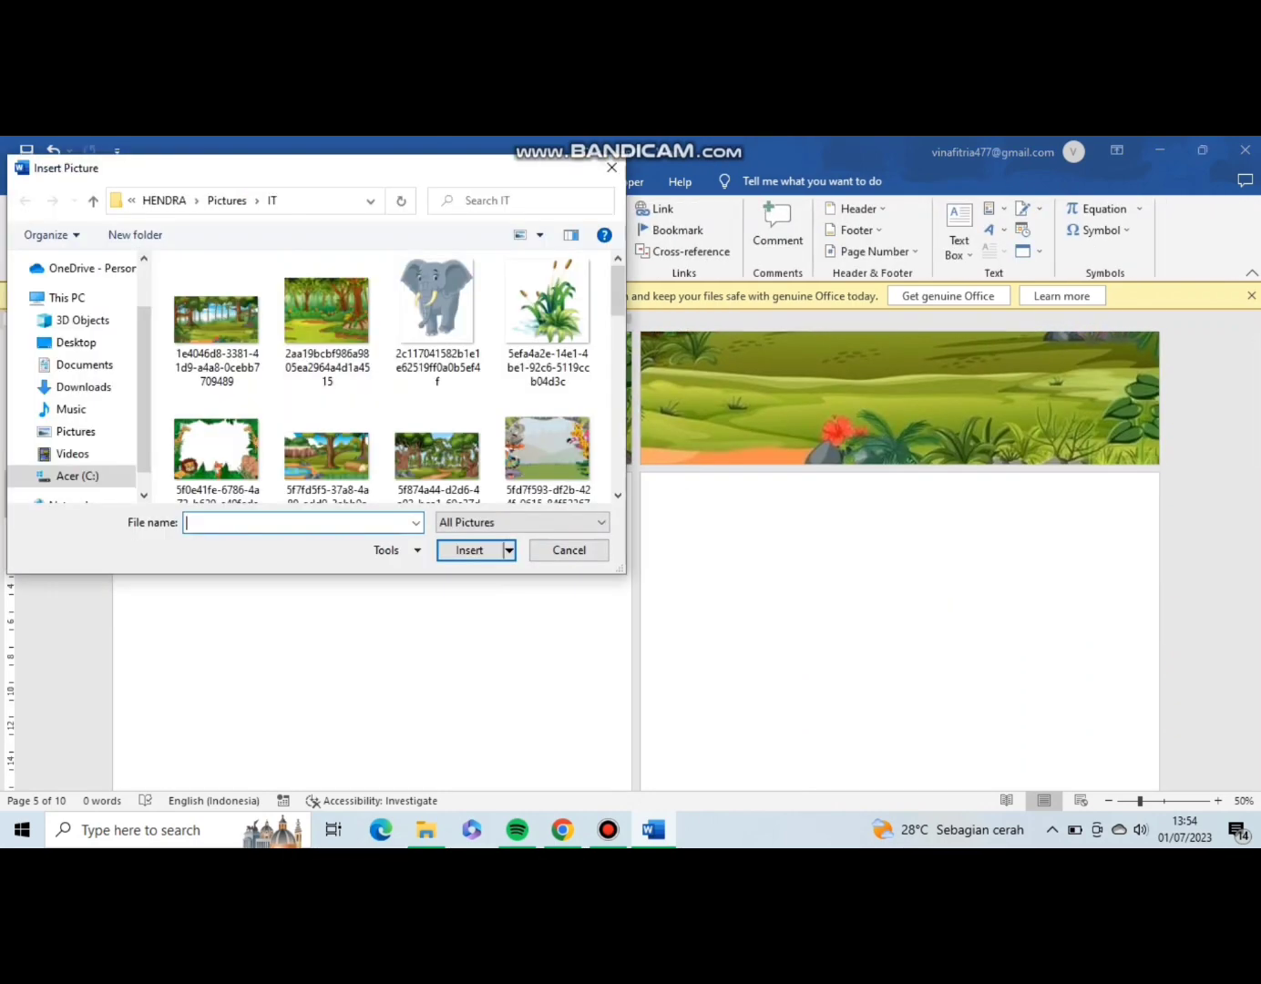
{"action": "scroll", "coordinate": [382, 374], "scroll_direction": "down", "scroll_amount": 1}
{"action": "double_click", "coordinate": [329, 427]}
Enlarge the garden picture on the fifth page to about 21.33 cm high and 26.38 cm wide.
{"action": "scroll", "coordinate": [401, 620], "scroll_direction": "down", "scroll_amount": 1}
{"action": "left_click_drag", "start_coordinate": [447, 686], "coordinate": [631, 835]}
{"action": "left_click_drag", "start_coordinate": [156, 453], "coordinate": [168, 461]}
{"action": "left_click_drag", "start_coordinate": [382, 592], "coordinate": [350, 560]}
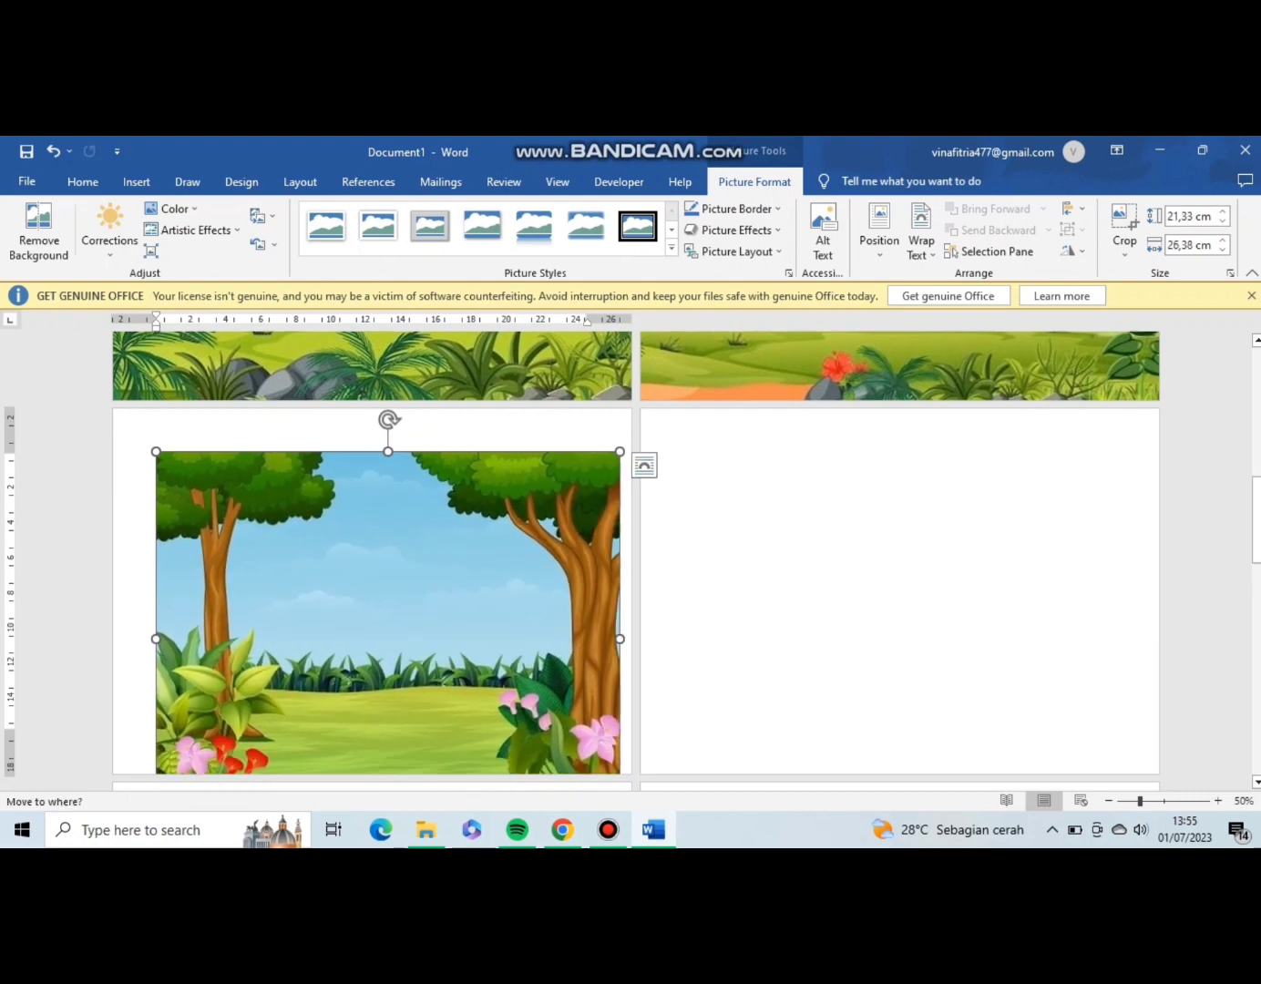
Set the garden picture's wrapping to Behind Text, then enlarge and reposition it to cover the fifth page.
{"action": "left_click", "coordinate": [645, 465]}
{"action": "left_click", "coordinate": [740, 637]}
{"action": "left_click", "coordinate": [875, 583]}
{"action": "left_click", "coordinate": [273, 547]}
{"action": "left_click_drag", "start_coordinate": [156, 452], "coordinate": [115, 419]}
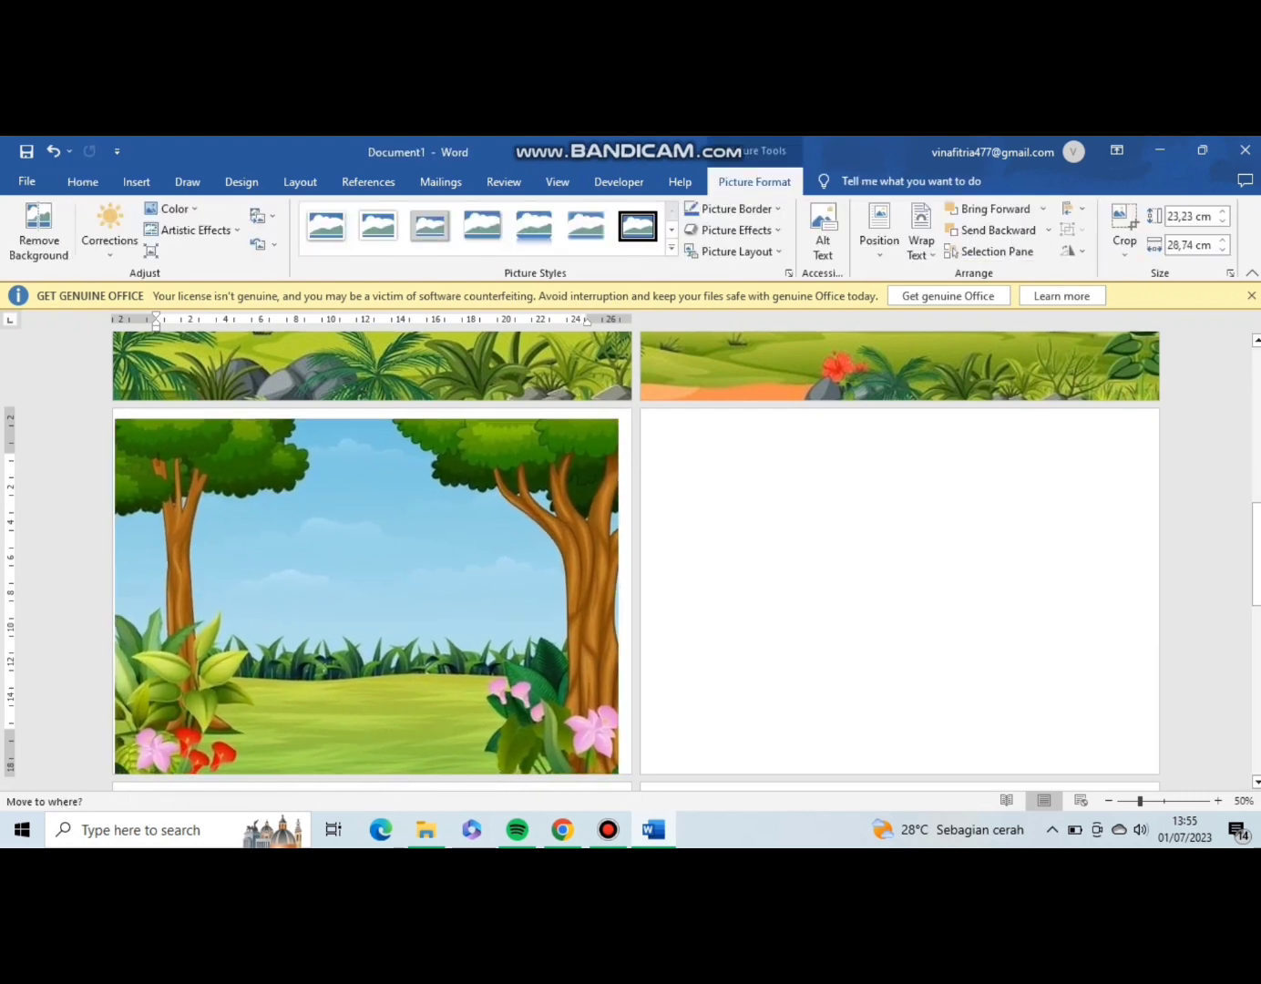
{"action": "left_click", "coordinate": [876, 583]}
{"action": "left_click_drag", "start_coordinate": [365, 592], "coordinate": [365, 544]}
Insert the leafy frame picture with giraffes, lion, fox and elephant from the IT folder on the sixth page.
{"action": "scroll", "coordinate": [365, 583], "scroll_direction": "down", "scroll_amount": 2}
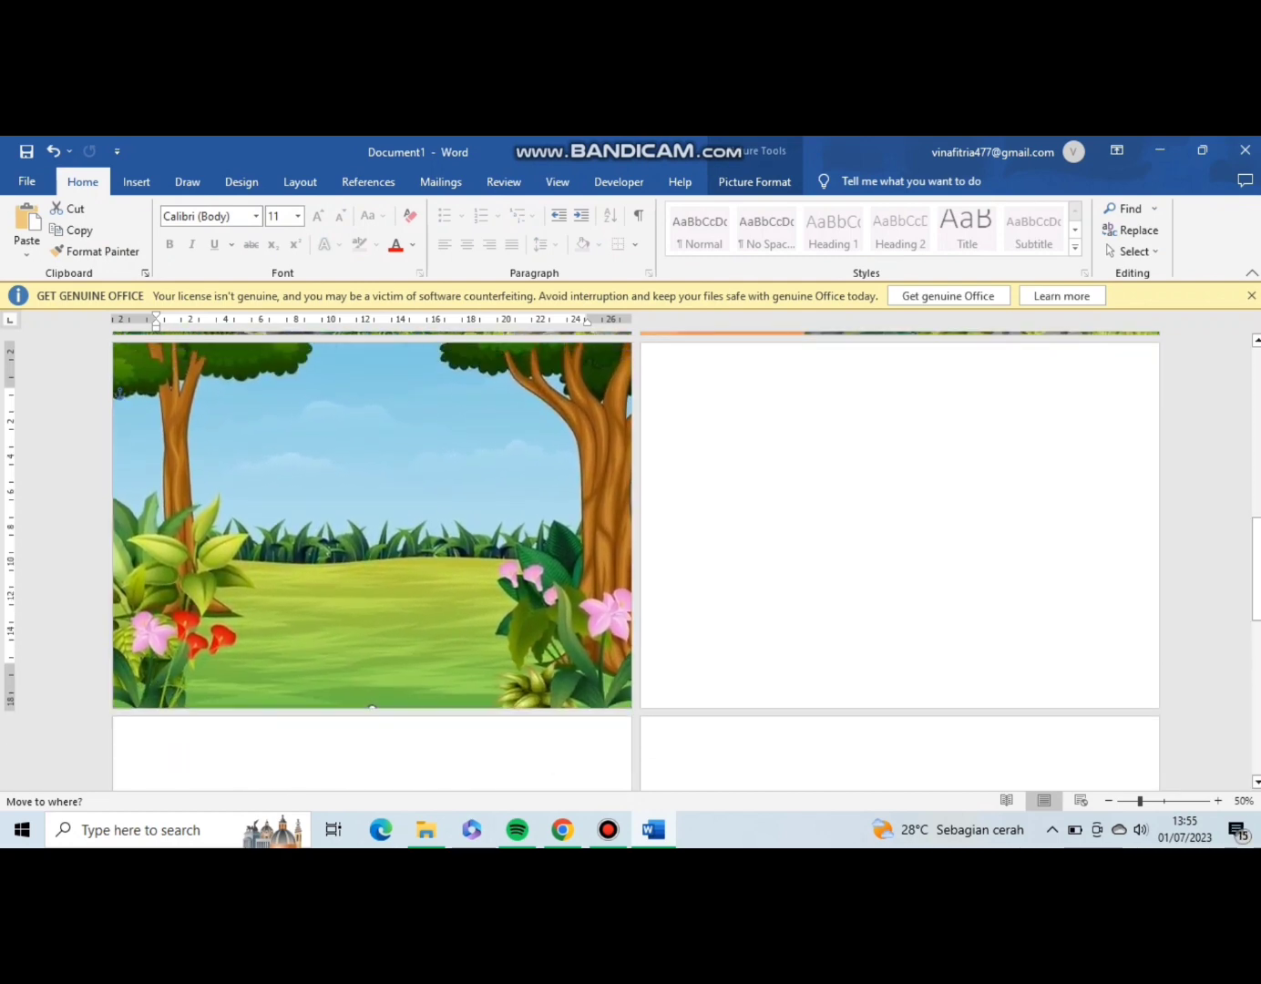
{"action": "left_click", "coordinate": [770, 403]}
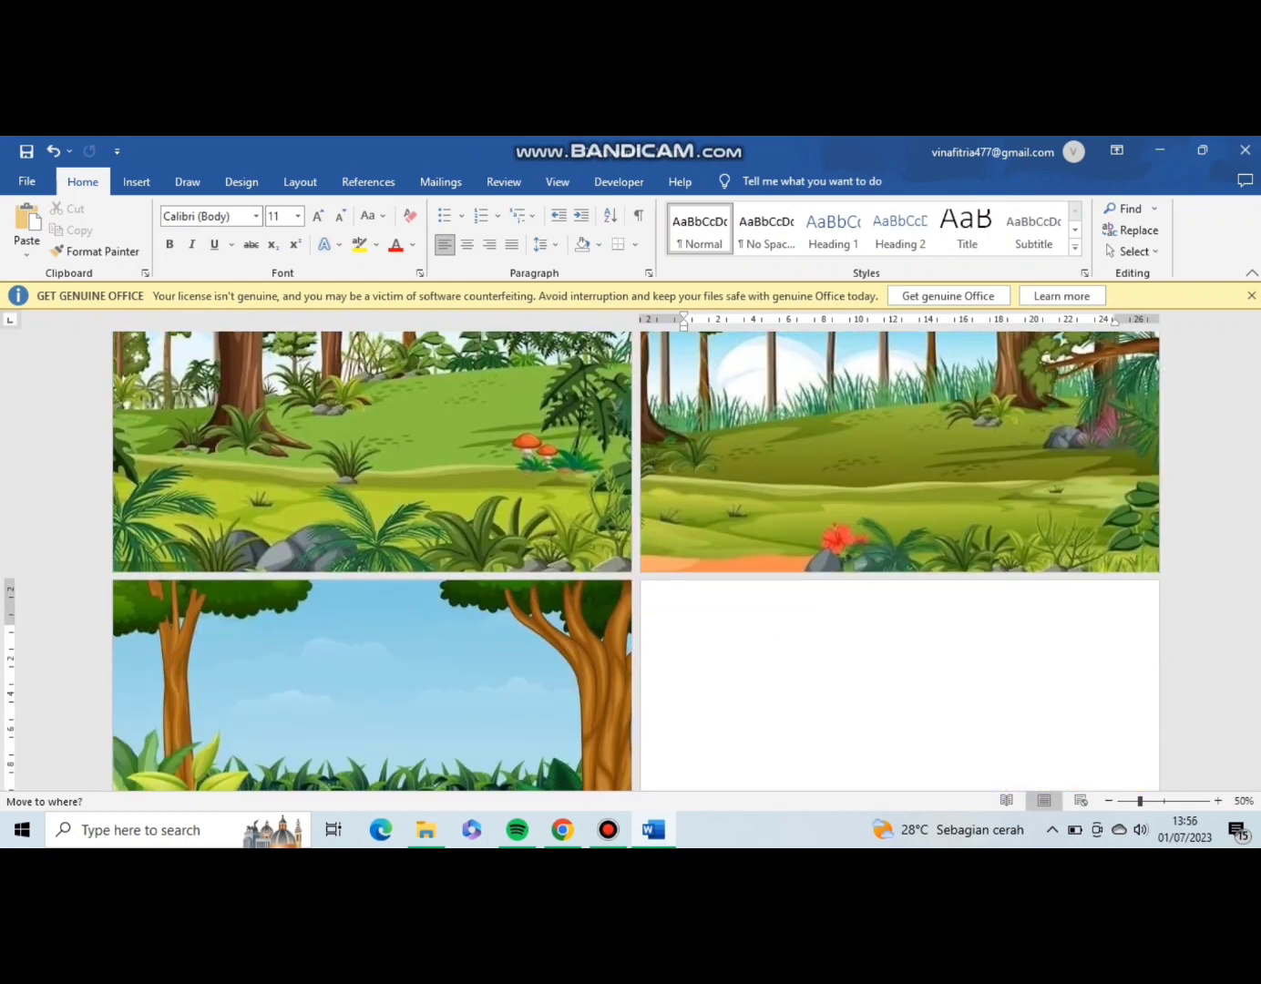
{"action": "key", "text": "alt+n"}
{"action": "key", "text": "p"}
{"action": "key", "text": "d"}
{"action": "scroll", "coordinate": [437, 447], "scroll_direction": "down", "scroll_amount": 6}
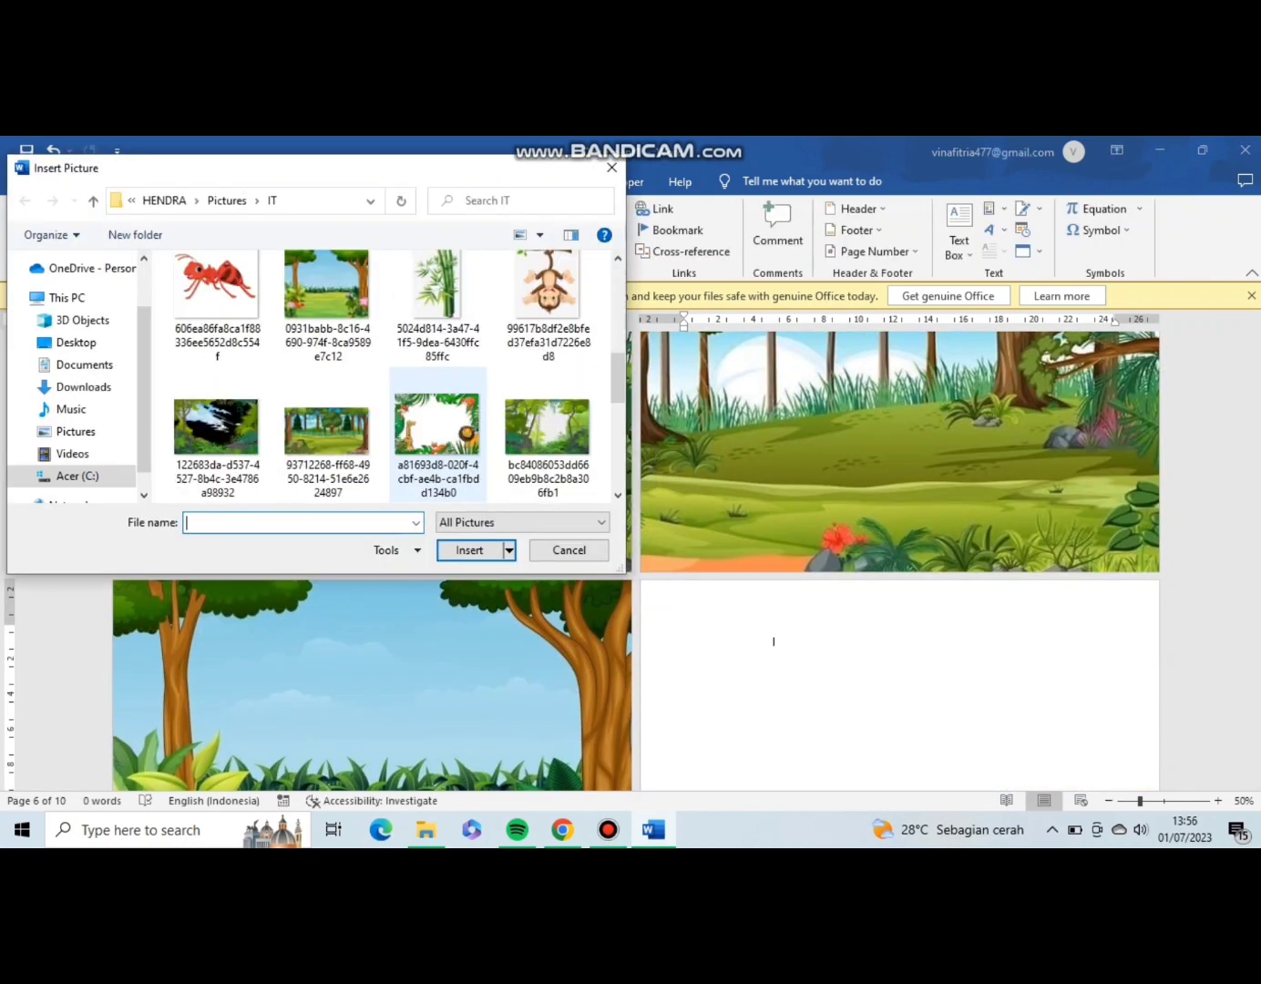
{"action": "scroll", "coordinate": [439, 447], "scroll_direction": "up", "scroll_amount": 6}
{"action": "double_click", "coordinate": [216, 443]}
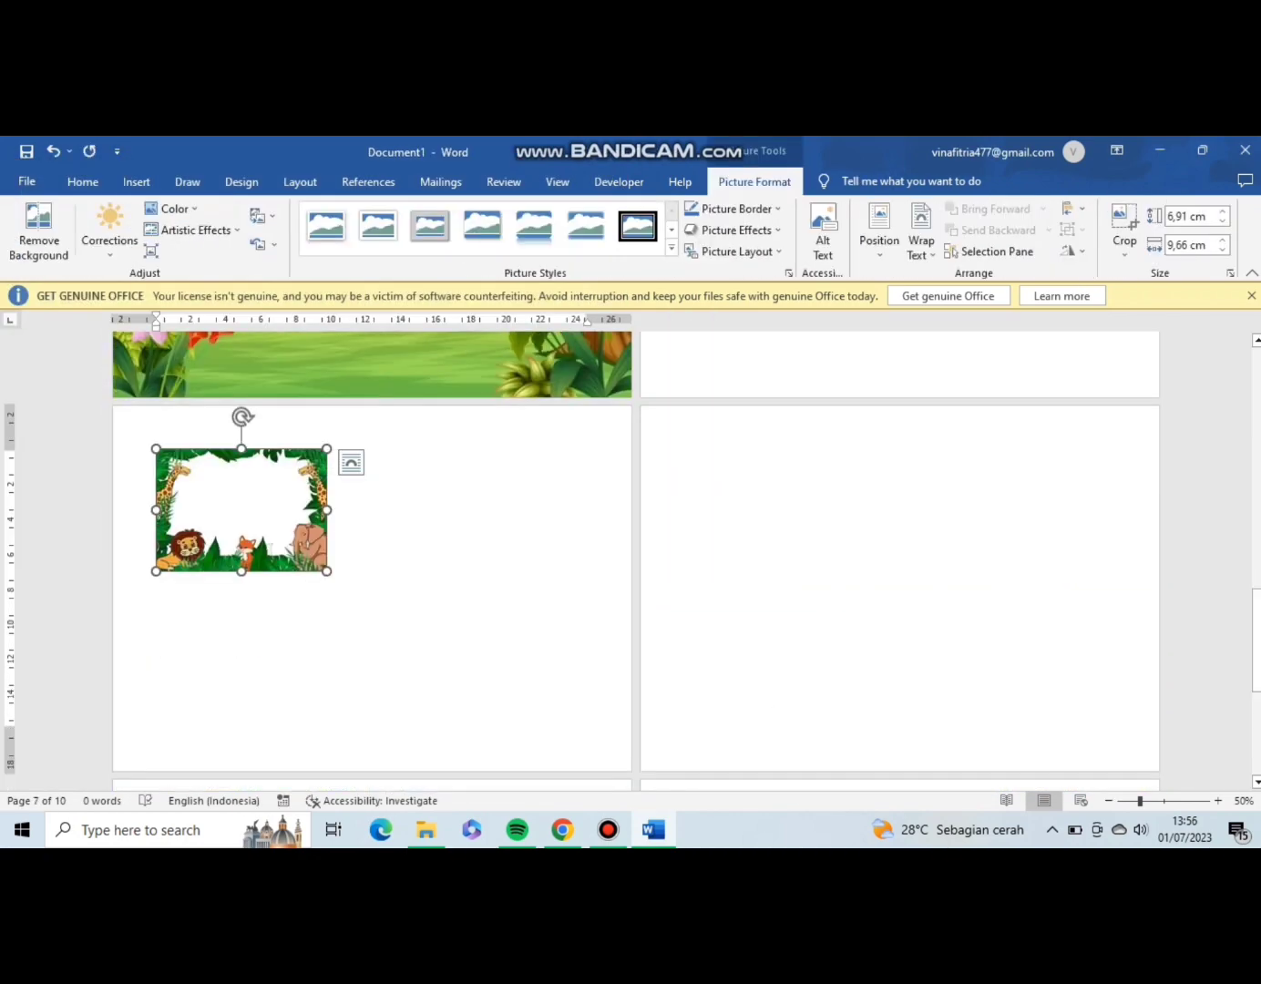
Set the animal frame picture's text wrapping to Behind Text.
{"action": "right_click", "coordinate": [276, 507]}
{"action": "left_click", "coordinate": [246, 510]}
{"action": "left_click", "coordinate": [350, 462]}
{"action": "left_click", "coordinate": [448, 635]}
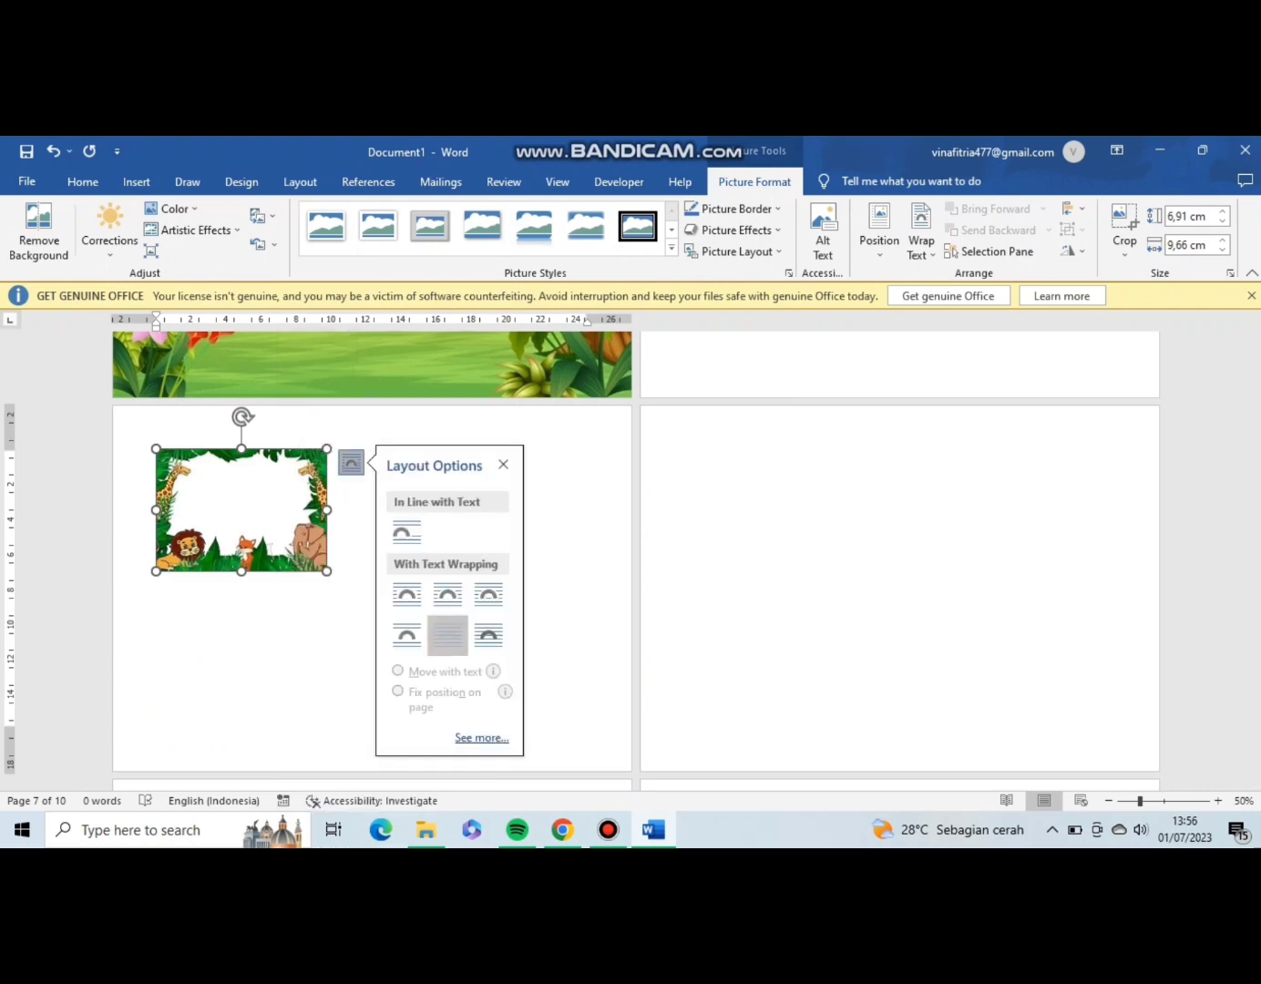
Enlarge the animal frame picture to about 21.17 cm high and 29.6 cm wide so that it covers the sixth page.
{"action": "left_click_drag", "start_coordinate": [855, 603], "coordinate": [1136, 698]}
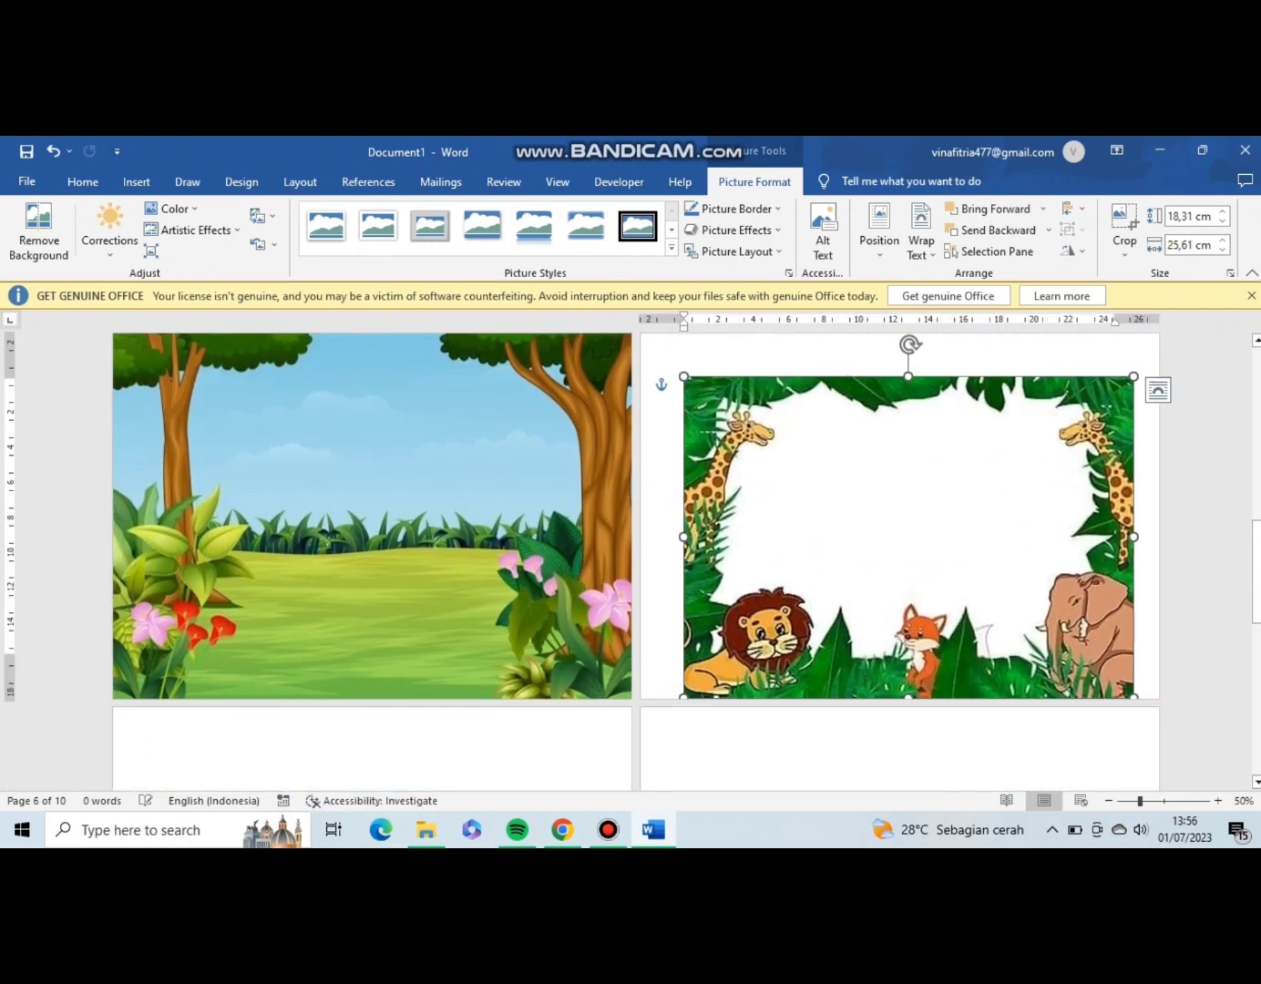
{"action": "left_click_drag", "start_coordinate": [965, 565], "coordinate": [991, 565]}
{"action": "left_click_drag", "start_coordinate": [710, 378], "coordinate": [639, 430]}
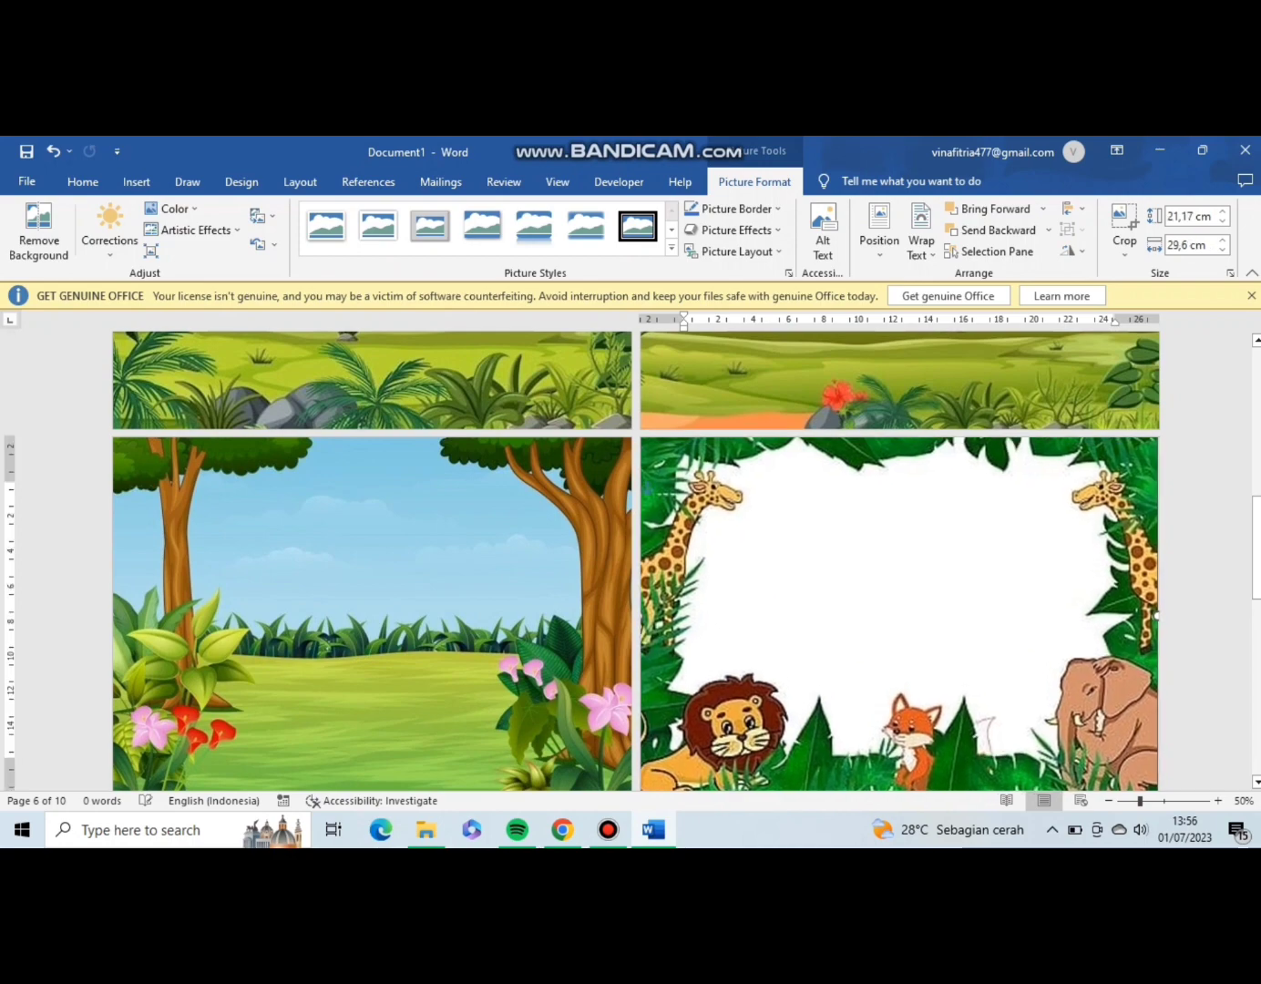
Align the forest picture with the seventh page's corner and enlarge it, and adjust the animal group picture's placement on the tenth page.
{"action": "scroll", "coordinate": [640, 430], "scroll_direction": "down", "scroll_amount": 5}
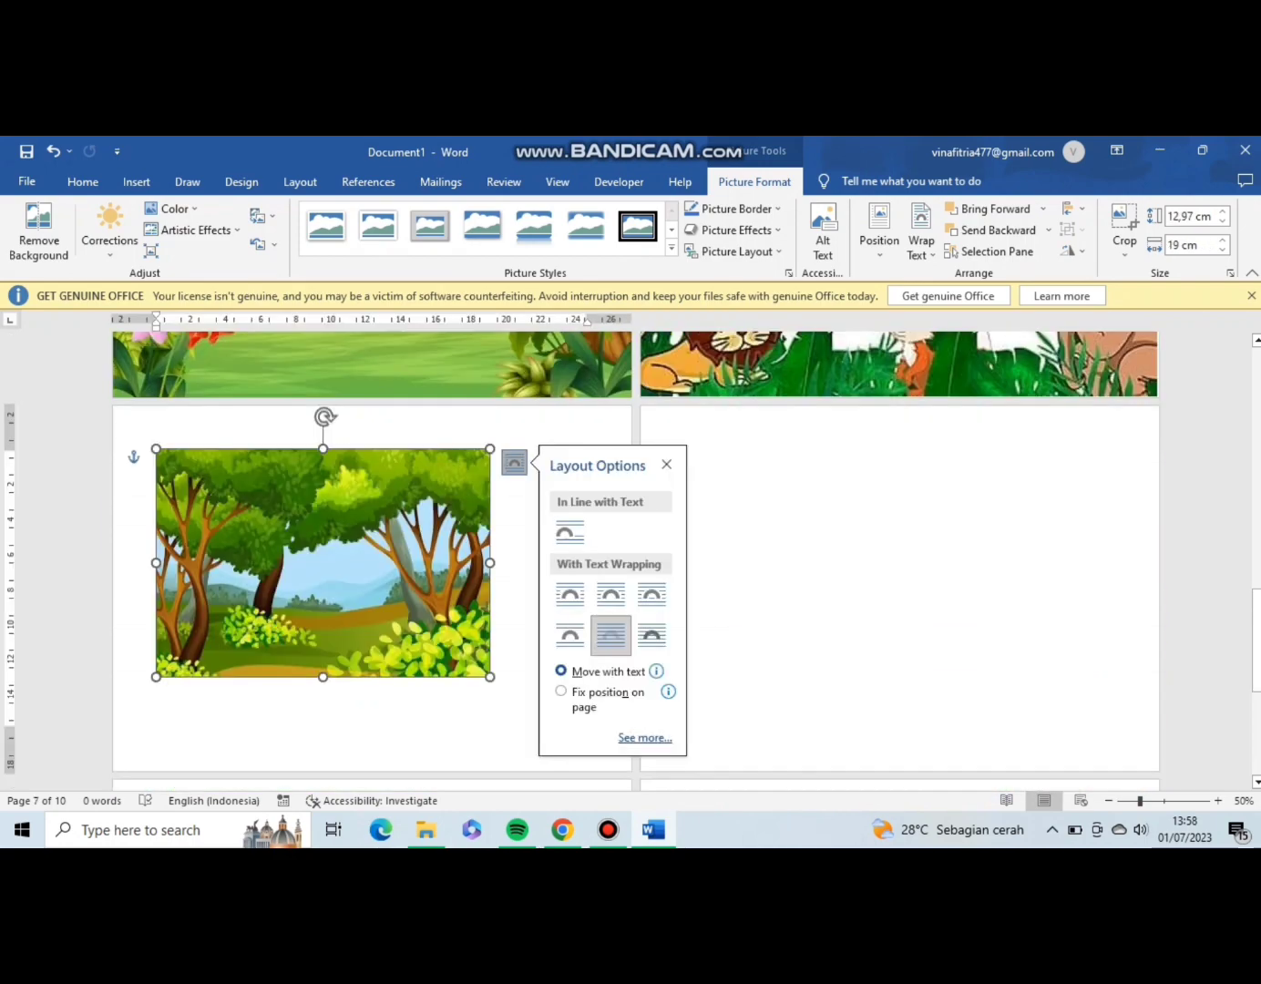
{"action": "left_click_drag", "start_coordinate": [156, 449], "coordinate": [108, 417]}
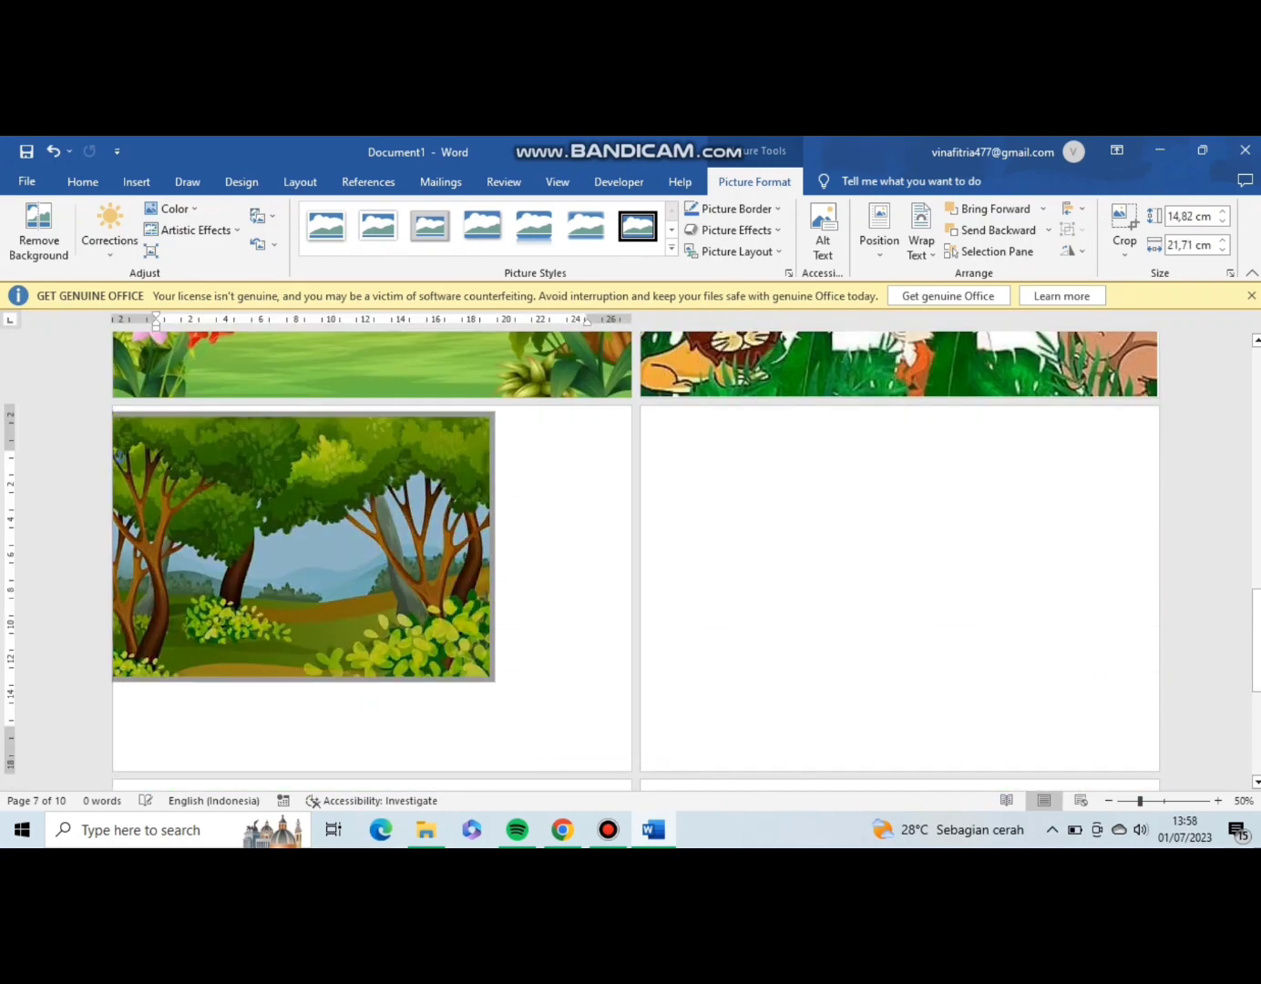
{"action": "left_click", "coordinate": [565, 583]}
{"action": "left_click", "coordinate": [309, 547]}
{"action": "left_click_drag", "start_coordinate": [309, 548], "coordinate": [322, 540]}
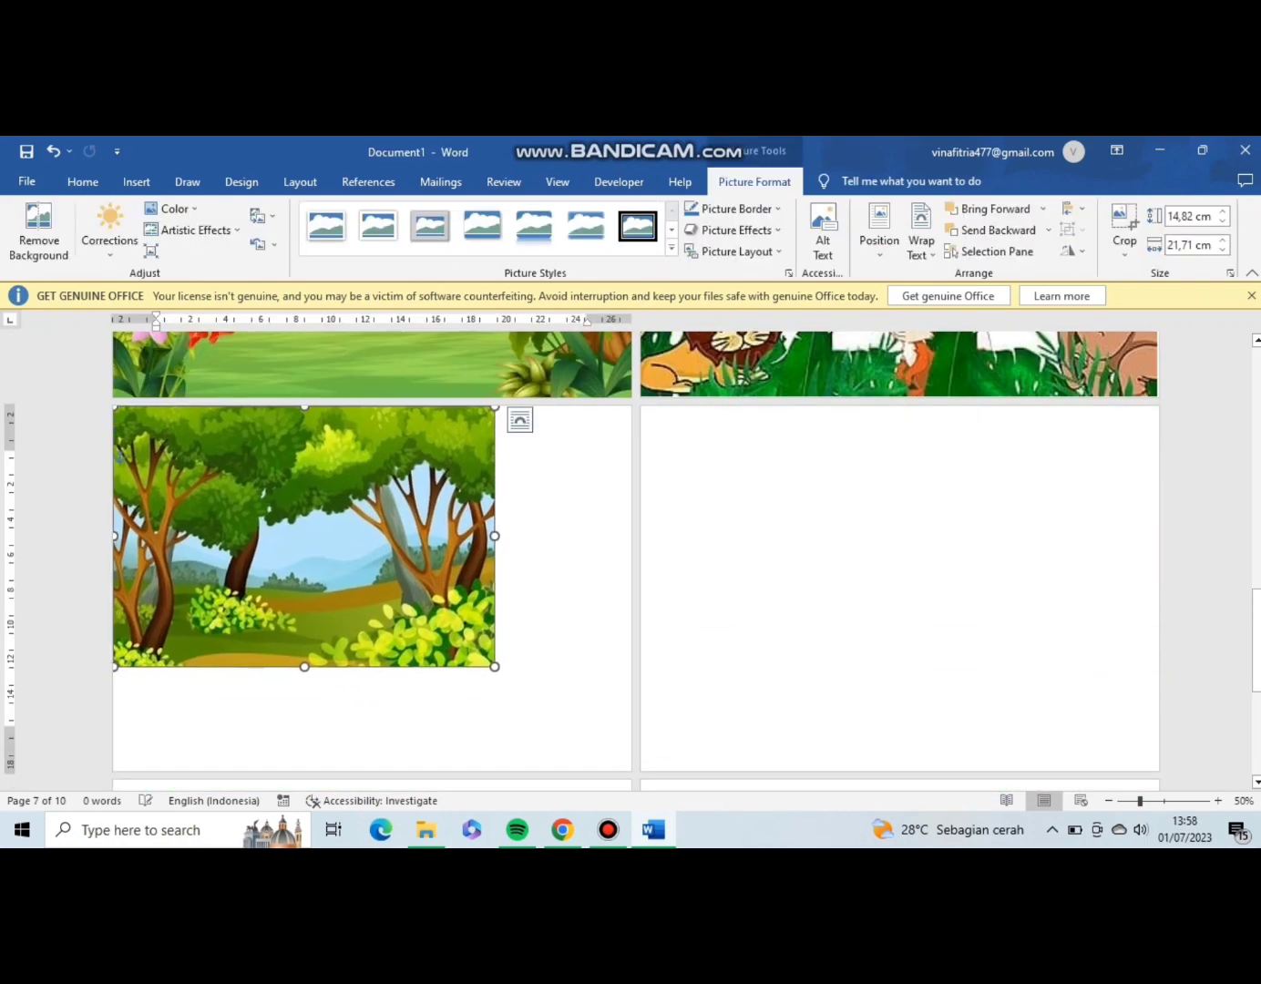
{"action": "left_click_drag", "start_coordinate": [496, 667], "coordinate": [546, 699]}
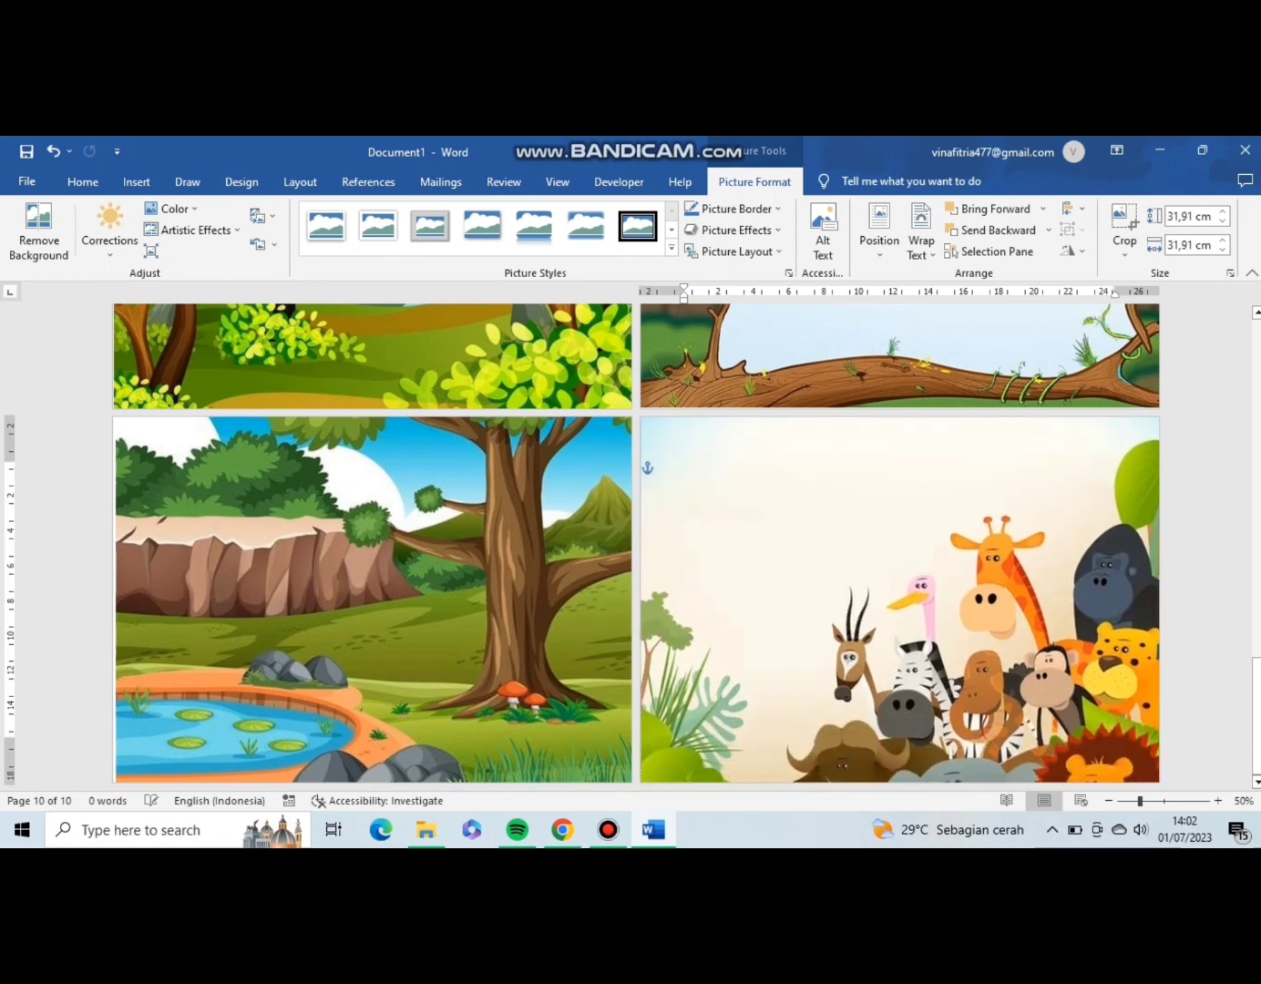
{"action": "left_click_drag", "start_coordinate": [911, 601], "coordinate": [906, 636]}
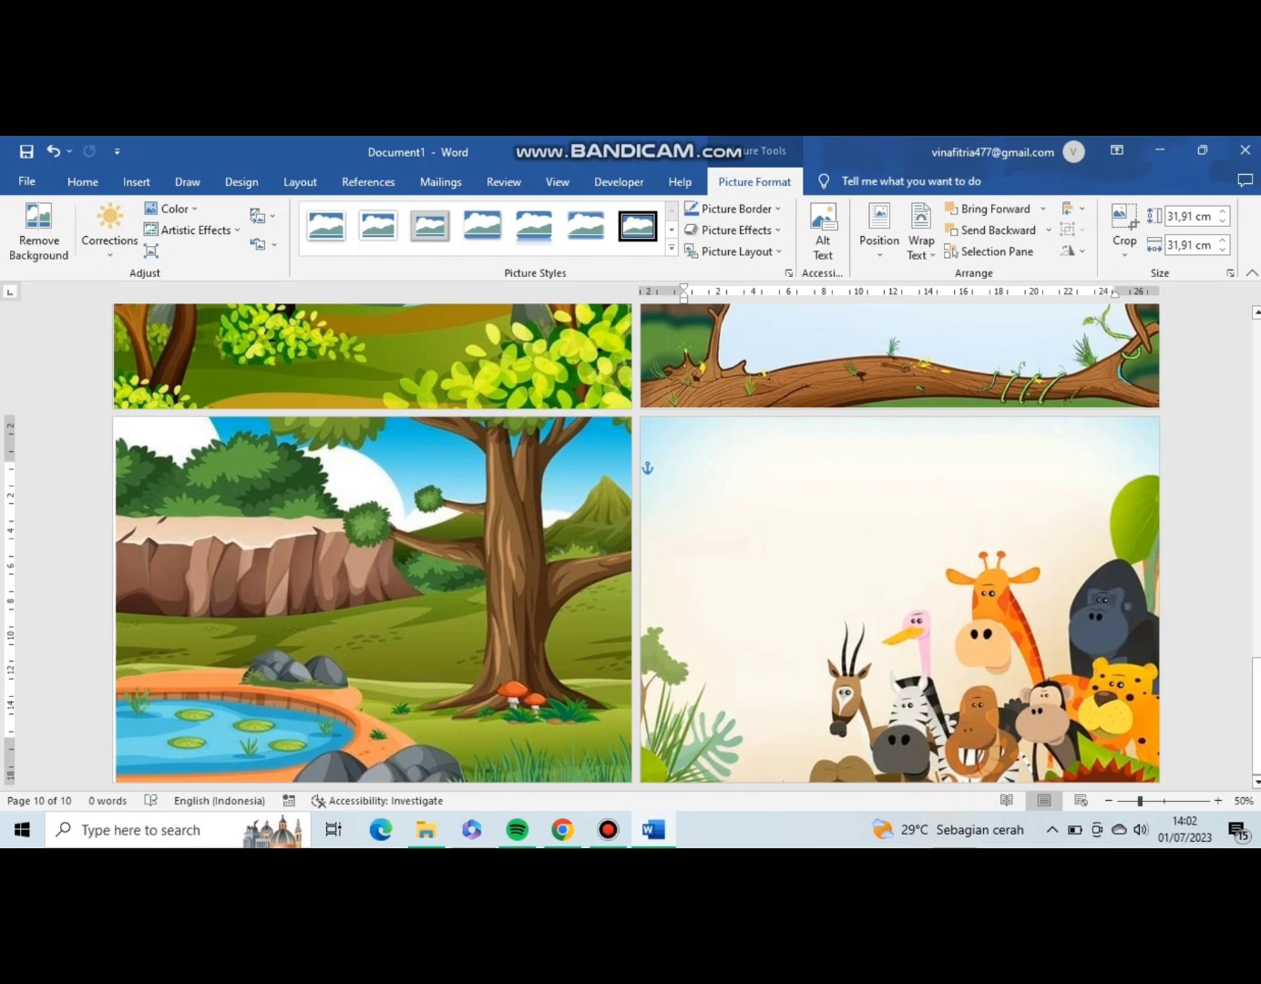
Insert a WordArt text box in the gold outlined style on the first page.
{"action": "scroll", "coordinate": [637, 547], "scroll_direction": "up", "scroll_amount": 12}
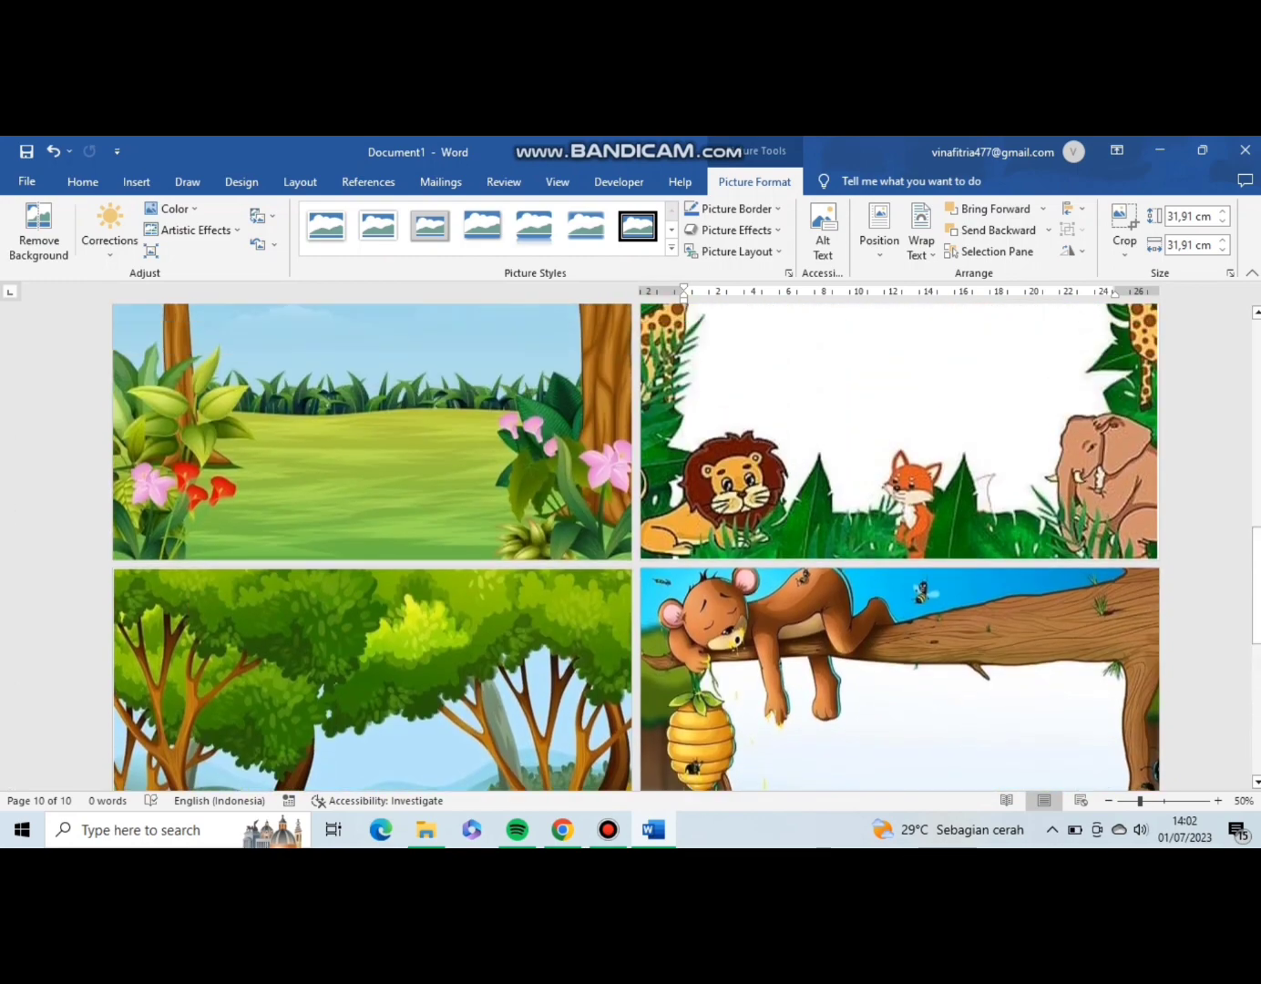
{"action": "scroll", "coordinate": [636, 546], "scroll_direction": "up", "scroll_amount": 15}
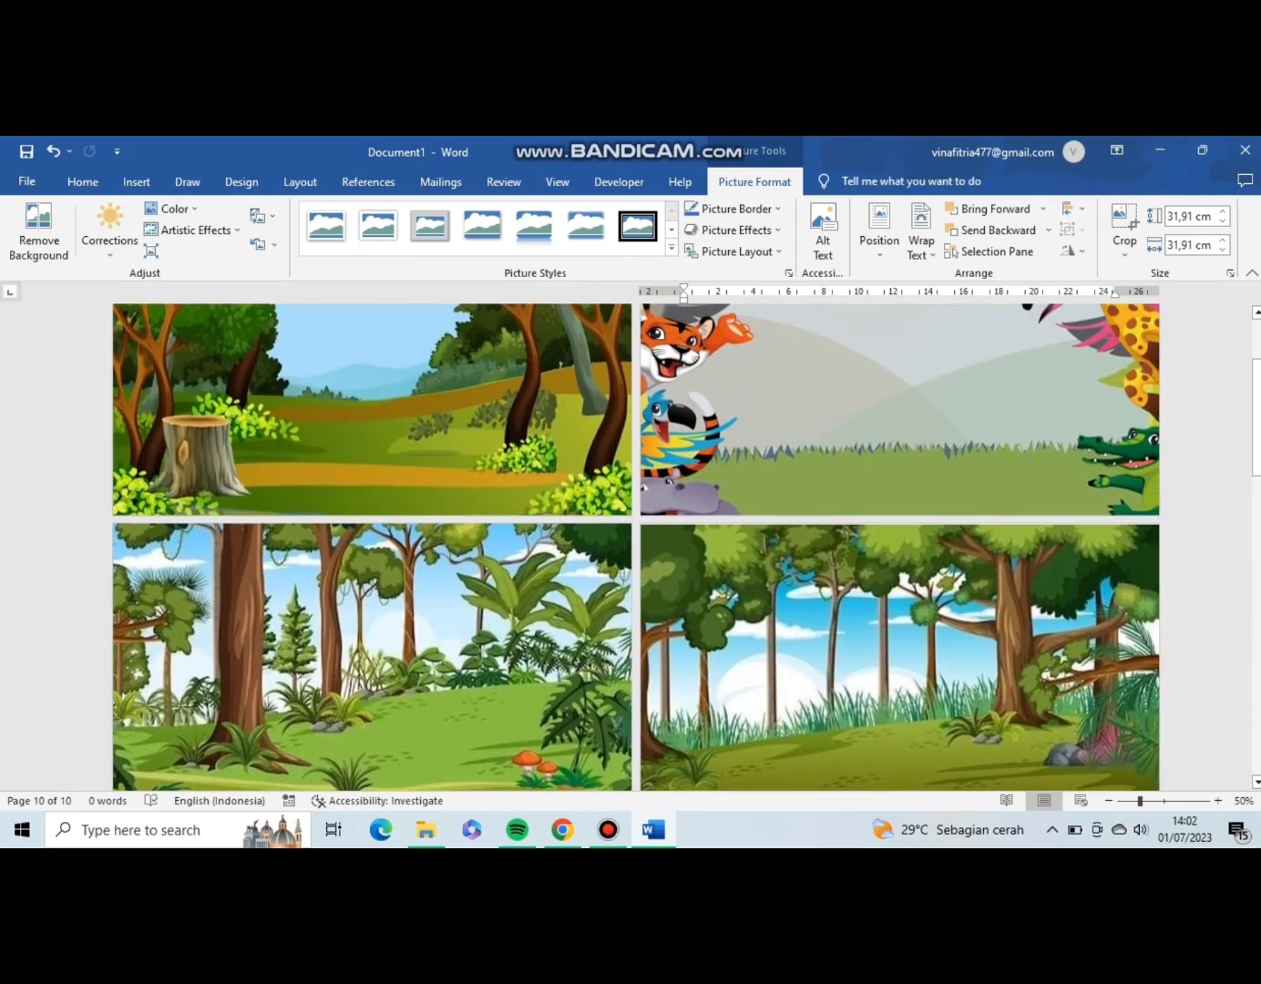
{"action": "scroll", "coordinate": [636, 547], "scroll_direction": "up", "scroll_amount": 1}
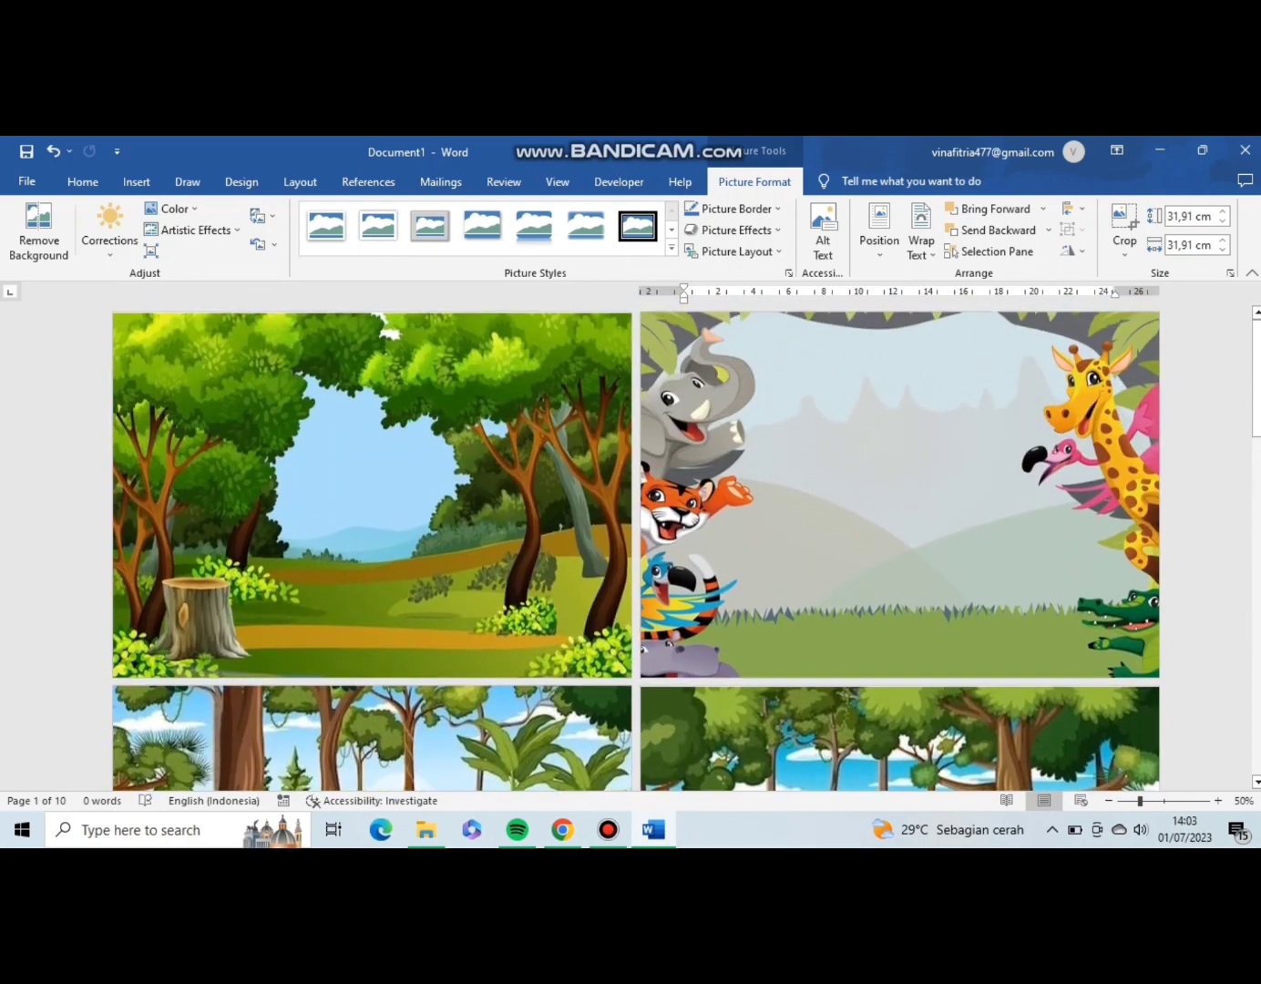
{"action": "scroll", "coordinate": [636, 546], "scroll_direction": "up", "scroll_amount": 1}
{"action": "left_click", "coordinate": [146, 184]}
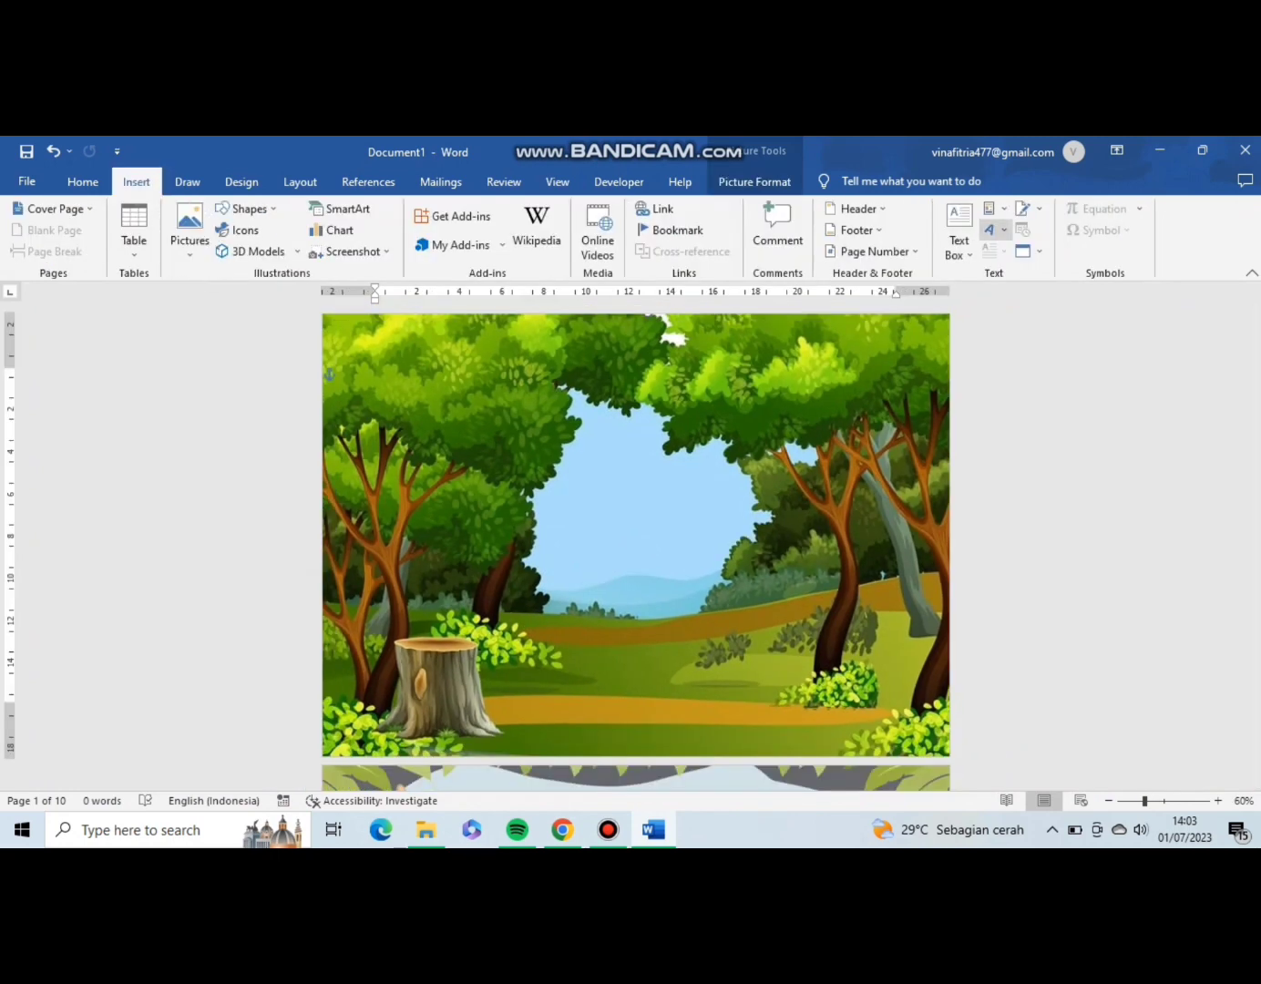
{"action": "left_click", "coordinate": [993, 230]}
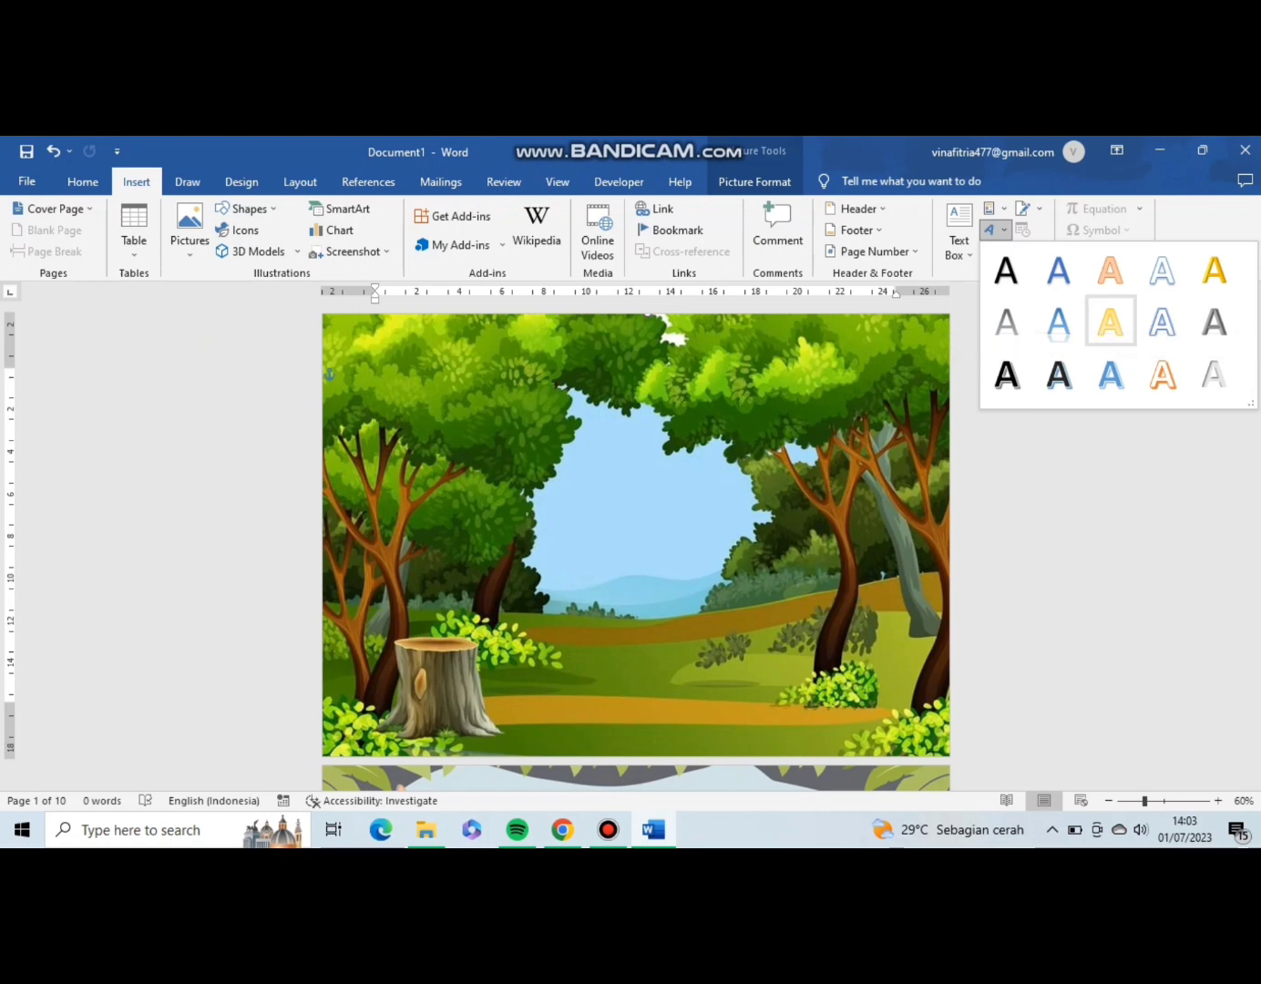
{"action": "left_click", "coordinate": [1109, 322]}
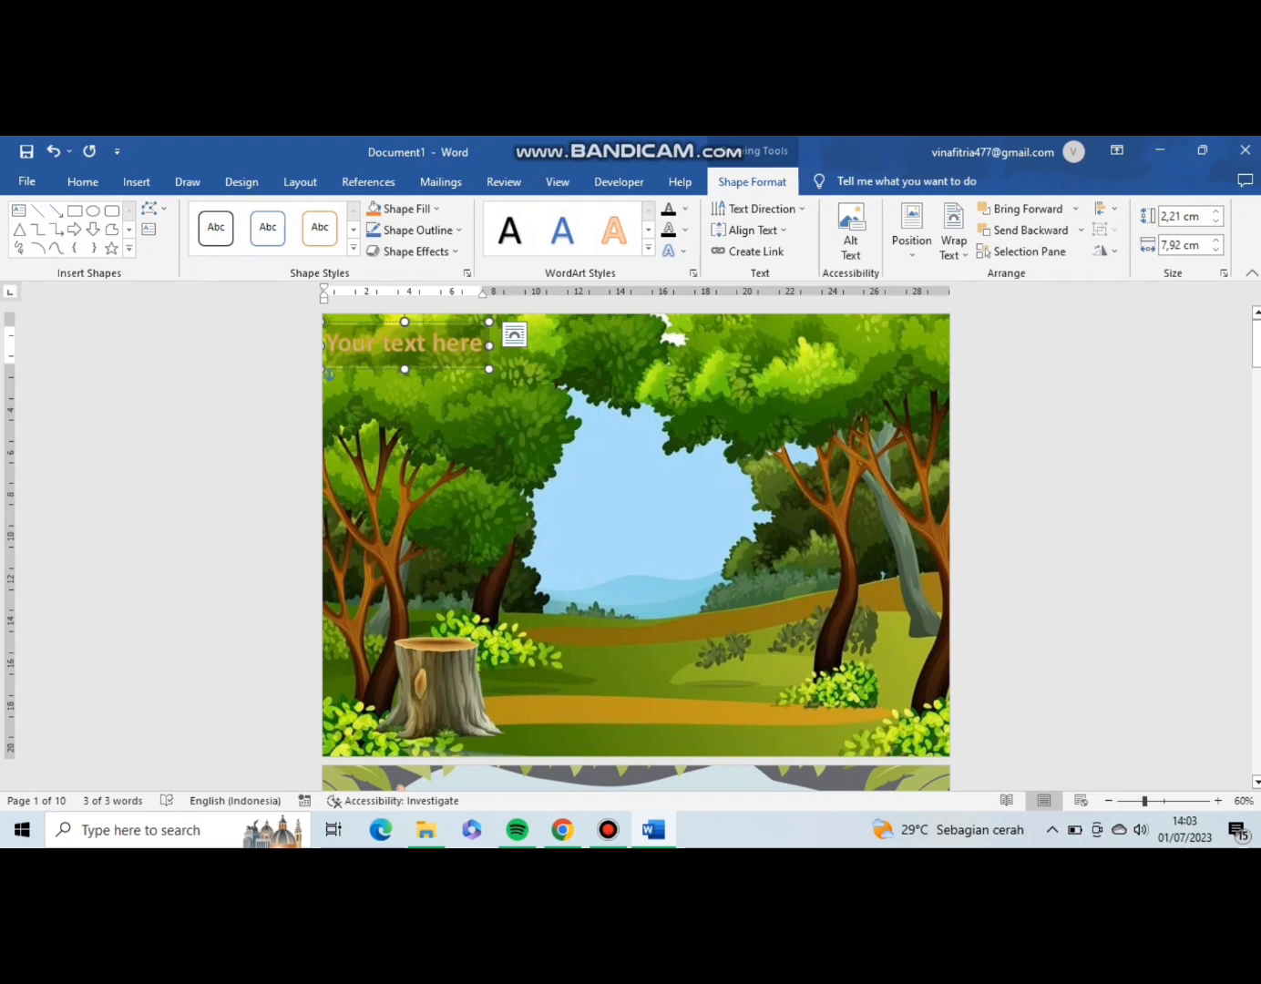
{"action": "left_click_drag", "start_coordinate": [405, 344], "coordinate": [480, 381]}
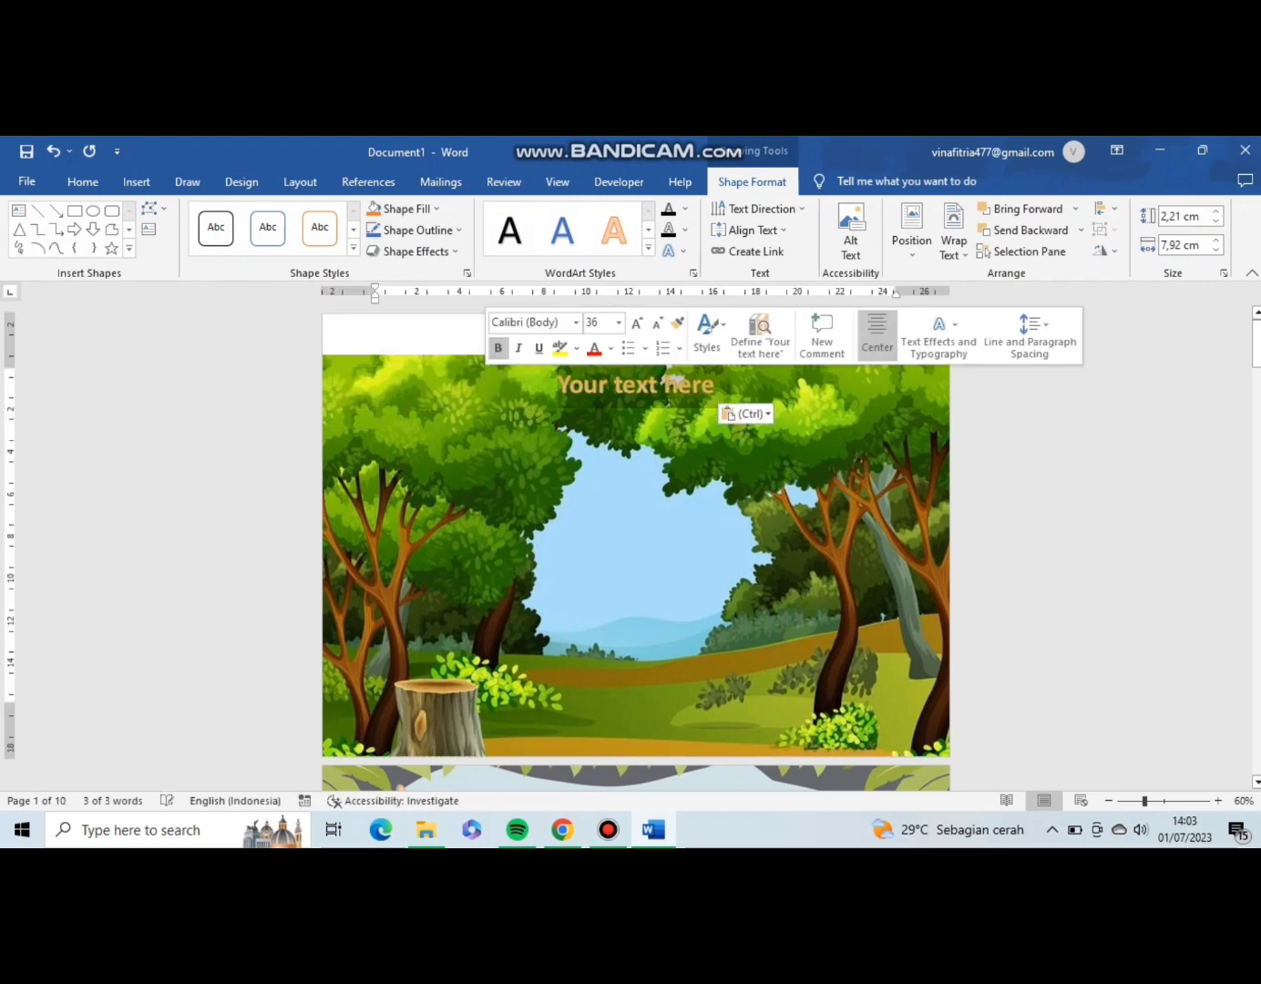
{"action": "key", "text": "ctrl+z"}
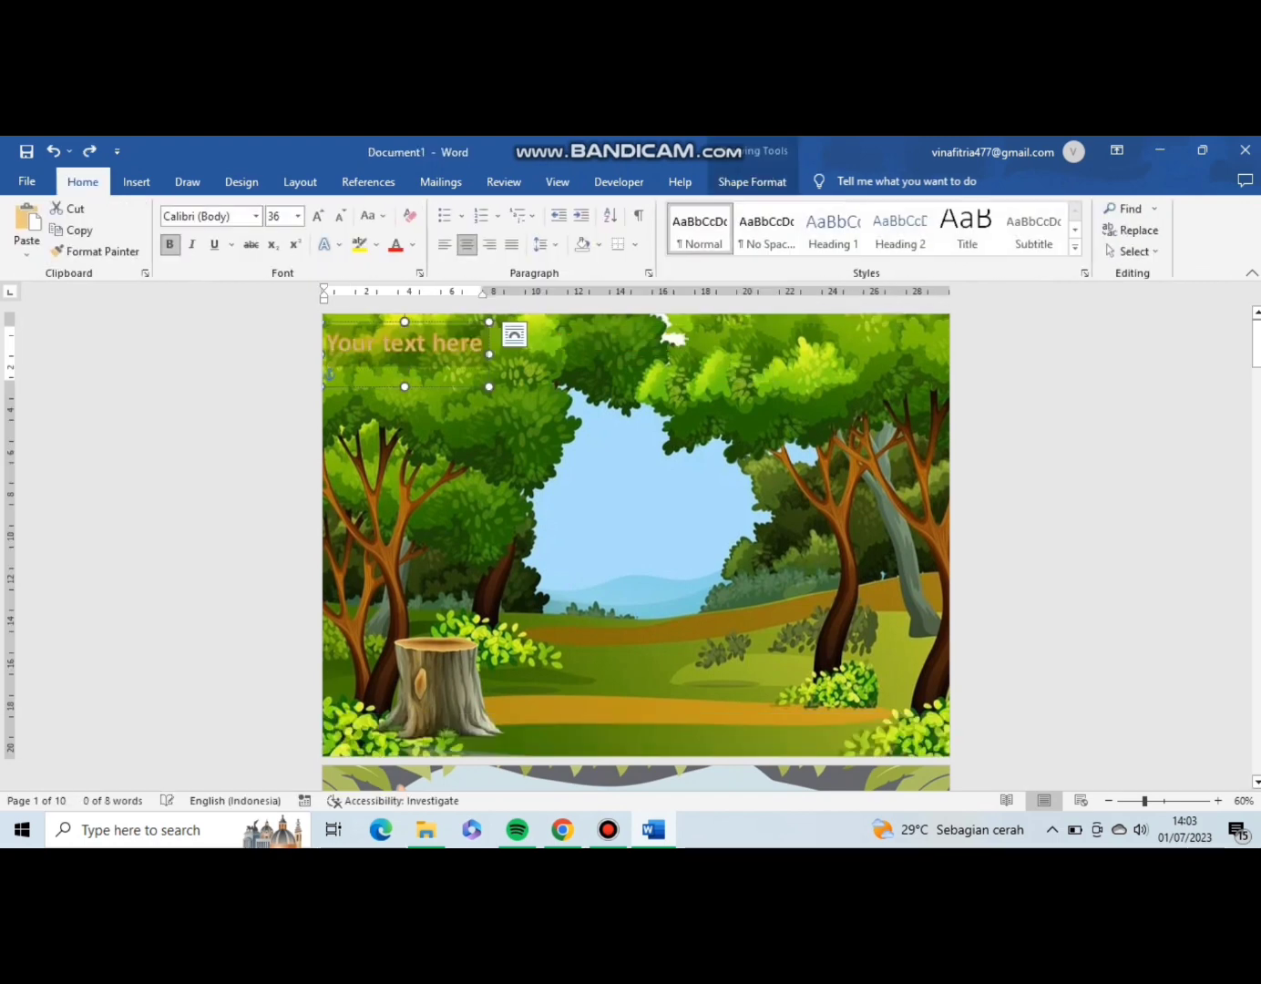
{"action": "left_click", "coordinate": [330, 376]}
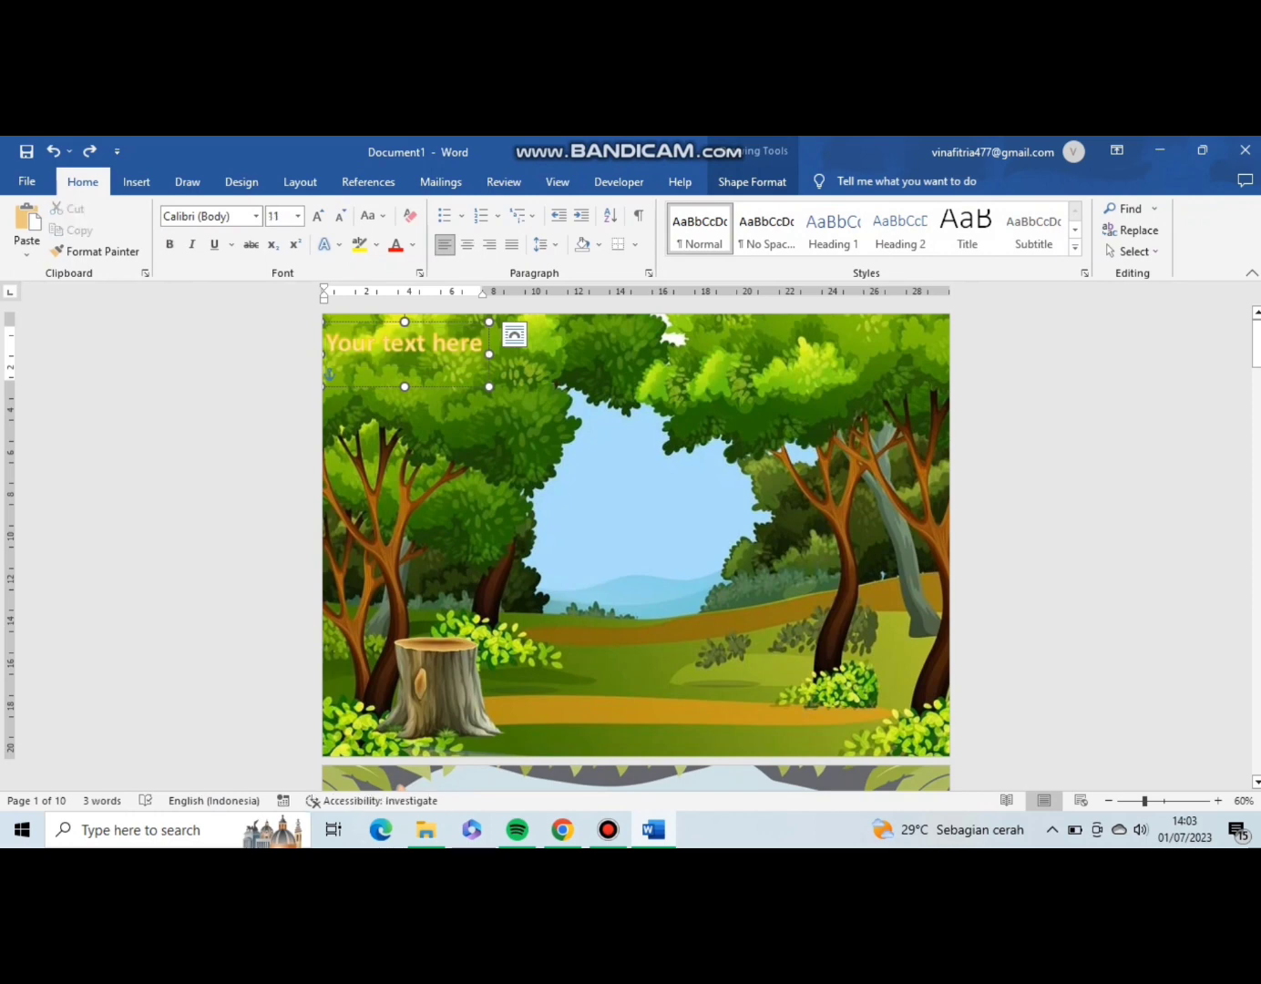
Move the WordArt box to the upper middle of the first page and widen it on both sides.
{"action": "left_click_drag", "start_coordinate": [442, 322], "coordinate": [677, 385]}
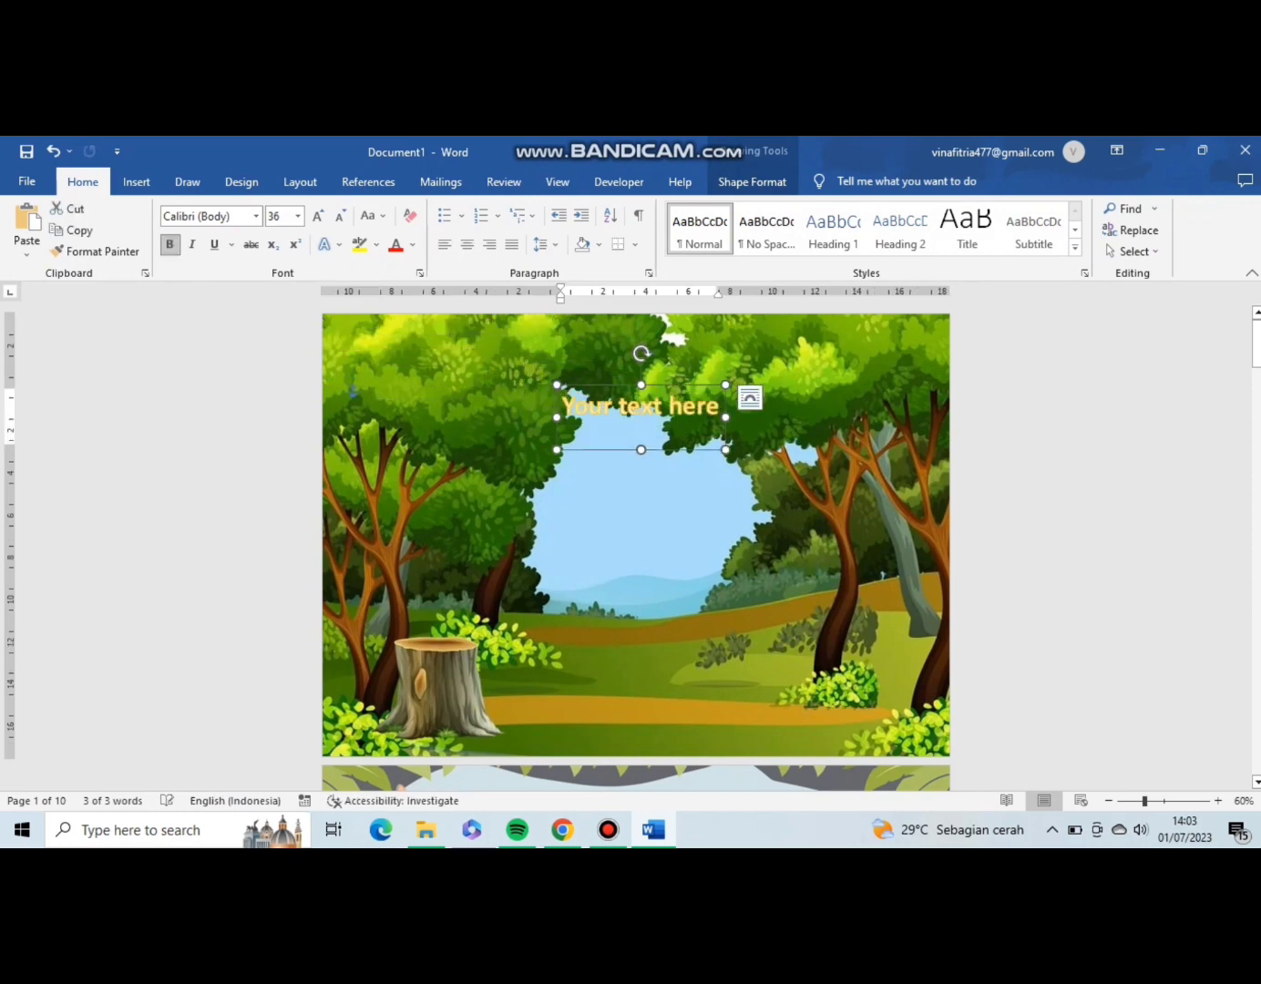
{"action": "left_click_drag", "start_coordinate": [558, 383], "coordinate": [381, 376]}
{"action": "left_click_drag", "start_coordinate": [725, 449], "coordinate": [878, 454]}
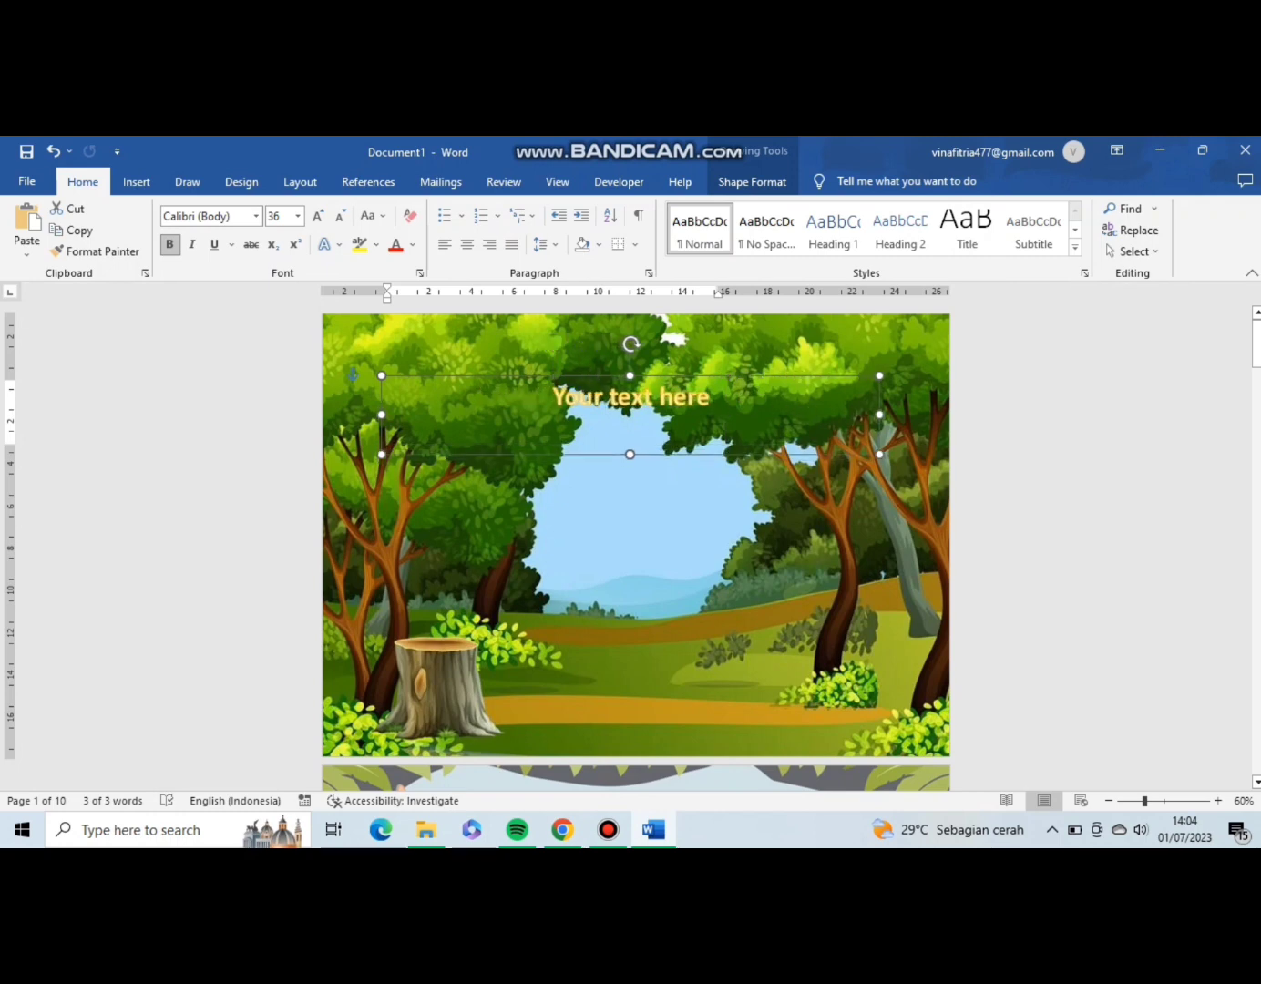
Replace the WordArt placeholder text with "Cerita Gajah dan Semut" and increase the box's height.
{"action": "left_click", "coordinate": [714, 396]}
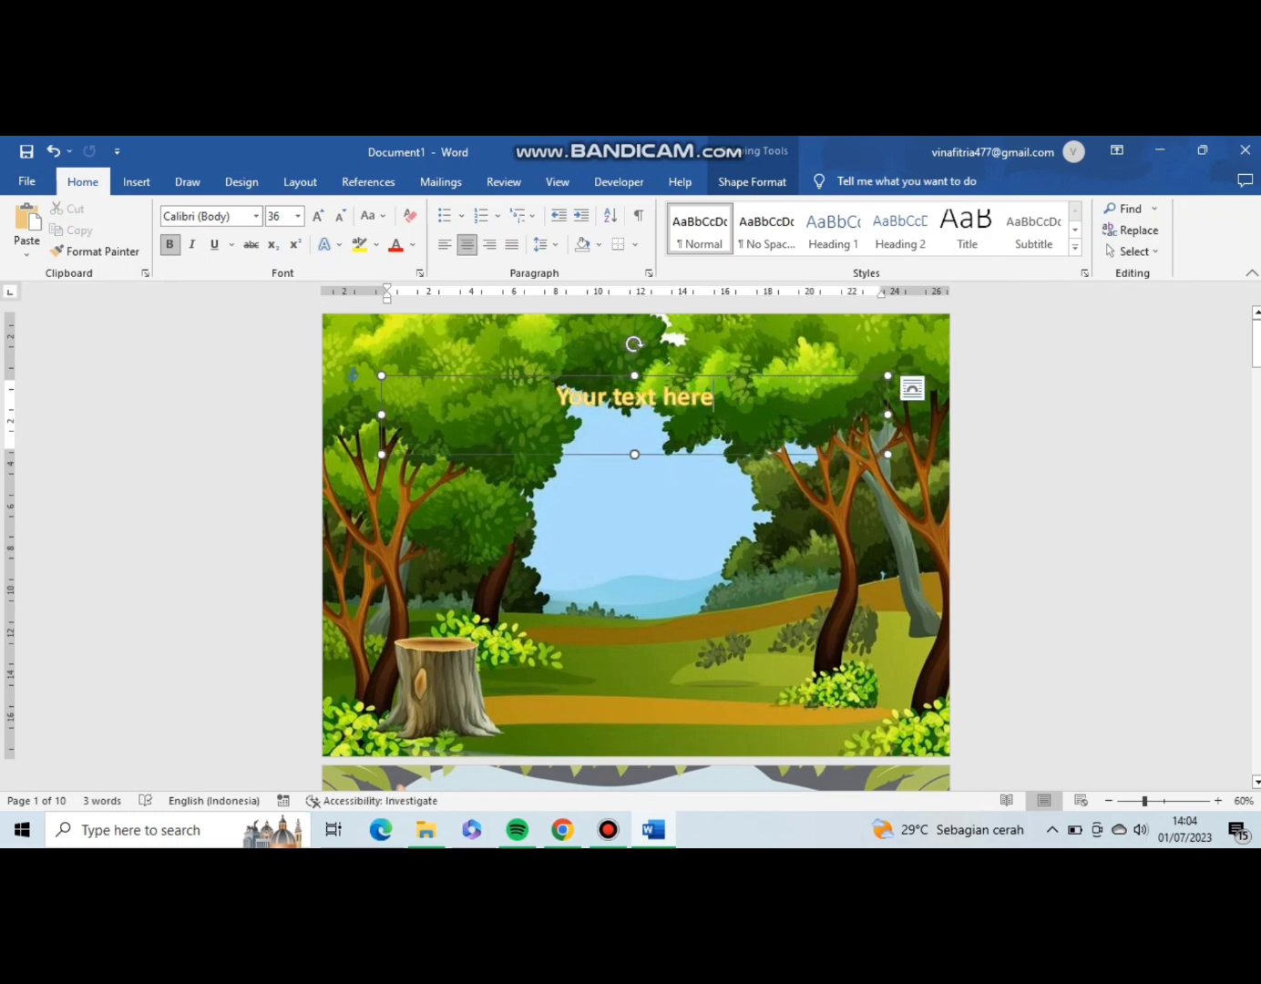
{"action": "key", "text": "BackSpace"}
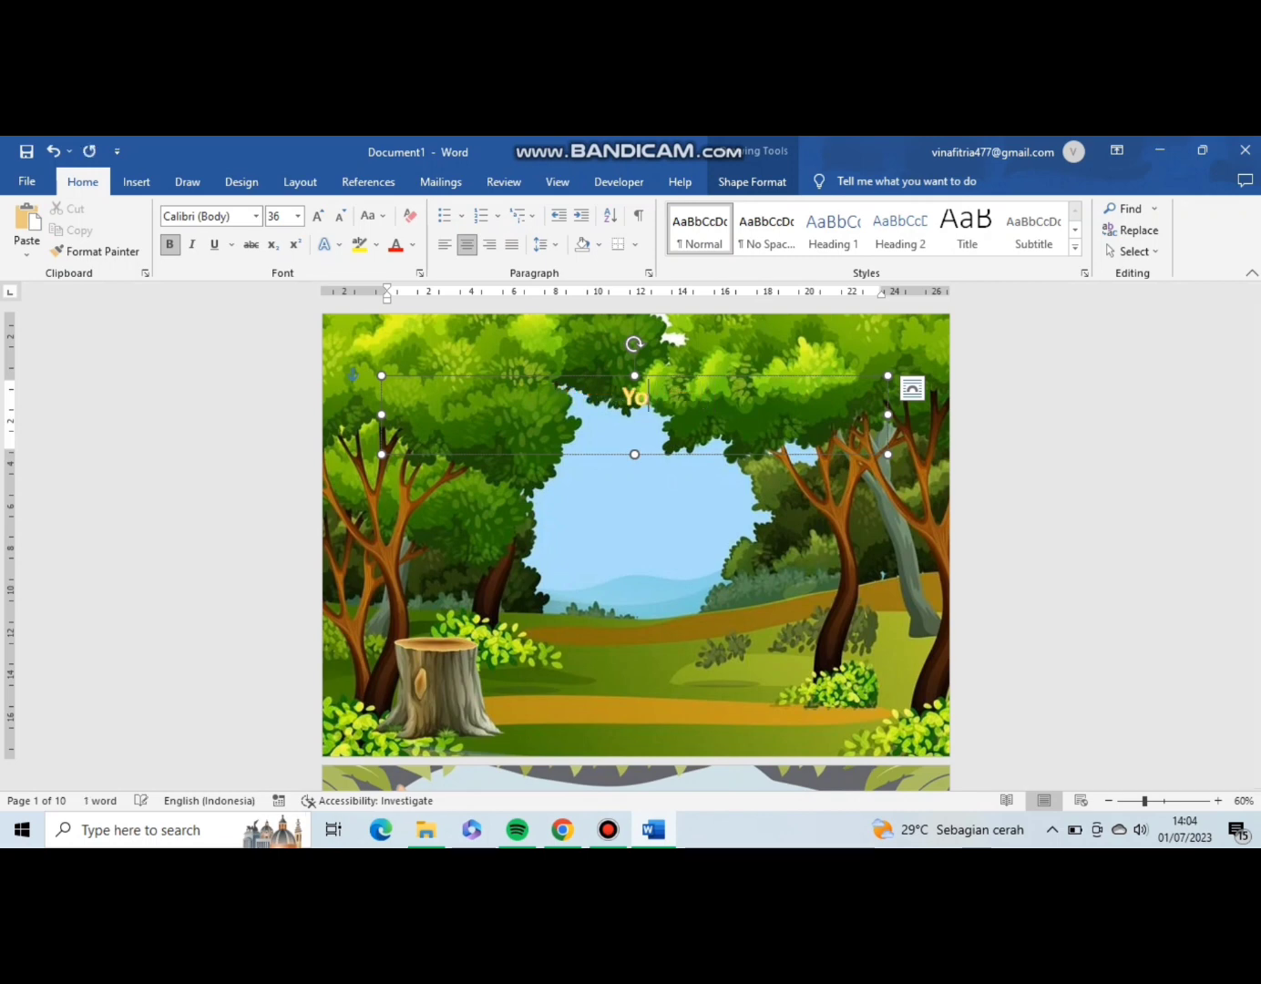
{"action": "type", "text": "rit"}
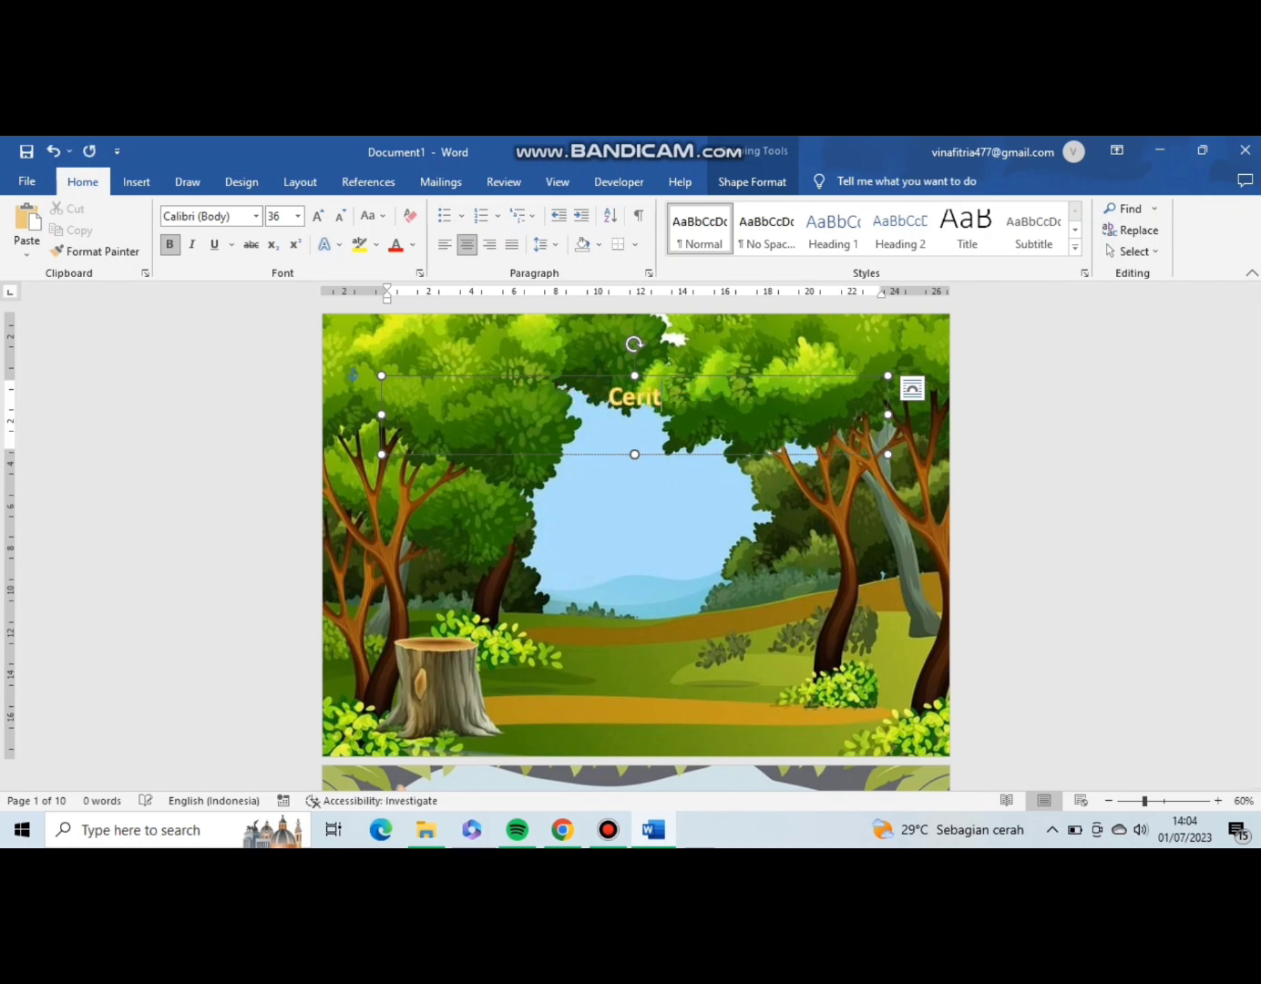
{"action": "type", "text": "a Gajah"}
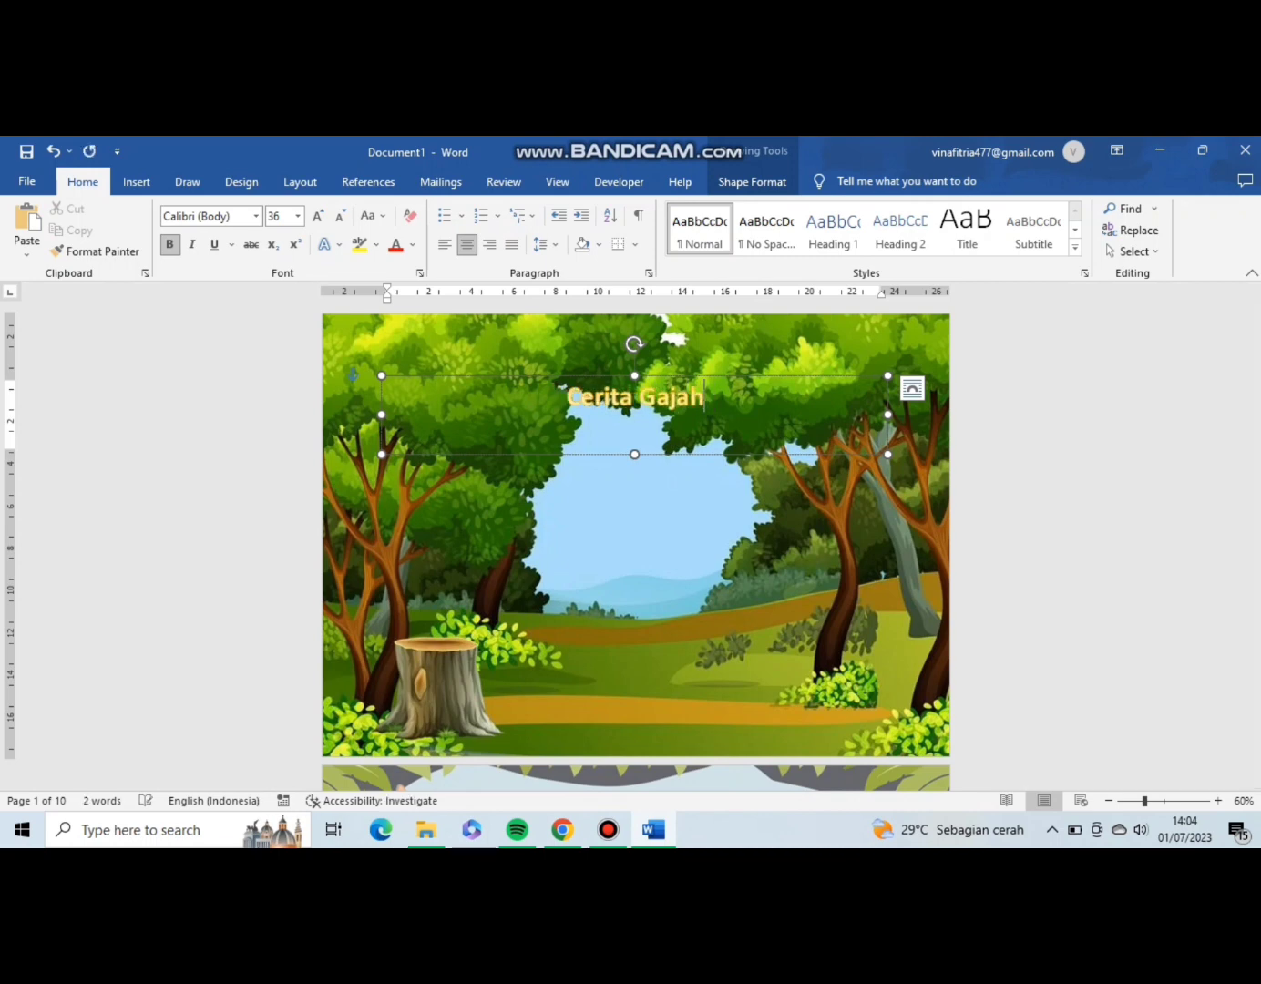
{"action": "type", "text": " dan Semut"}
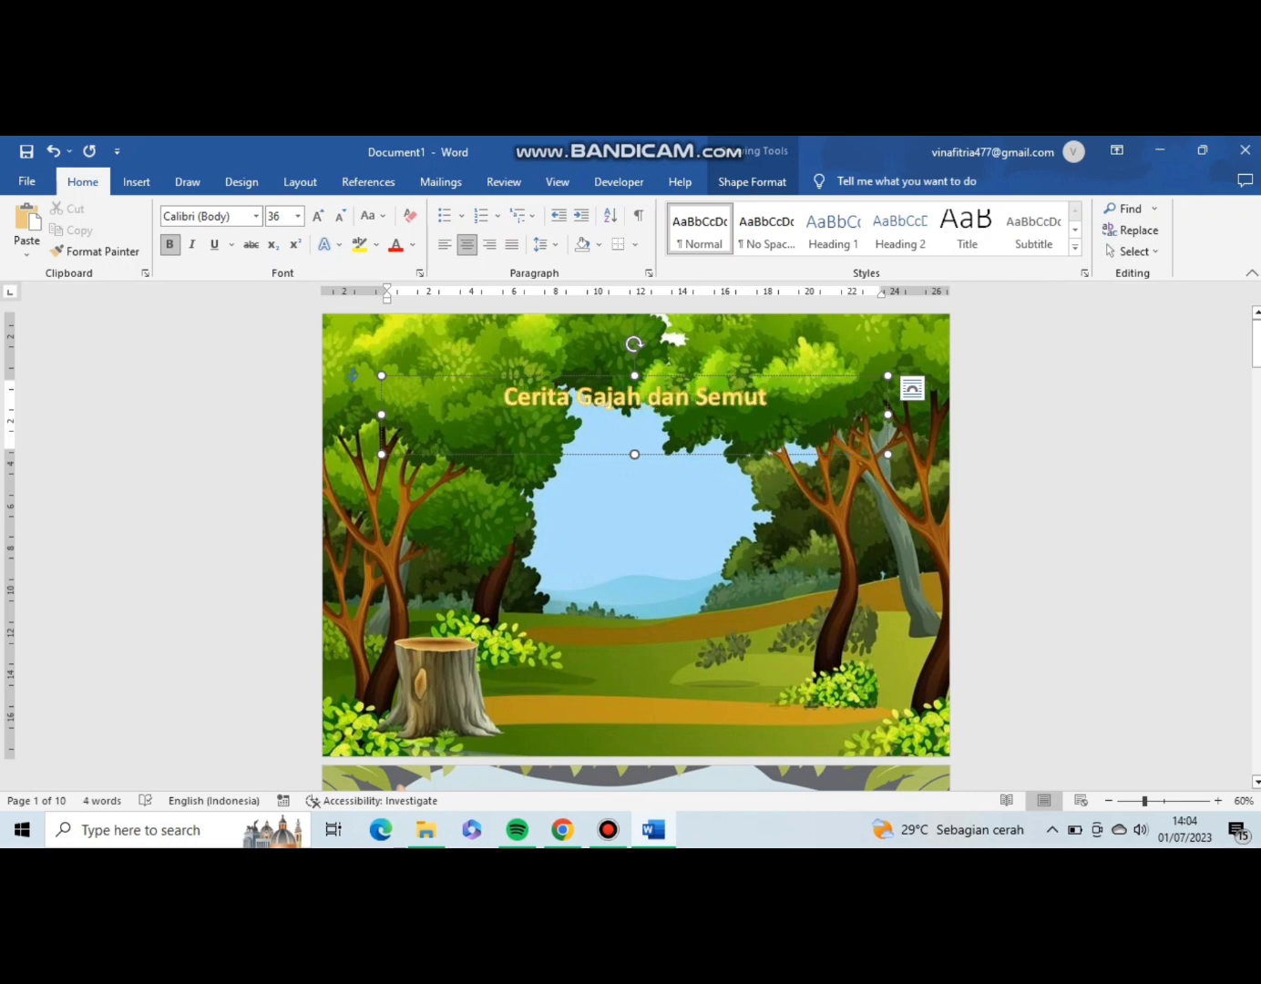
{"action": "key", "text": "Escape"}
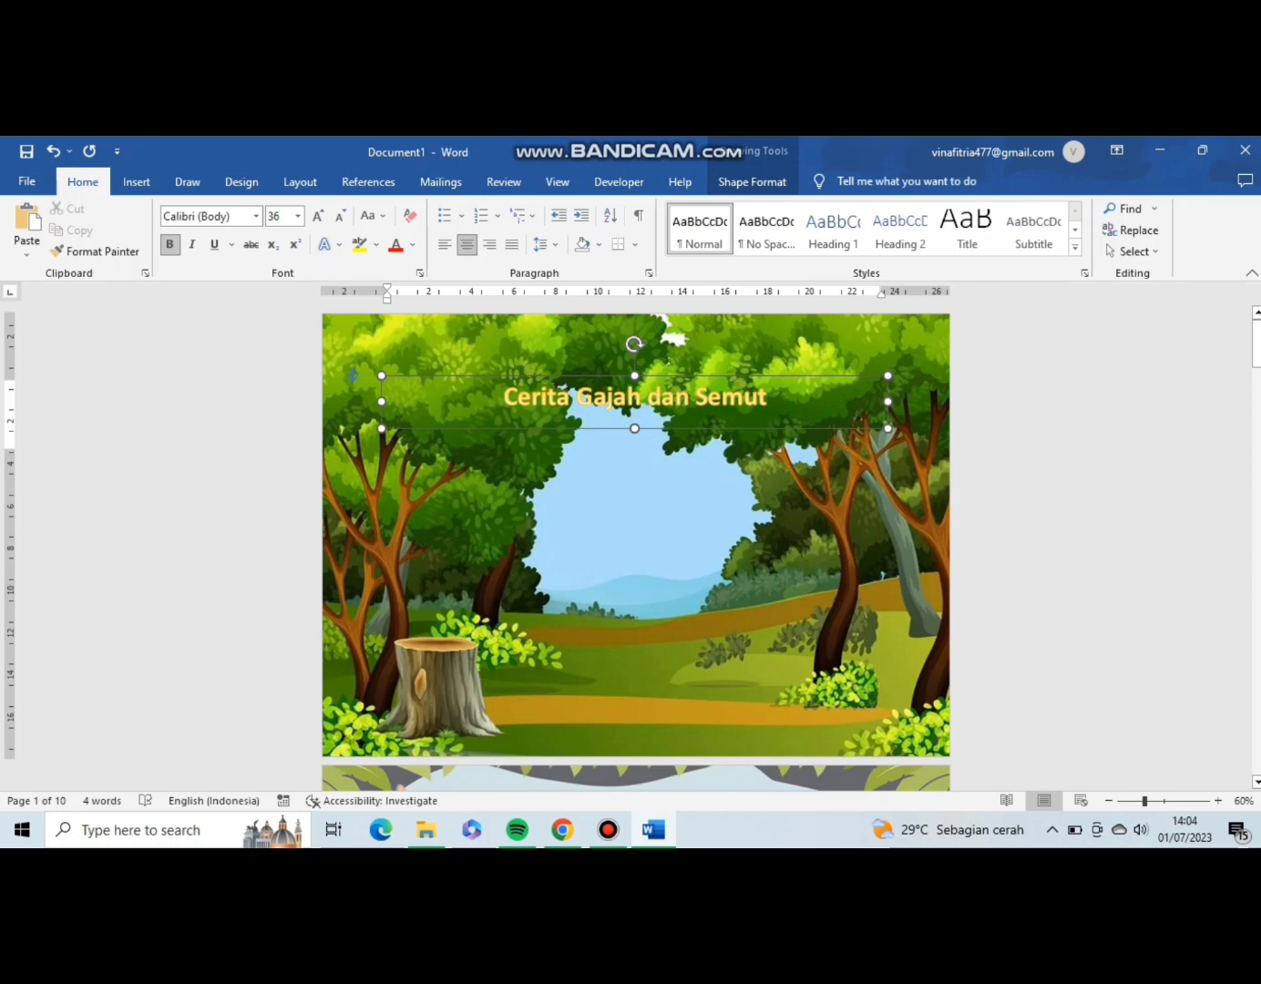
{"action": "mouse_move", "coordinate": [634, 427]}
{"action": "left_mouse_down"}
{"action": "mouse_move", "coordinate": [634, 477]}
{"action": "mouse_move", "coordinate": [635, 459]}
{"action": "left_mouse_up"}
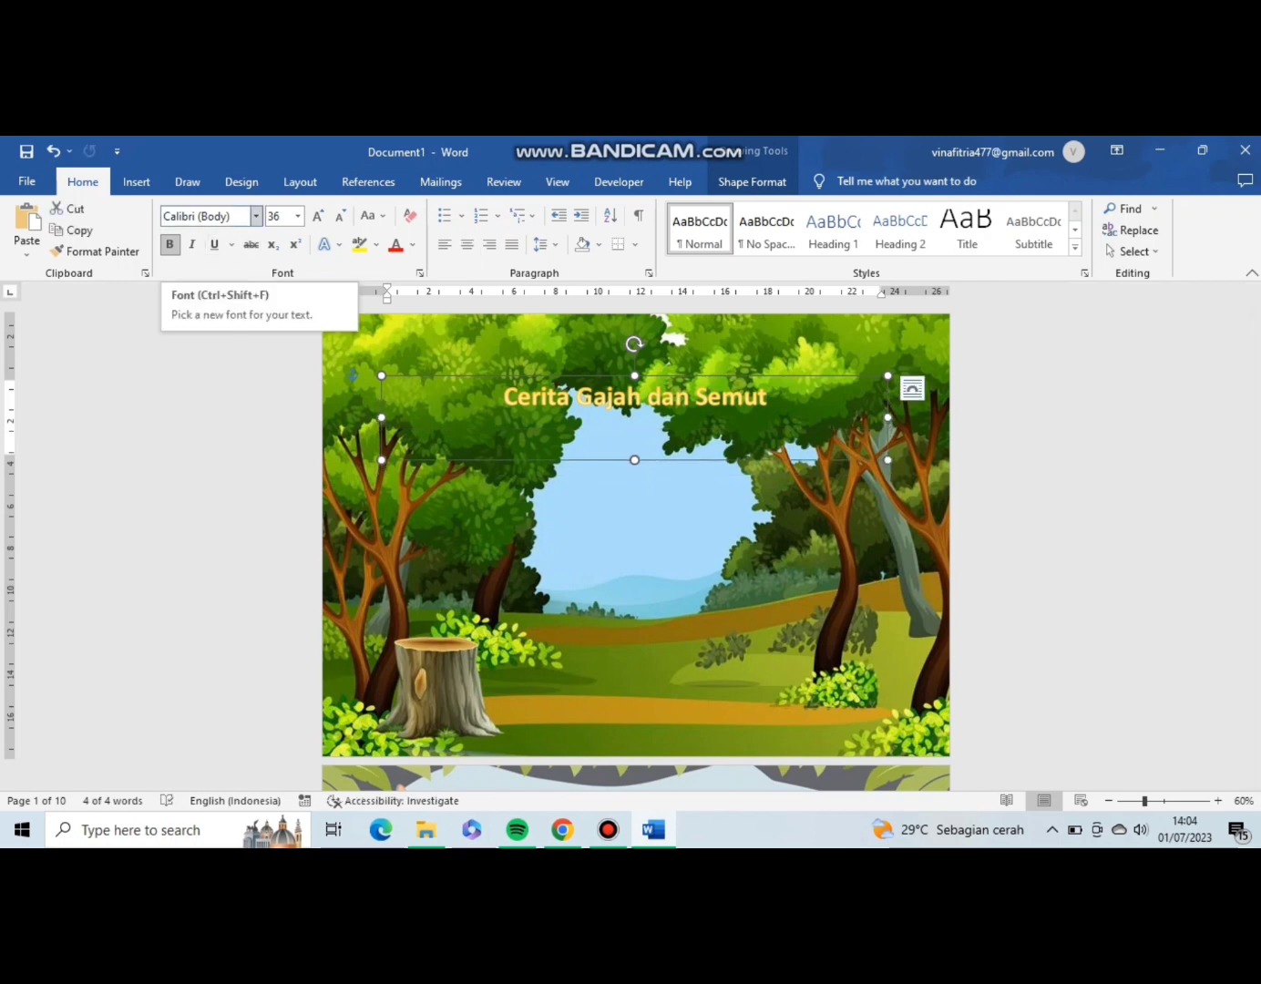
Set the cover title's font to Clarendon Blk BT and its size to 48.
{"action": "left_click", "coordinate": [209, 215]}
{"action": "left_click", "coordinate": [256, 216]}
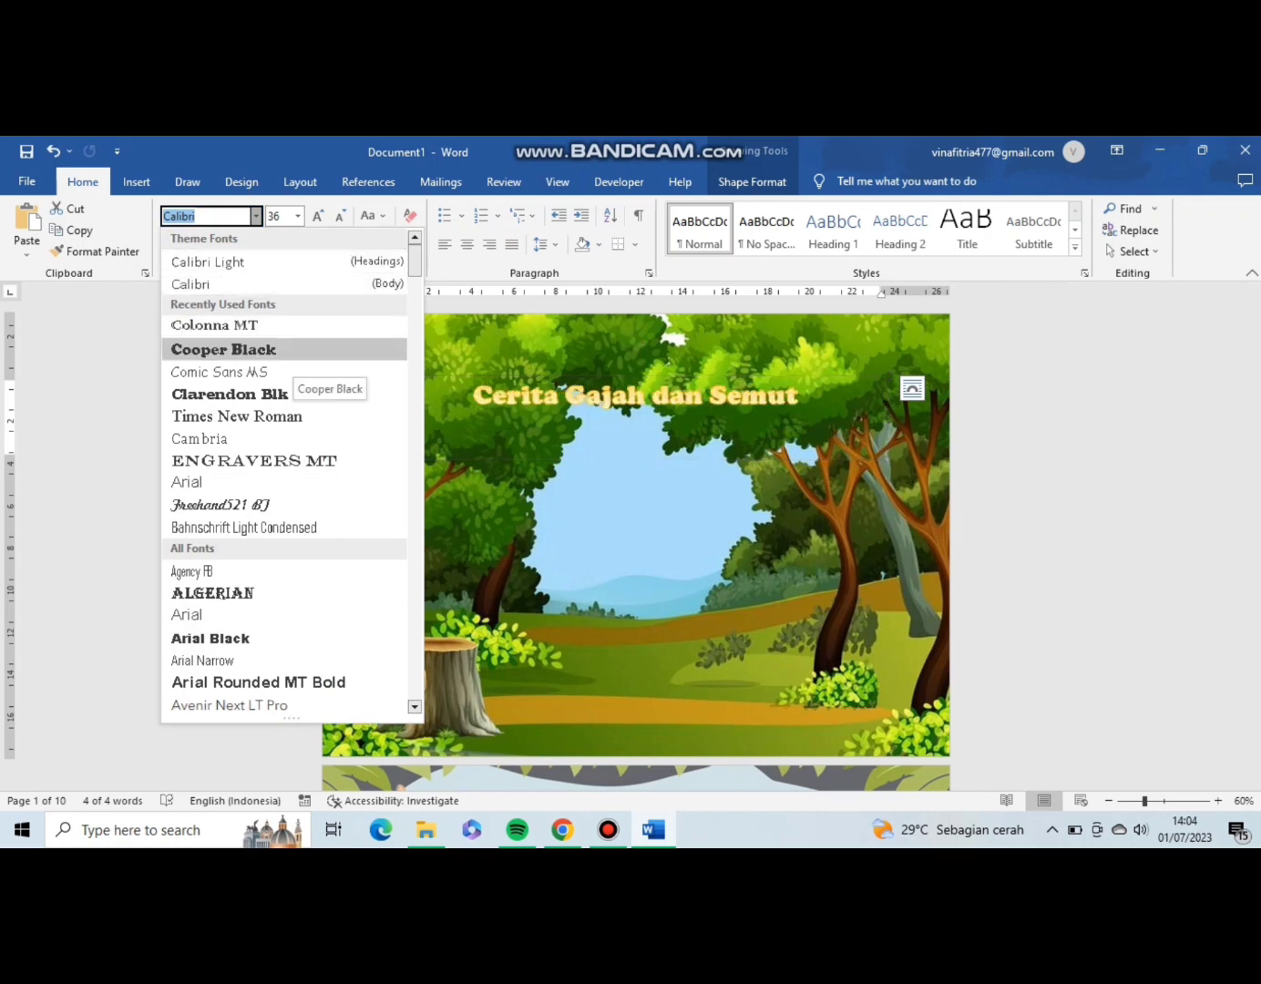
{"action": "left_click", "coordinate": [229, 394]}
{"action": "left_click", "coordinate": [317, 216]}
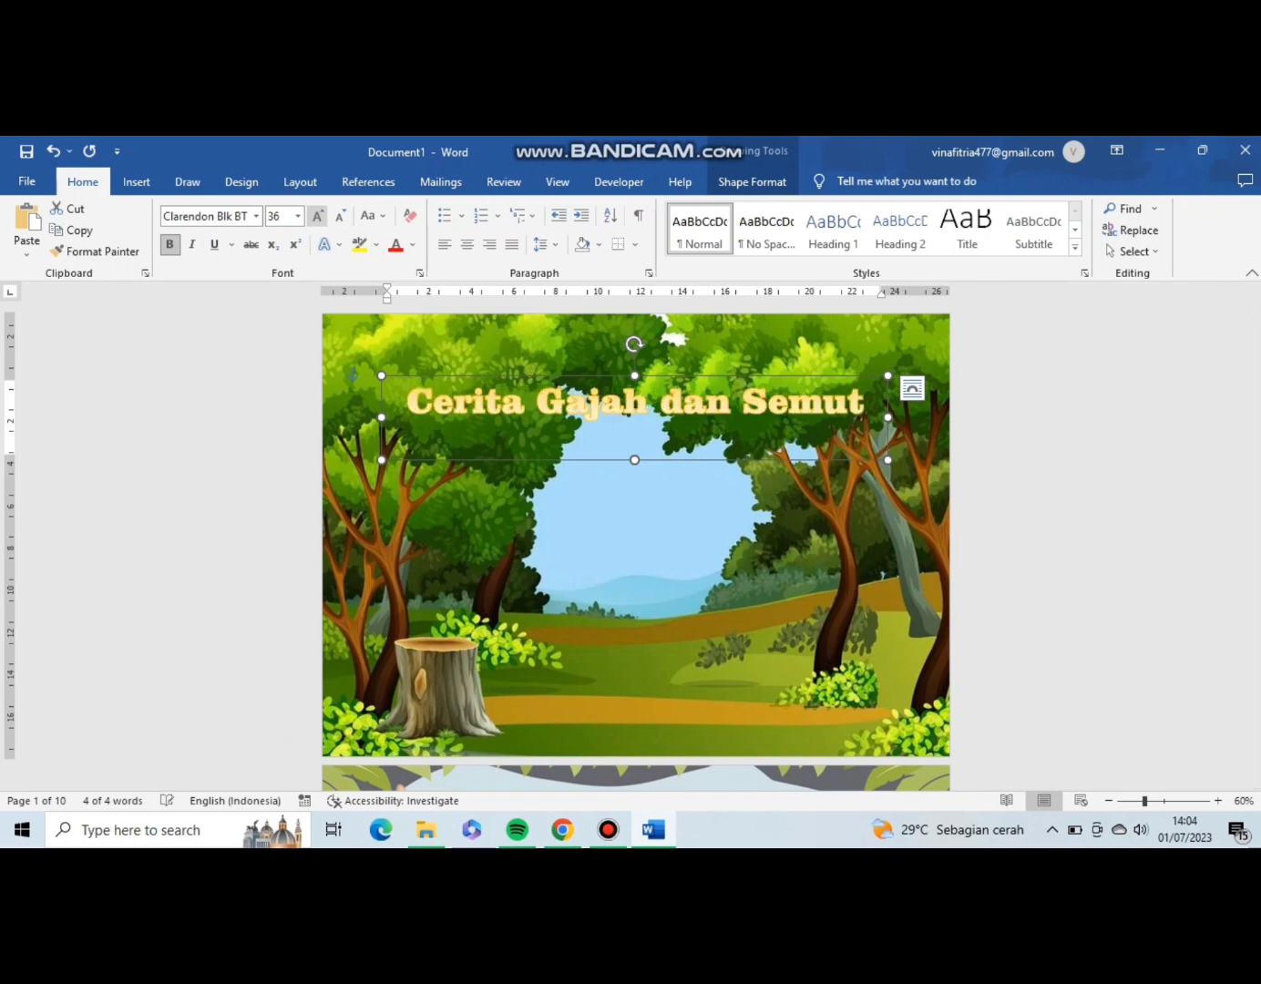
{"action": "left_click", "coordinate": [317, 216]}
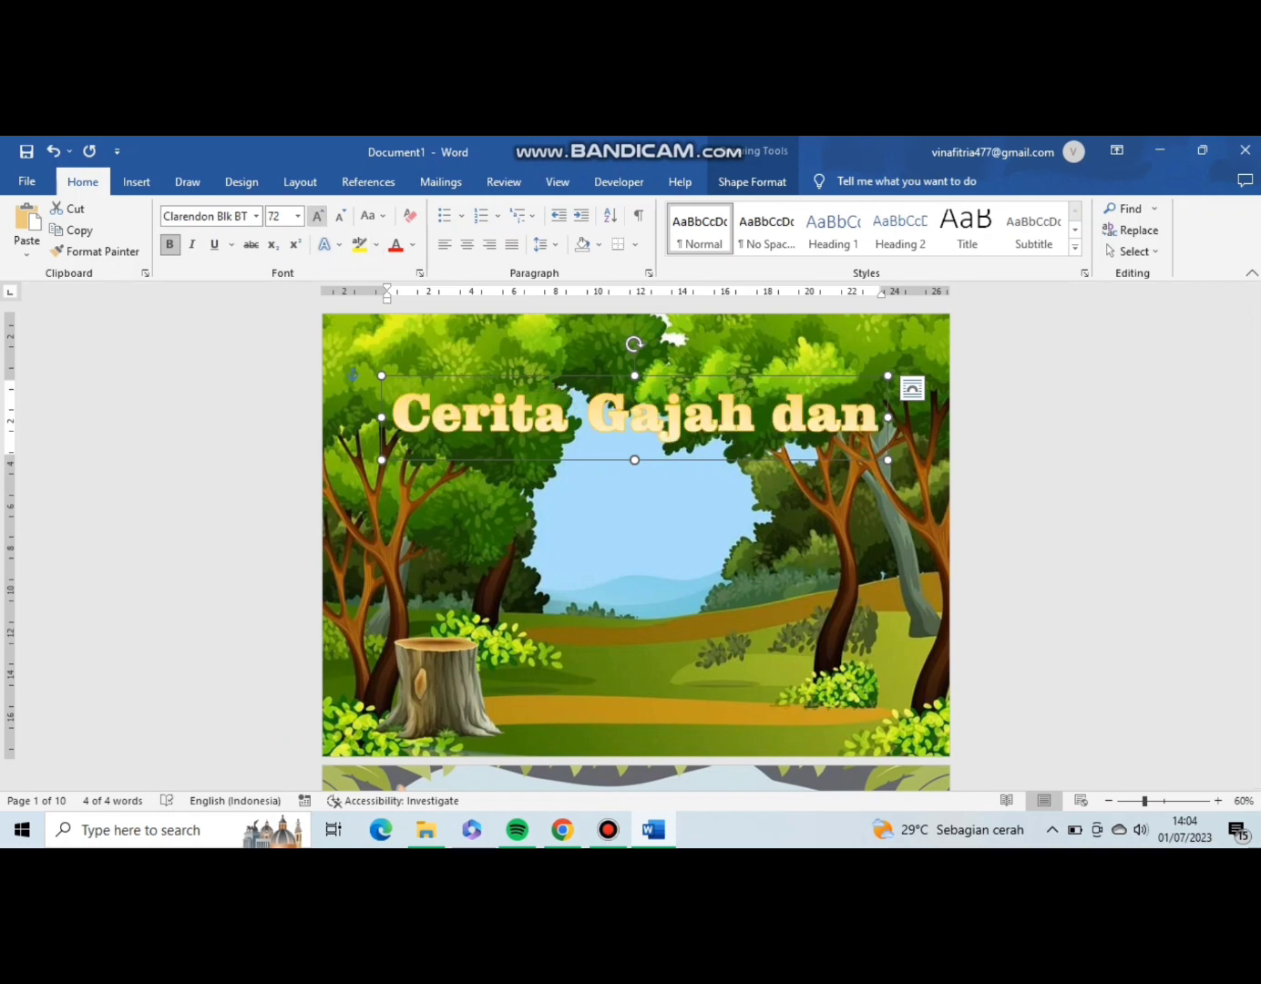
{"action": "left_click", "coordinate": [340, 215]}
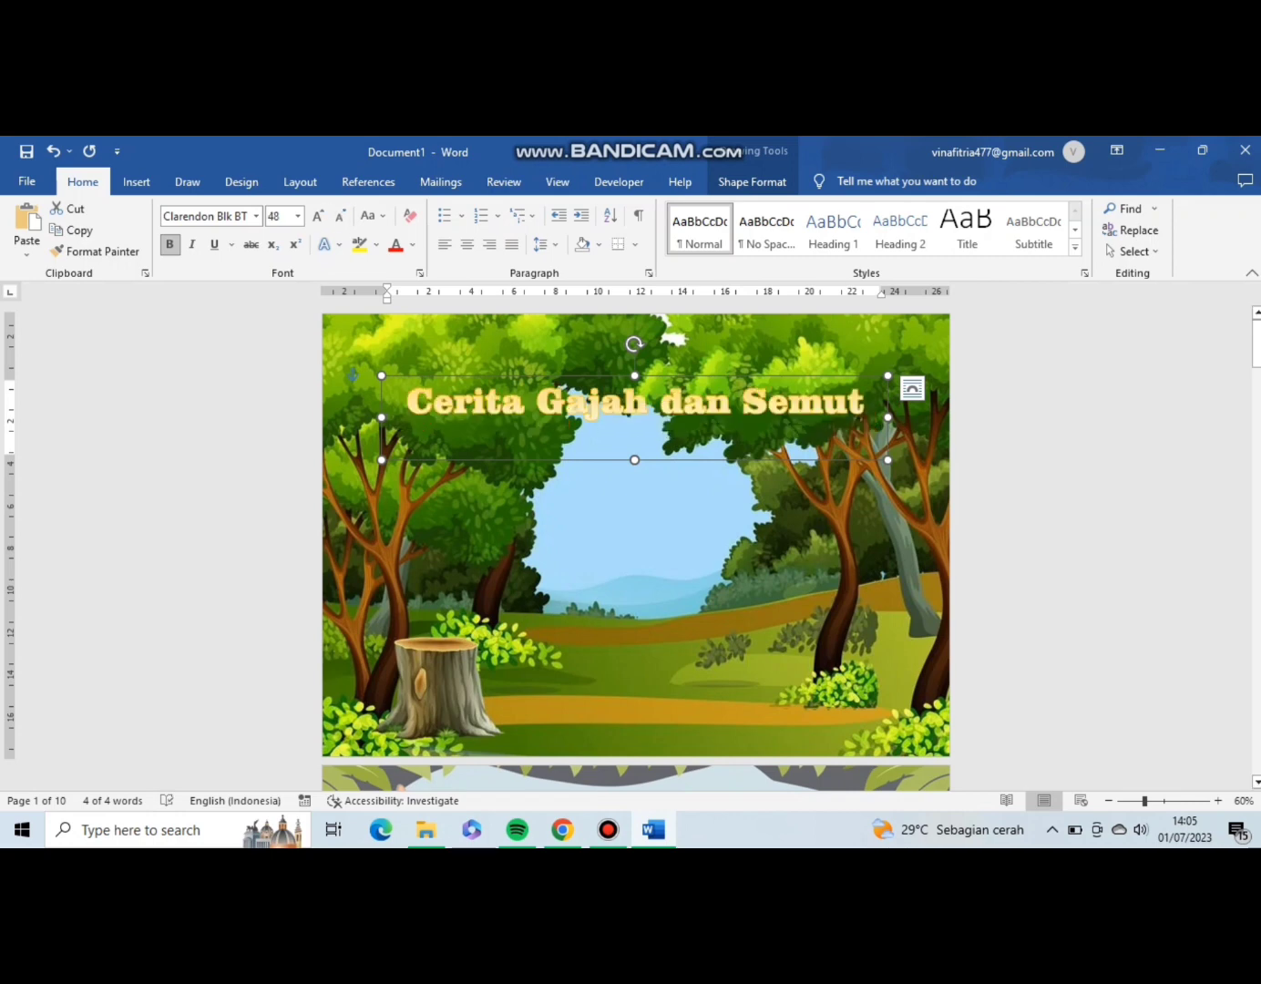
Give the cover title's WordArt text a Yellow fill and a Light Green outline.
{"action": "left_click", "coordinate": [752, 182]}
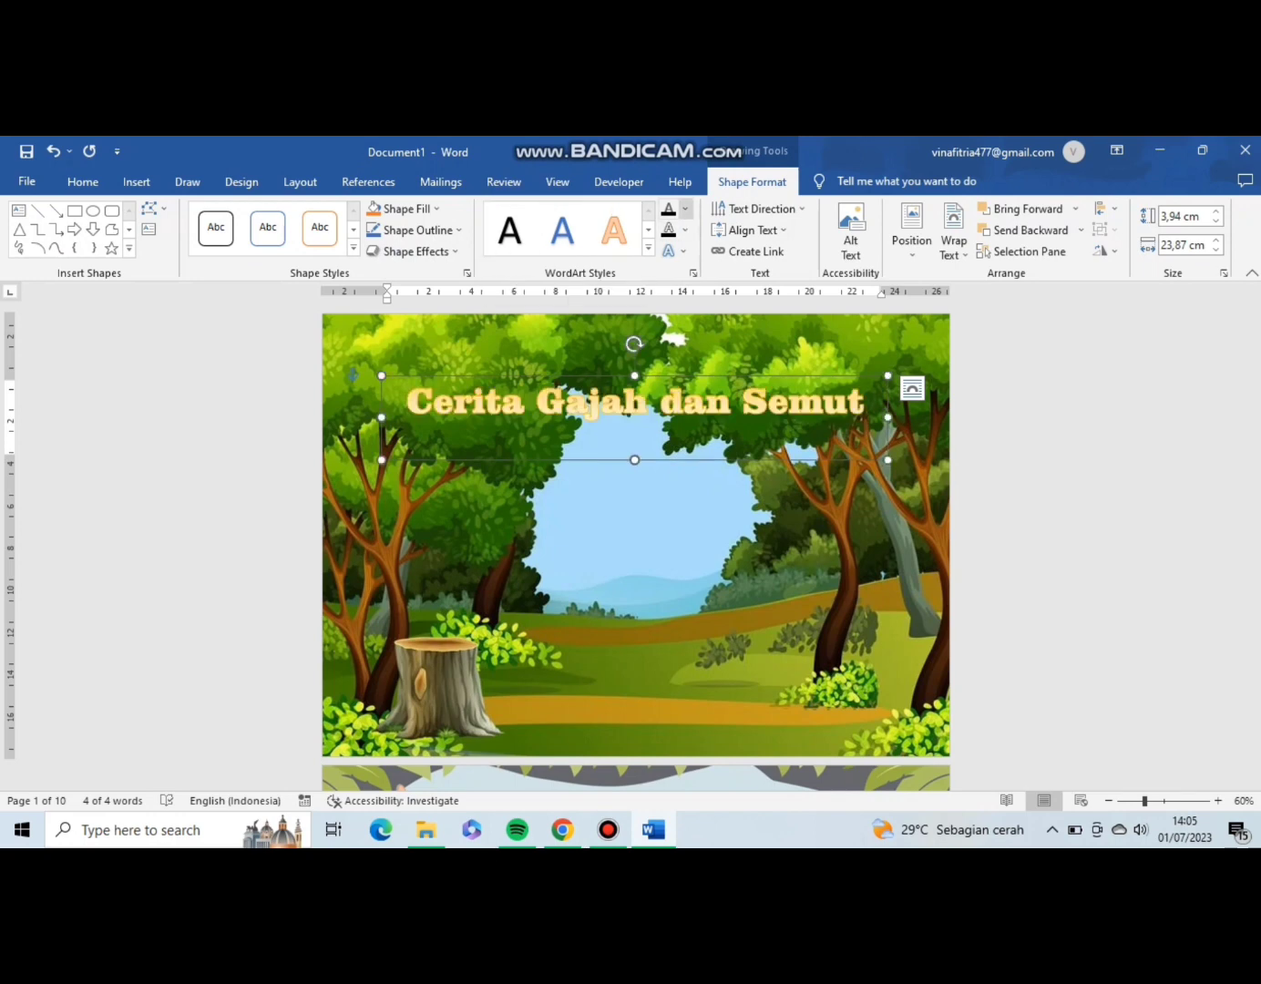
{"action": "left_click", "coordinate": [685, 208]}
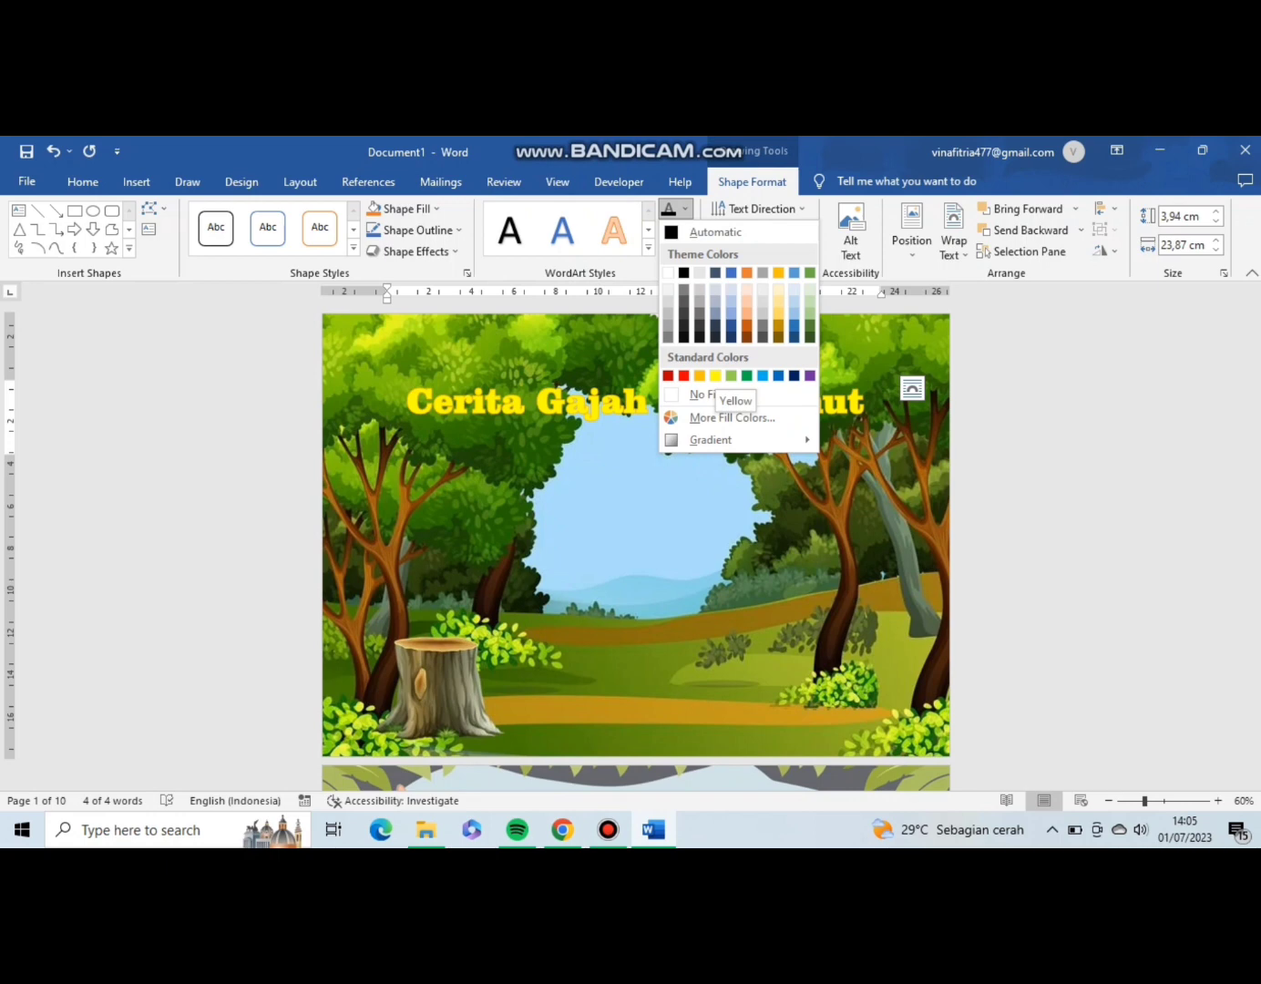
{"action": "left_click", "coordinate": [716, 376]}
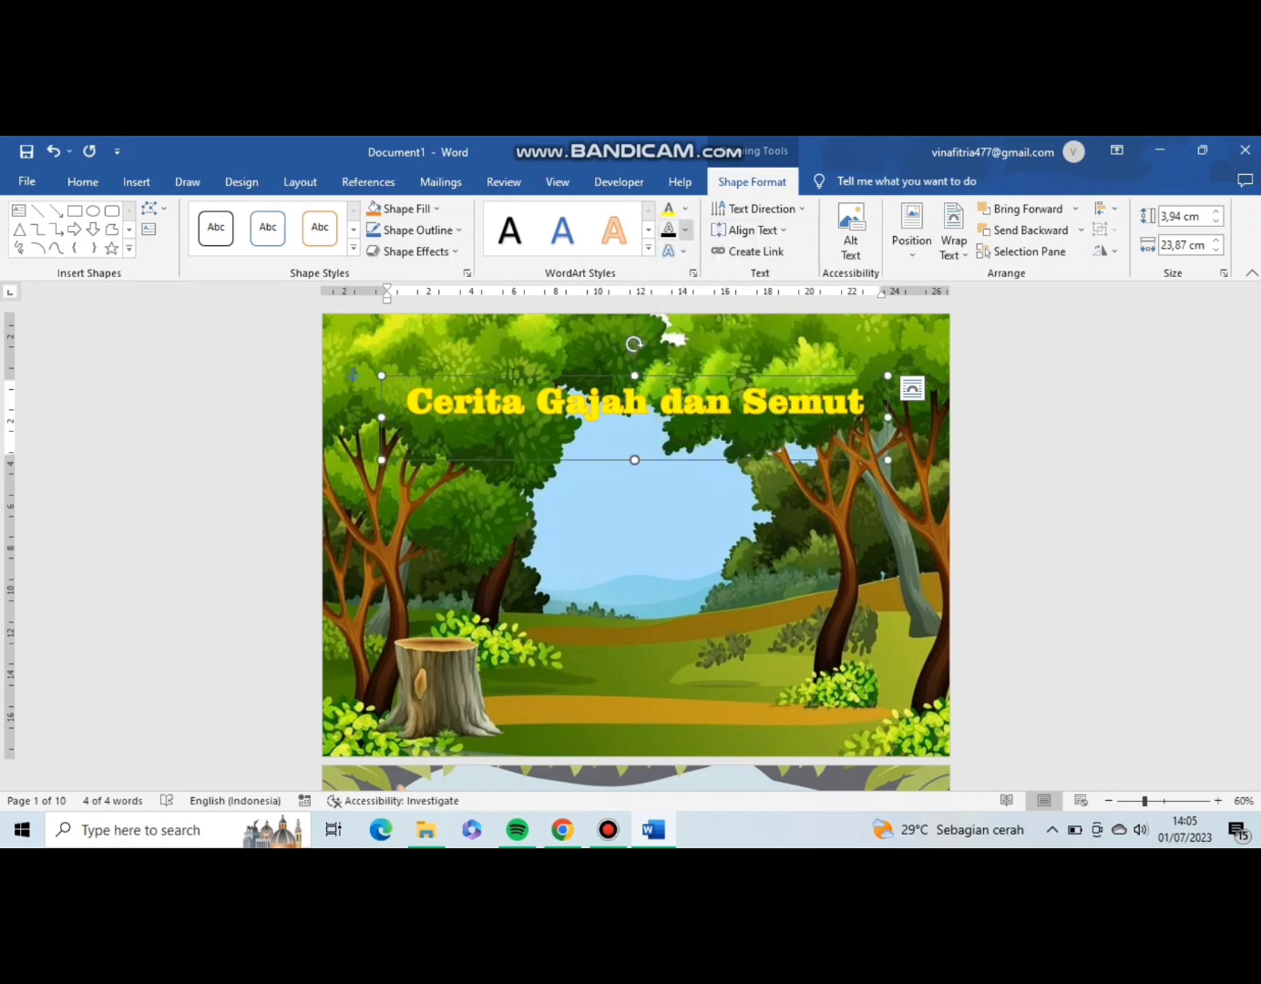
{"action": "left_click", "coordinate": [685, 230]}
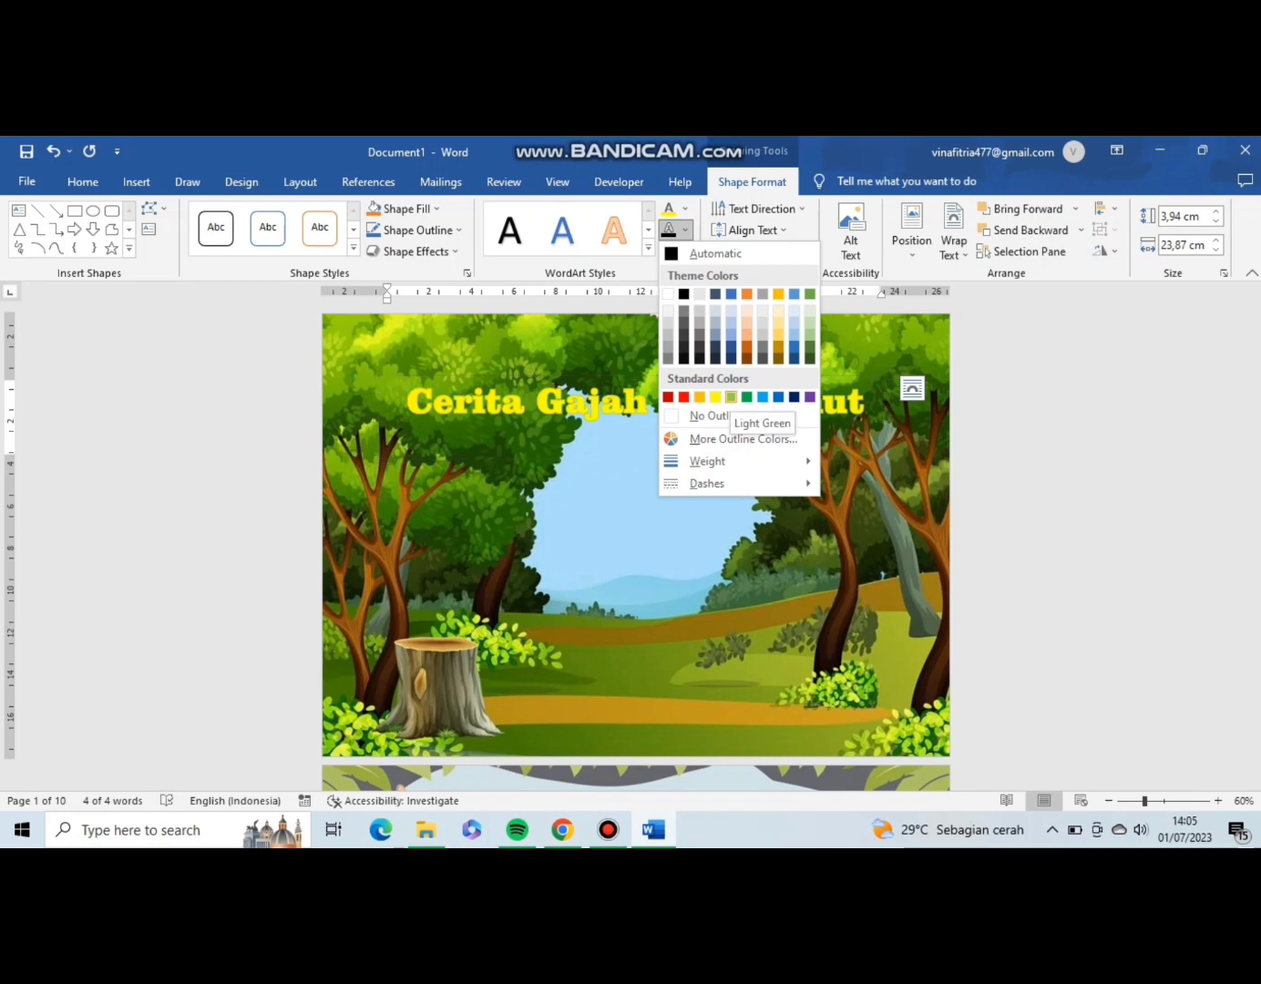
{"action": "left_click", "coordinate": [731, 395]}
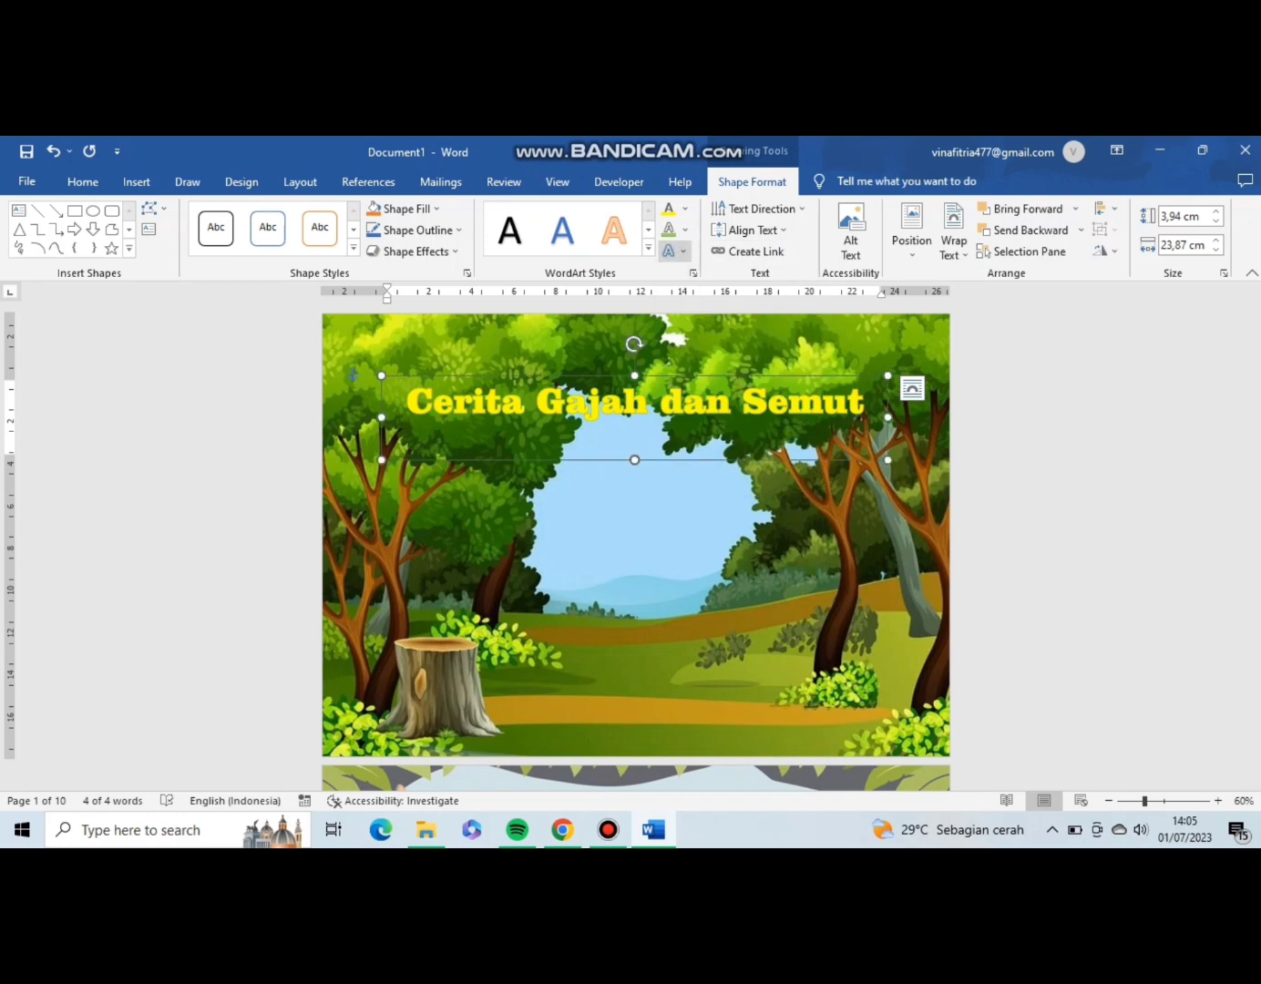
Apply the outer shadow that falls directly below the letters to the cover title.
{"action": "left_click", "coordinate": [675, 250]}
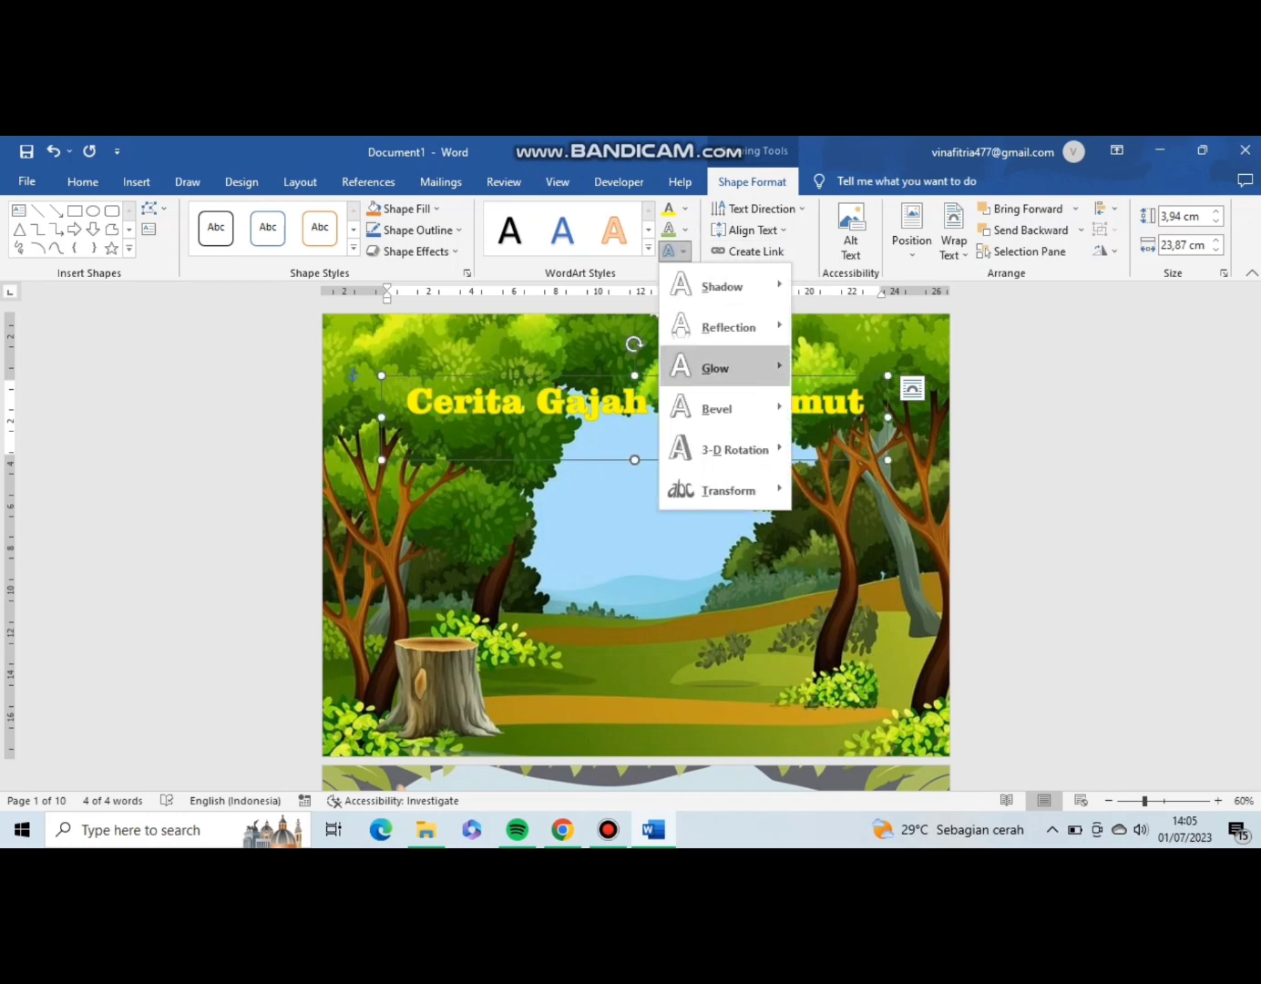
{"action": "mouse_move", "coordinate": [715, 368]}
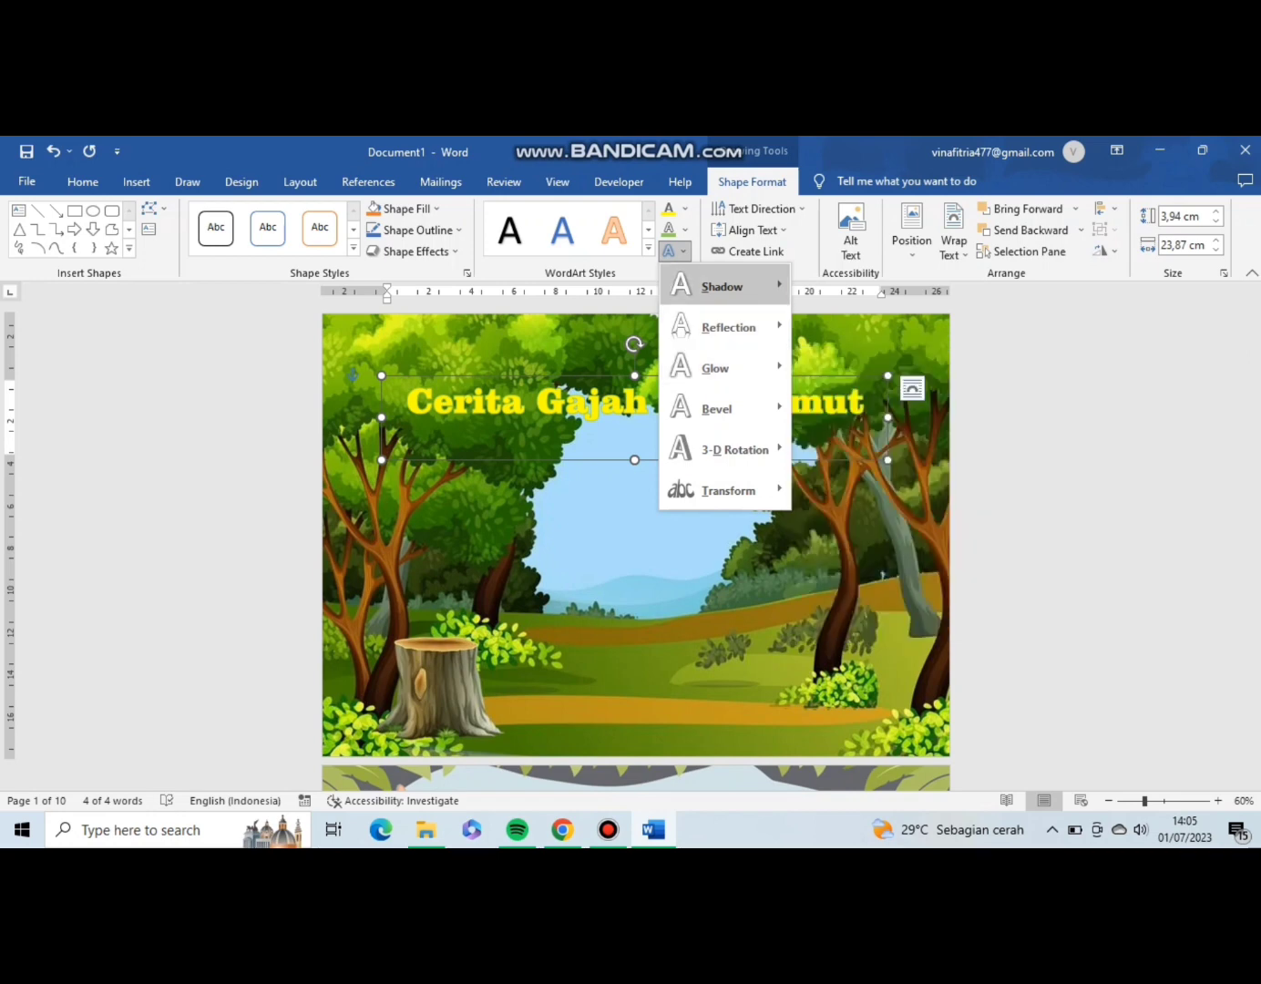
{"action": "mouse_move", "coordinate": [720, 285]}
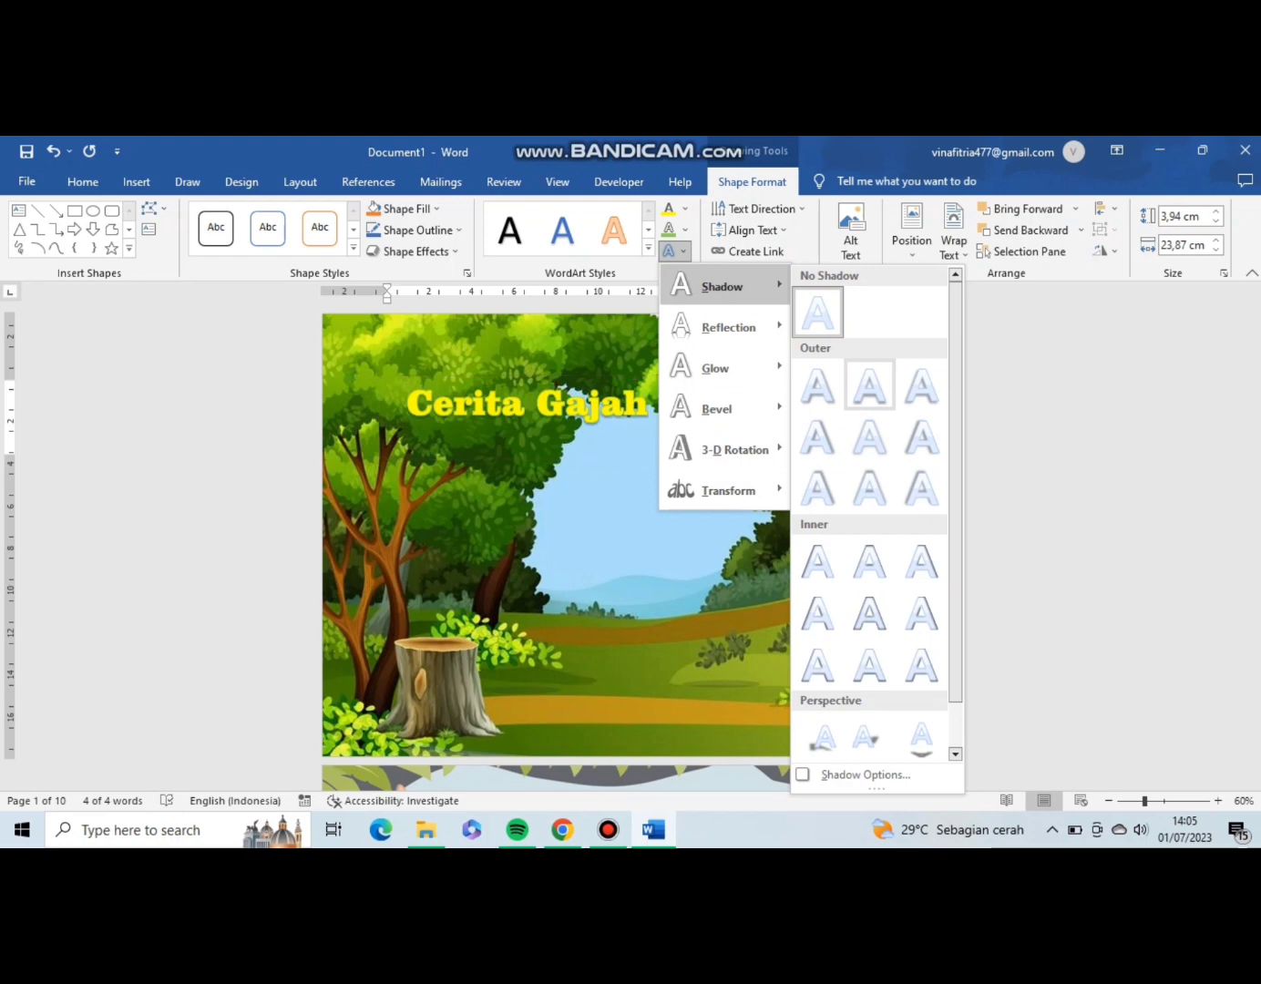
{"action": "left_click", "coordinate": [869, 386]}
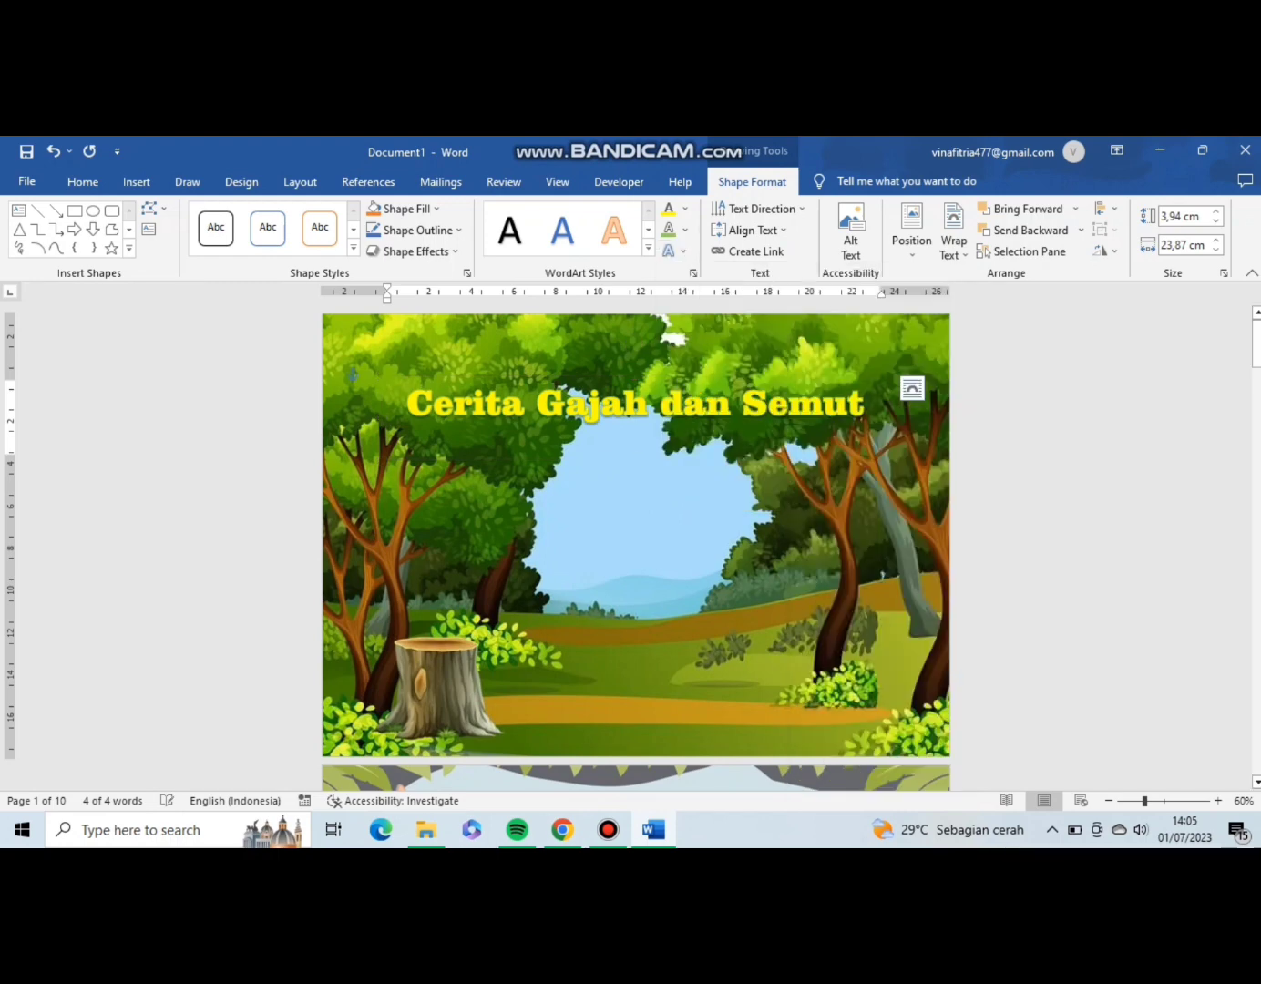
Add the 18 point Blue, Accent color 5 glow to the cover title and deselect its text box.
{"action": "left_click", "coordinate": [674, 250]}
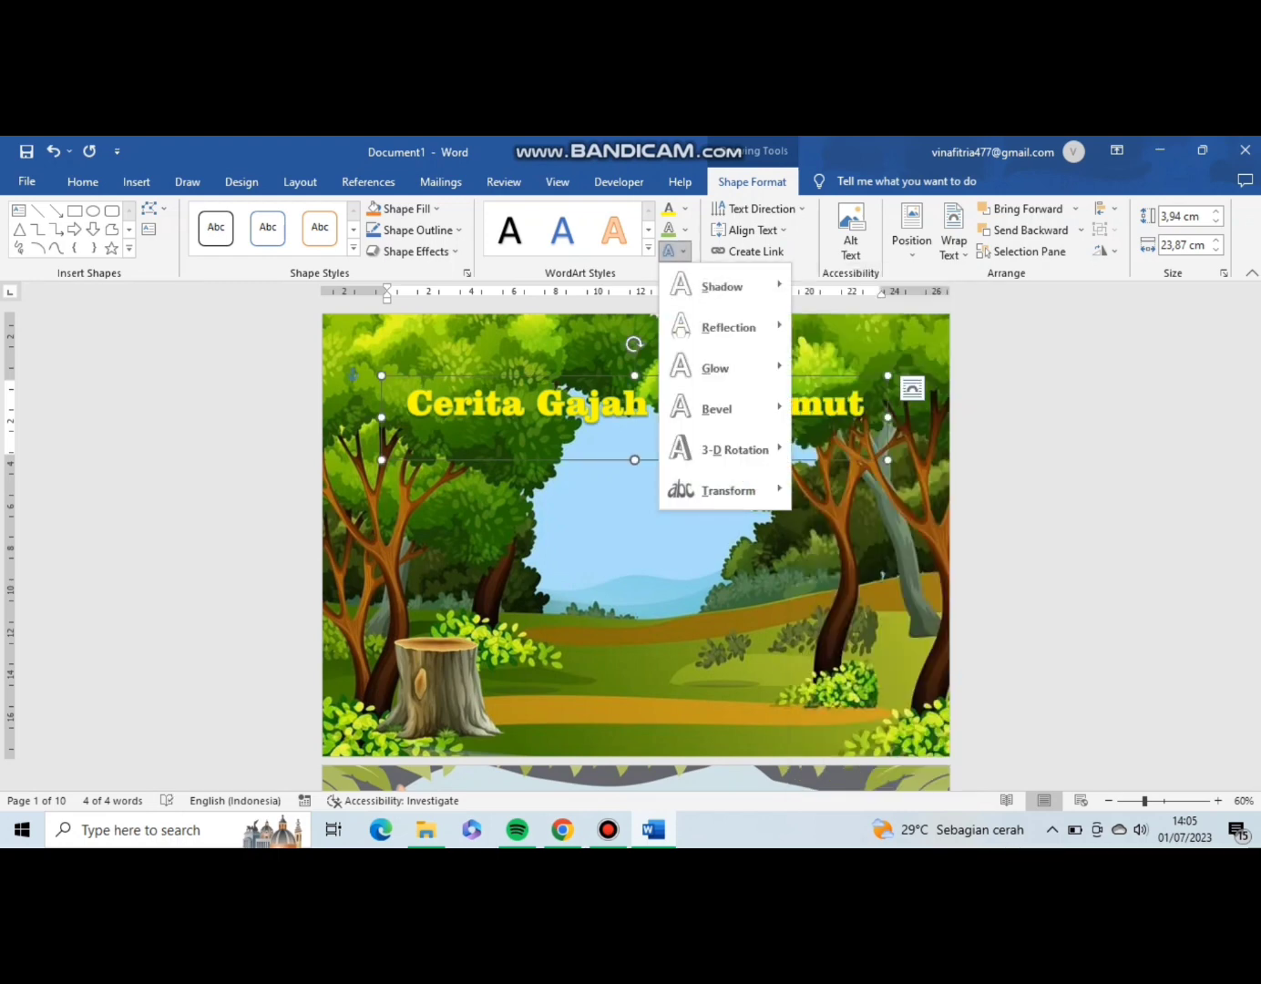
{"action": "mouse_move", "coordinate": [716, 408]}
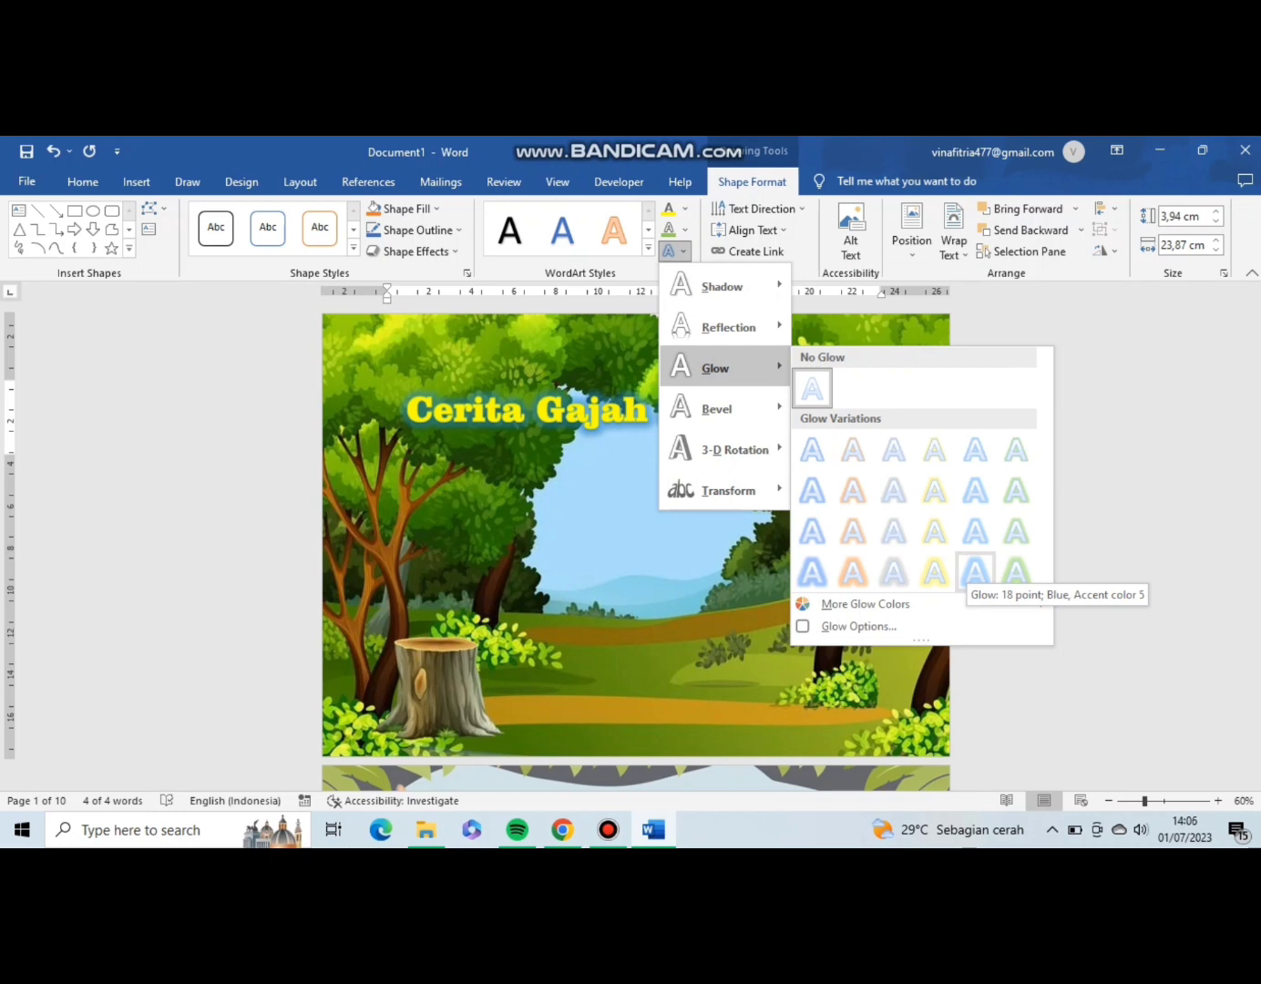
{"action": "left_click", "coordinate": [976, 572]}
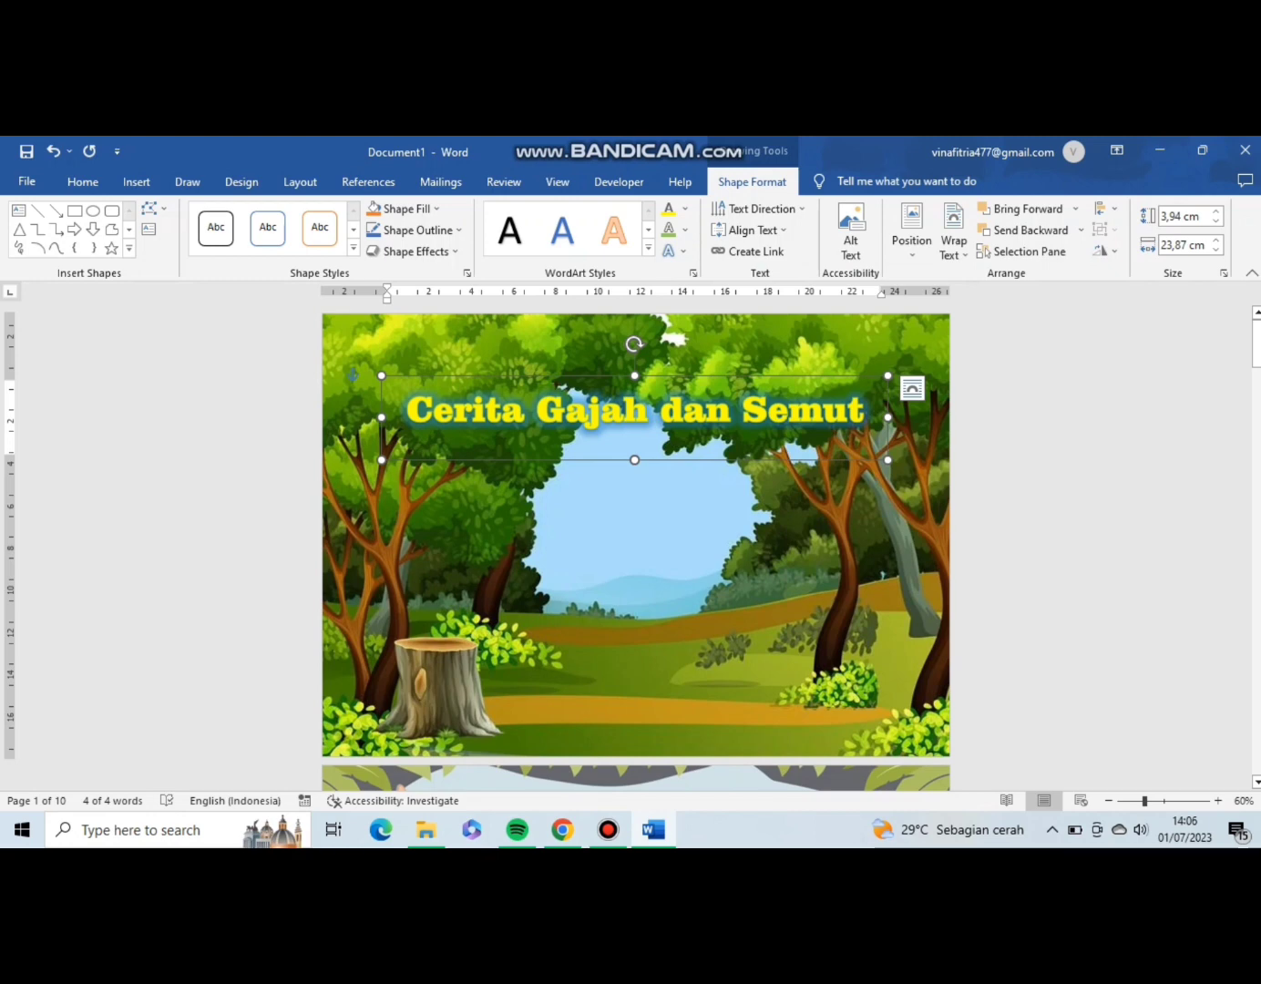
{"action": "mouse_move", "coordinate": [661, 375]}
{"action": "left_mouse_down"}
{"action": "mouse_move", "coordinate": [675, 377]}
{"action": "mouse_move", "coordinate": [642, 378]}
{"action": "mouse_move", "coordinate": [661, 375]}
{"action": "left_mouse_up"}
{"action": "left_click", "coordinate": [636, 547]}
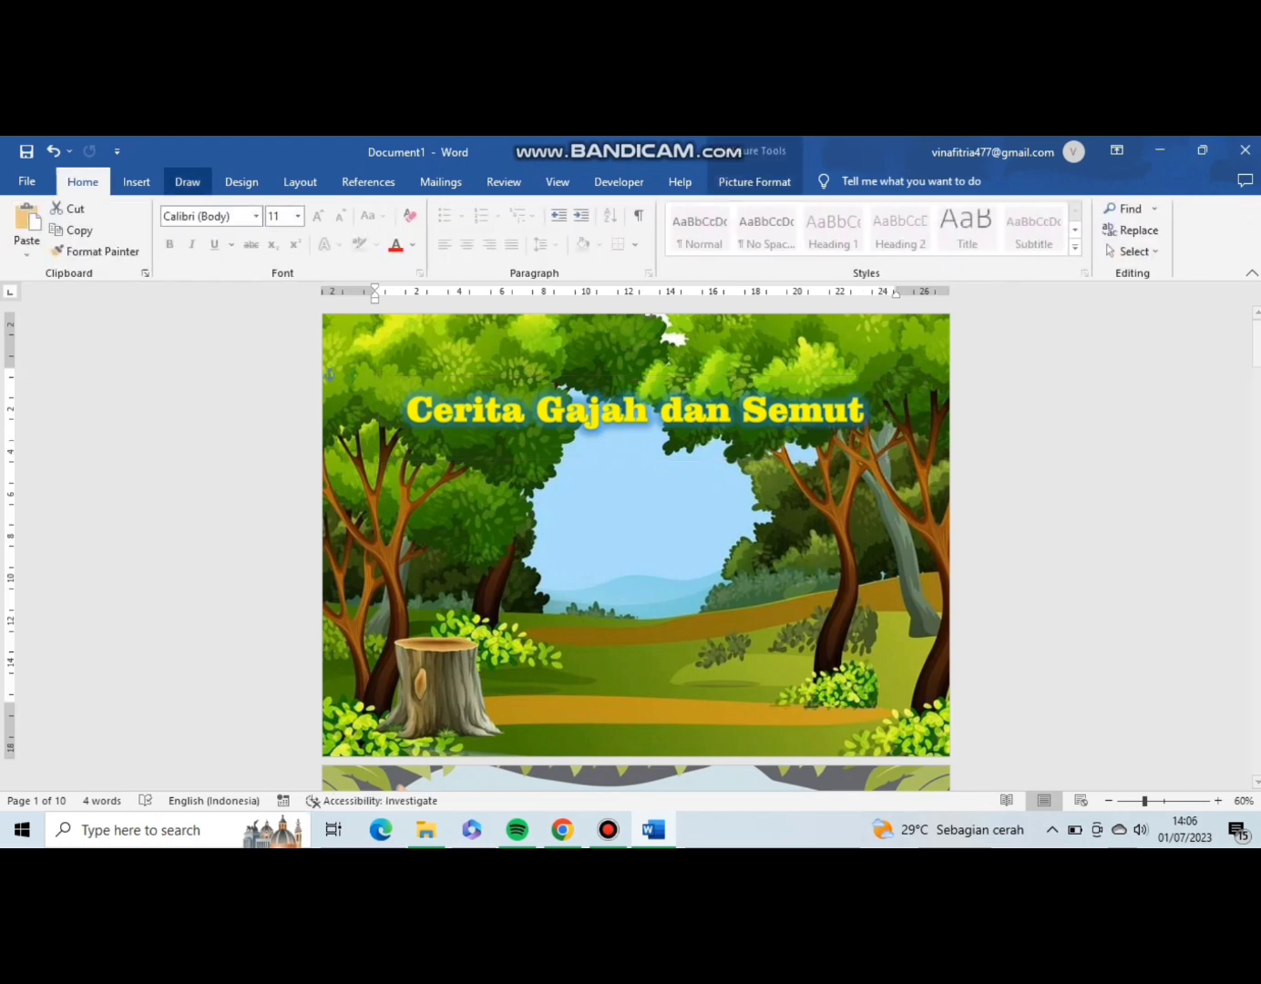
Insert the elephant picture from the device's IT folder on the first page and shrink it to about 11.98 cm high by 10.3 cm wide.
{"action": "left_click", "coordinate": [137, 181]}
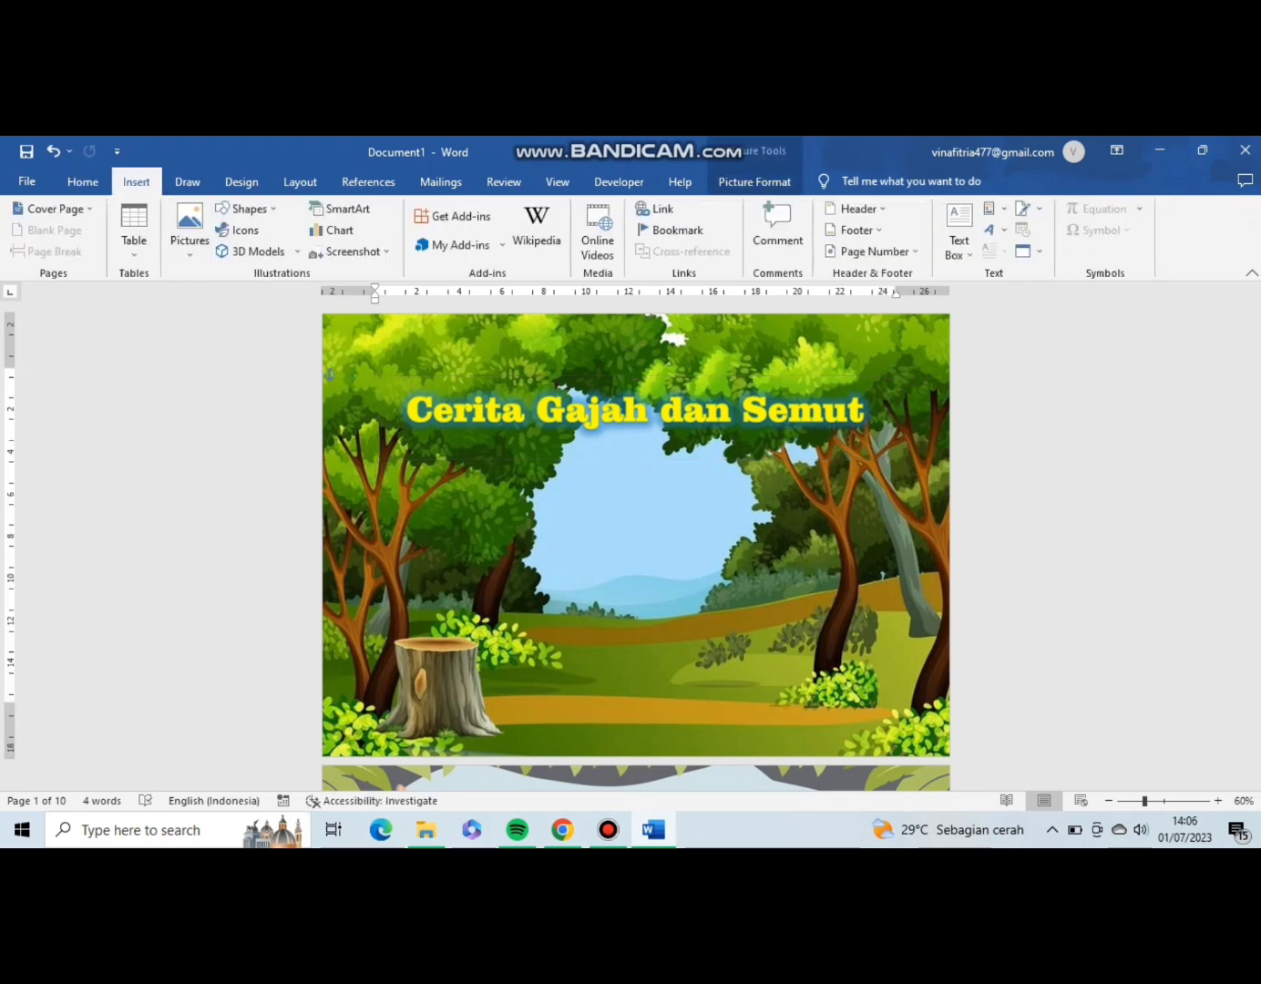
{"action": "left_click", "coordinate": [189, 233]}
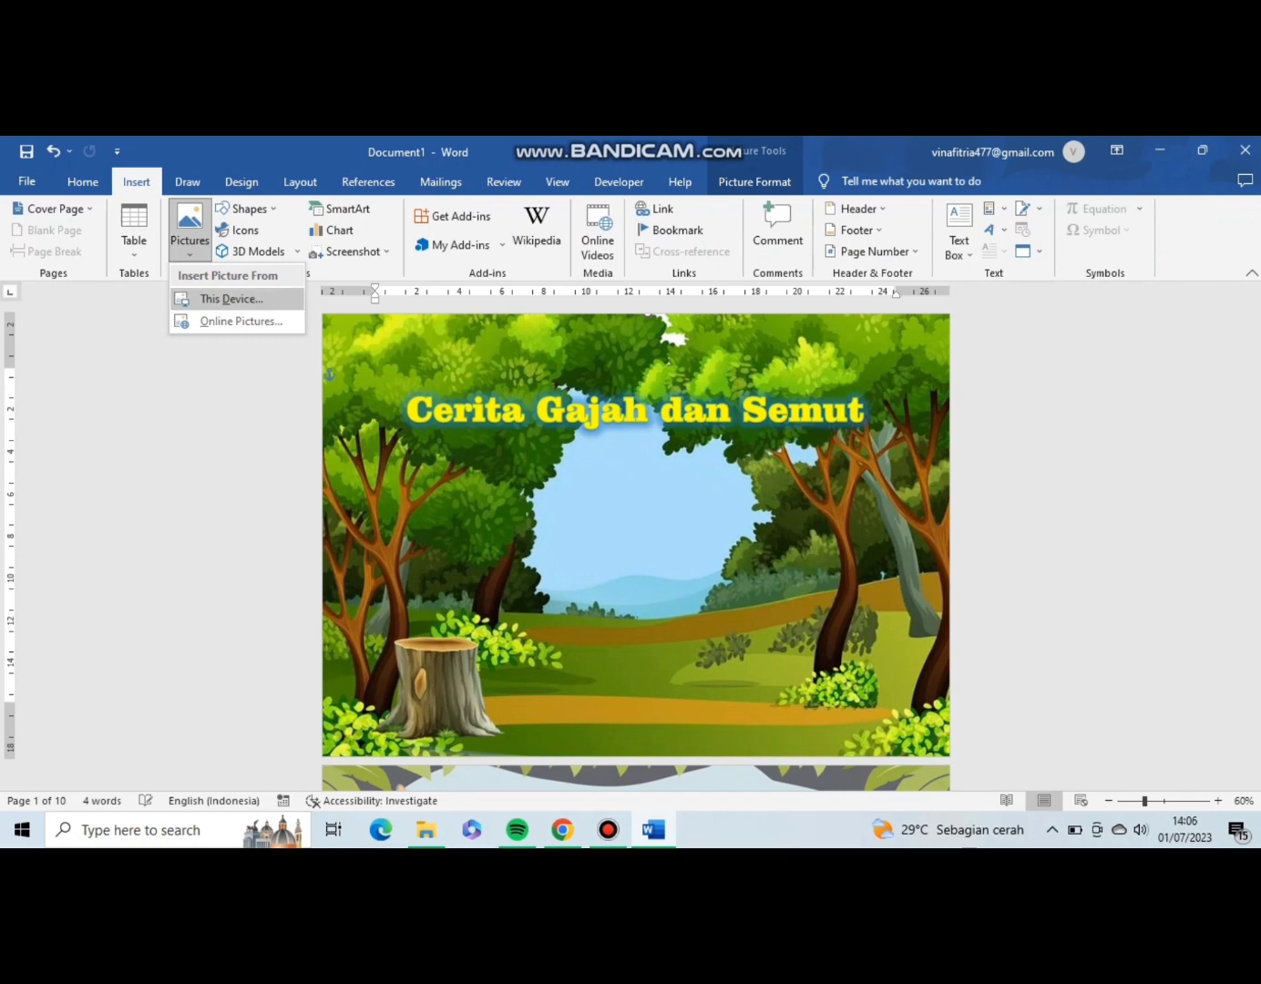
{"action": "left_click", "coordinate": [231, 299]}
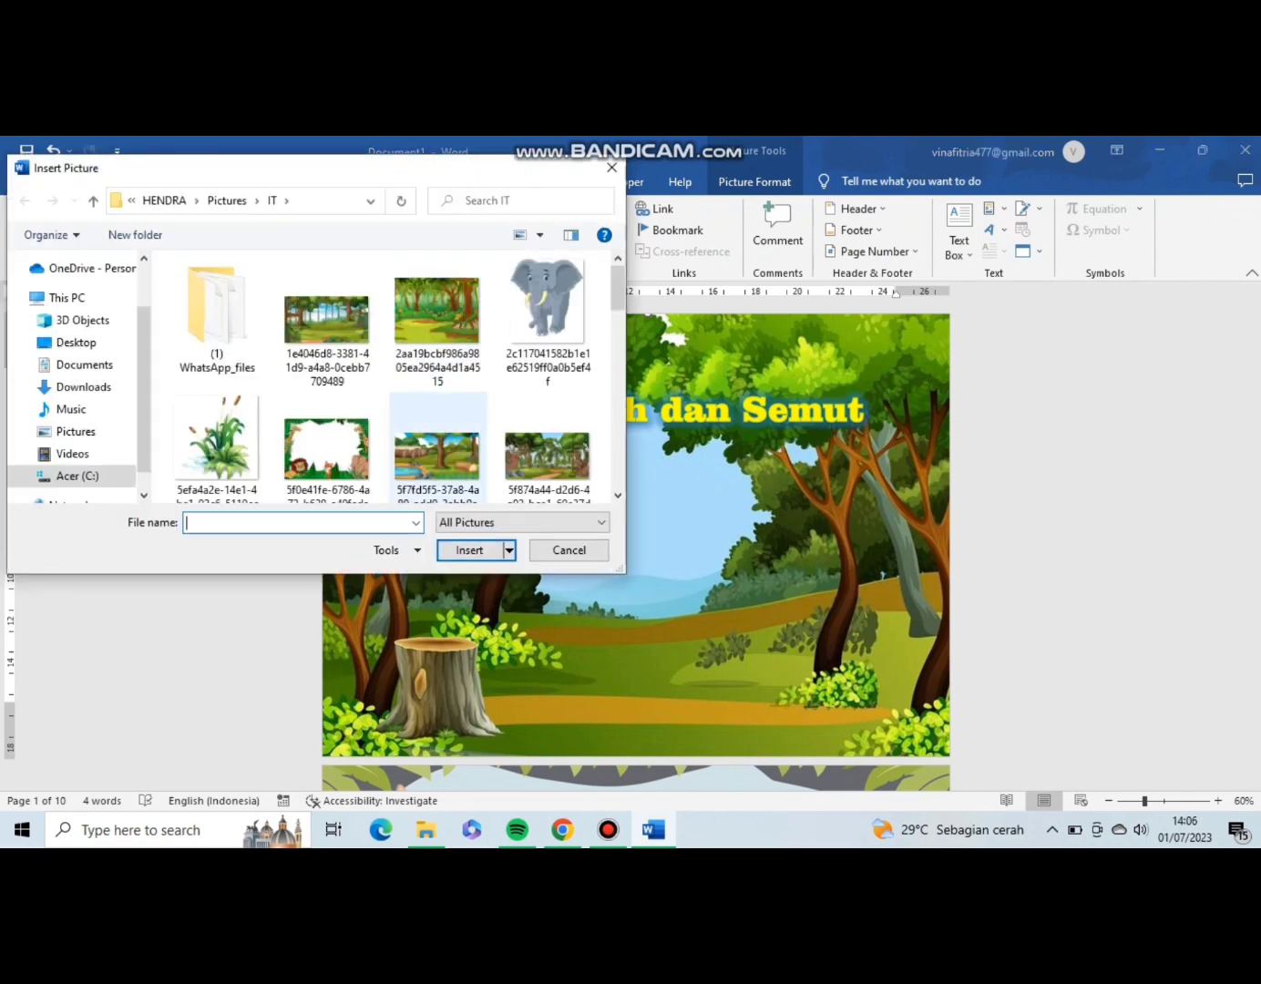
{"action": "double_click", "coordinate": [542, 365]}
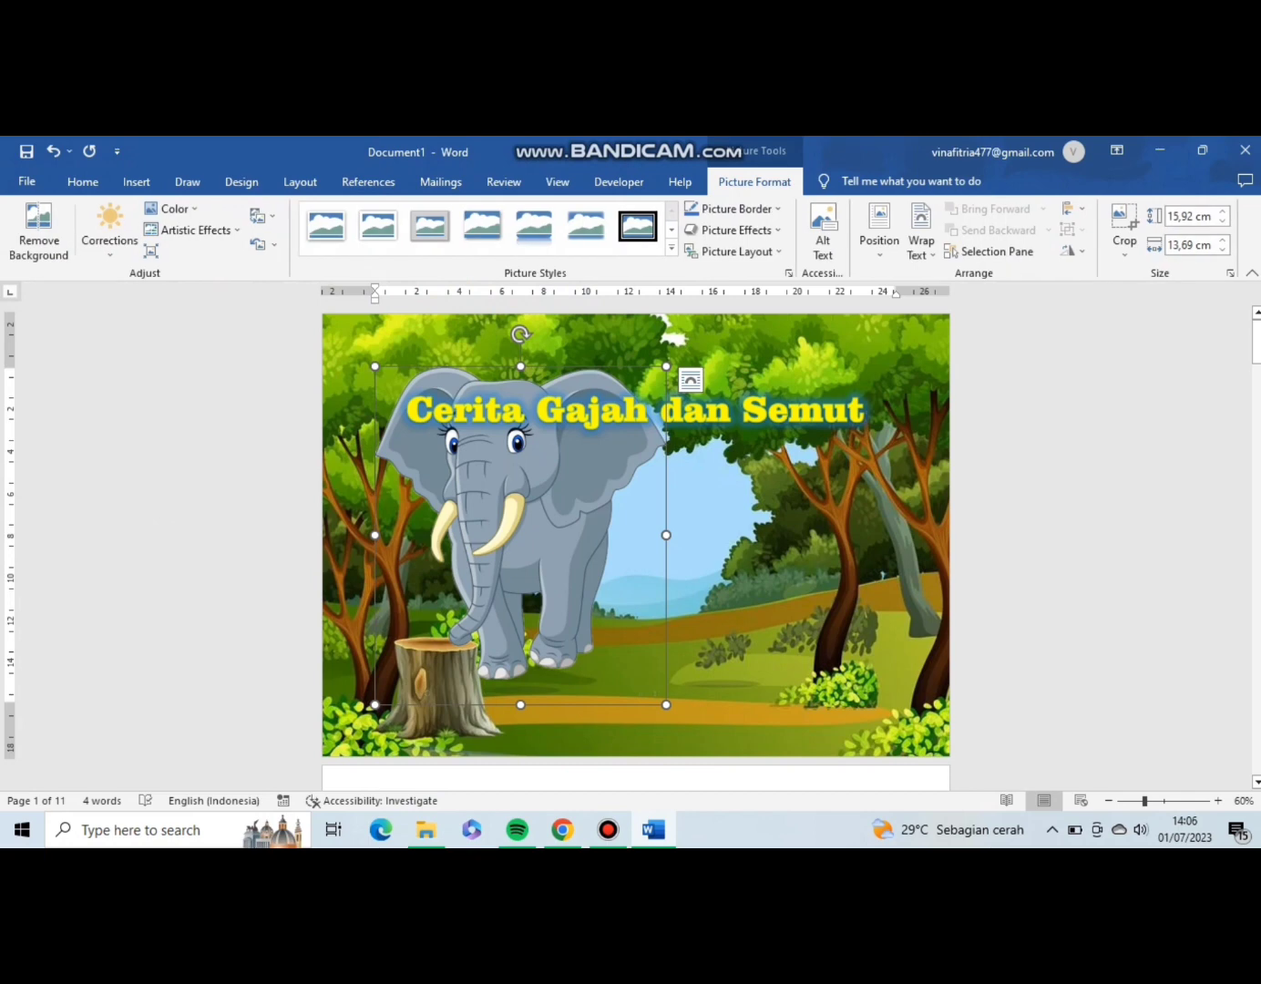
{"action": "left_click_drag", "start_coordinate": [666, 706], "coordinate": [594, 622]}
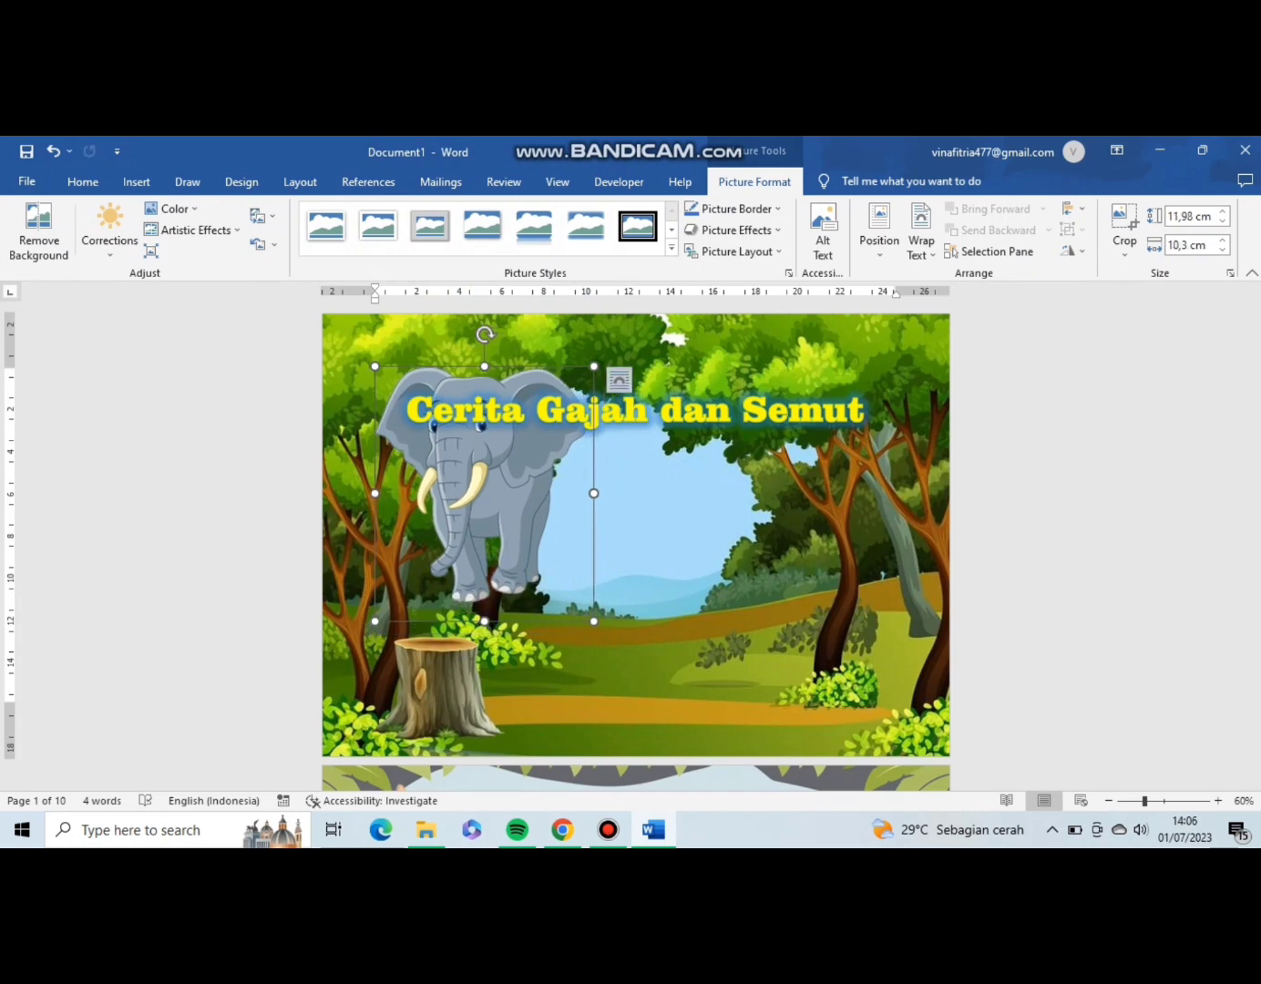
Set the elephant picture's text wrapping to Behind Text and move it to the middle of the forest clearing below the cover title.
{"action": "left_click", "coordinate": [619, 378]}
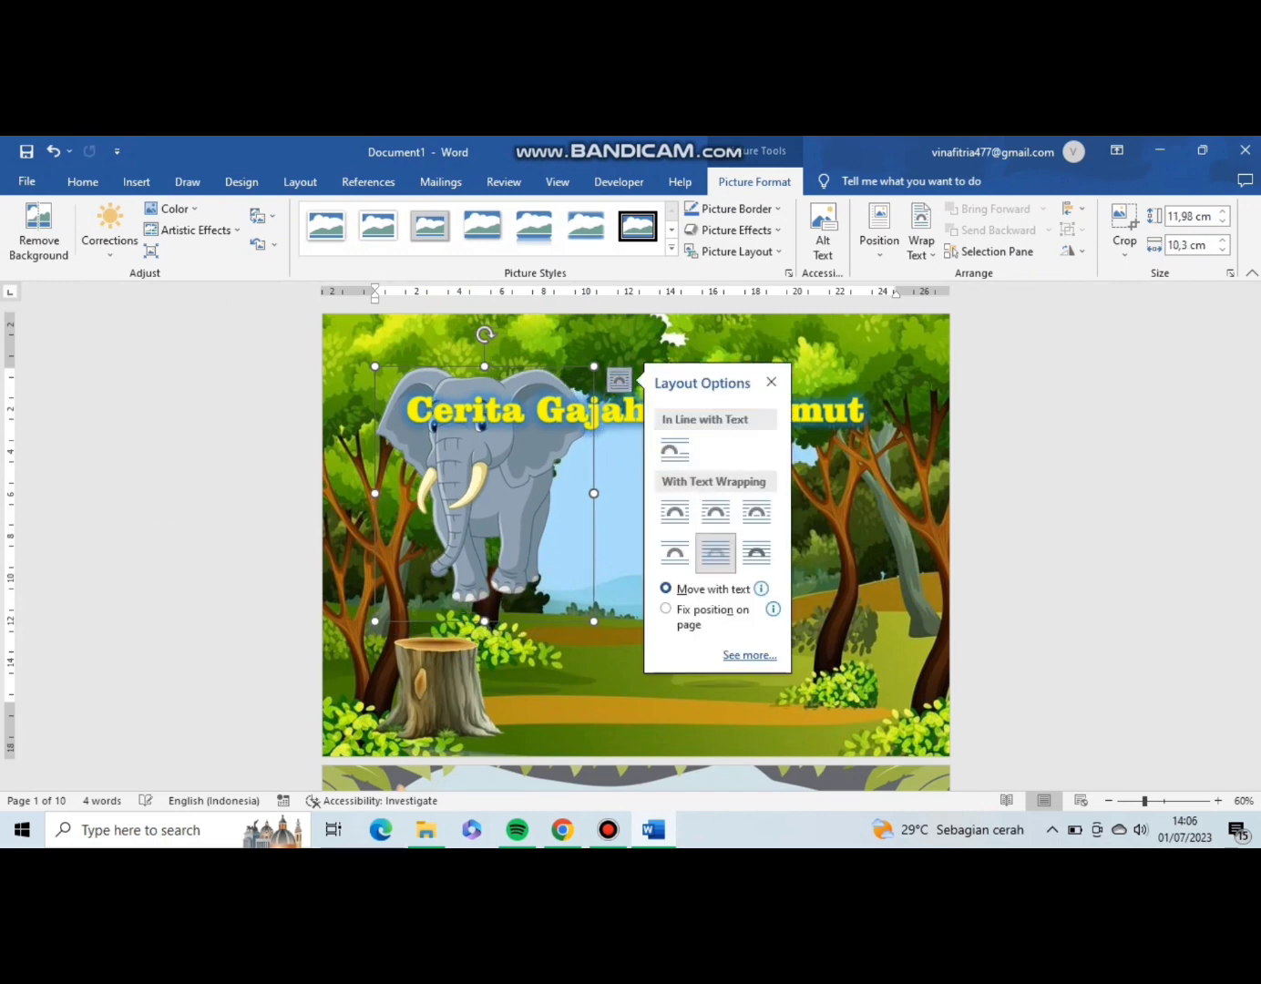
{"action": "left_click", "coordinate": [715, 551]}
{"action": "left_click", "coordinate": [613, 538]}
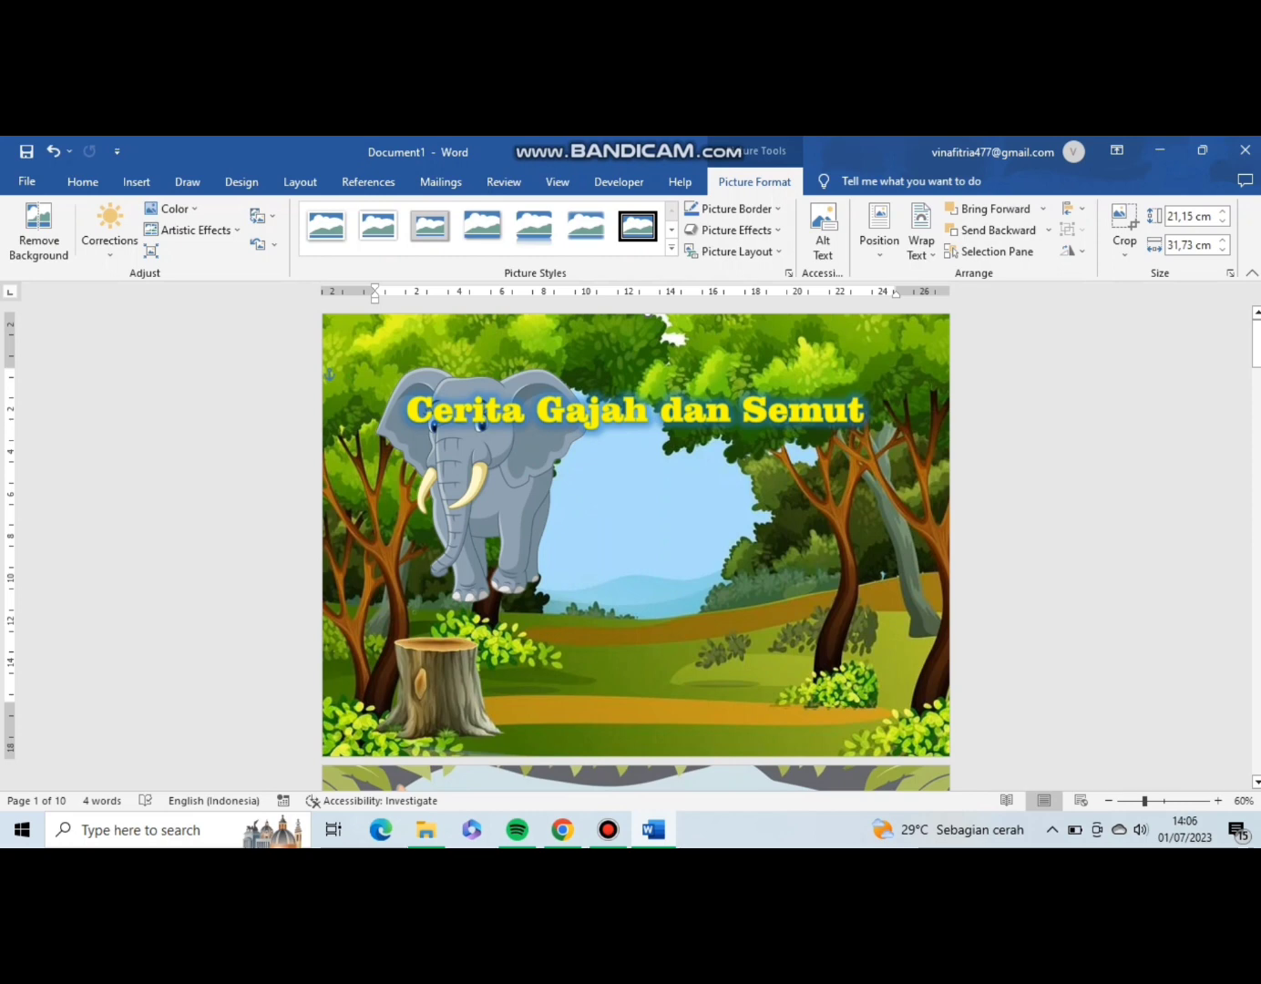
{"action": "left_click", "coordinate": [491, 492]}
{"action": "left_click_drag", "start_coordinate": [492, 491], "coordinate": [654, 592]}
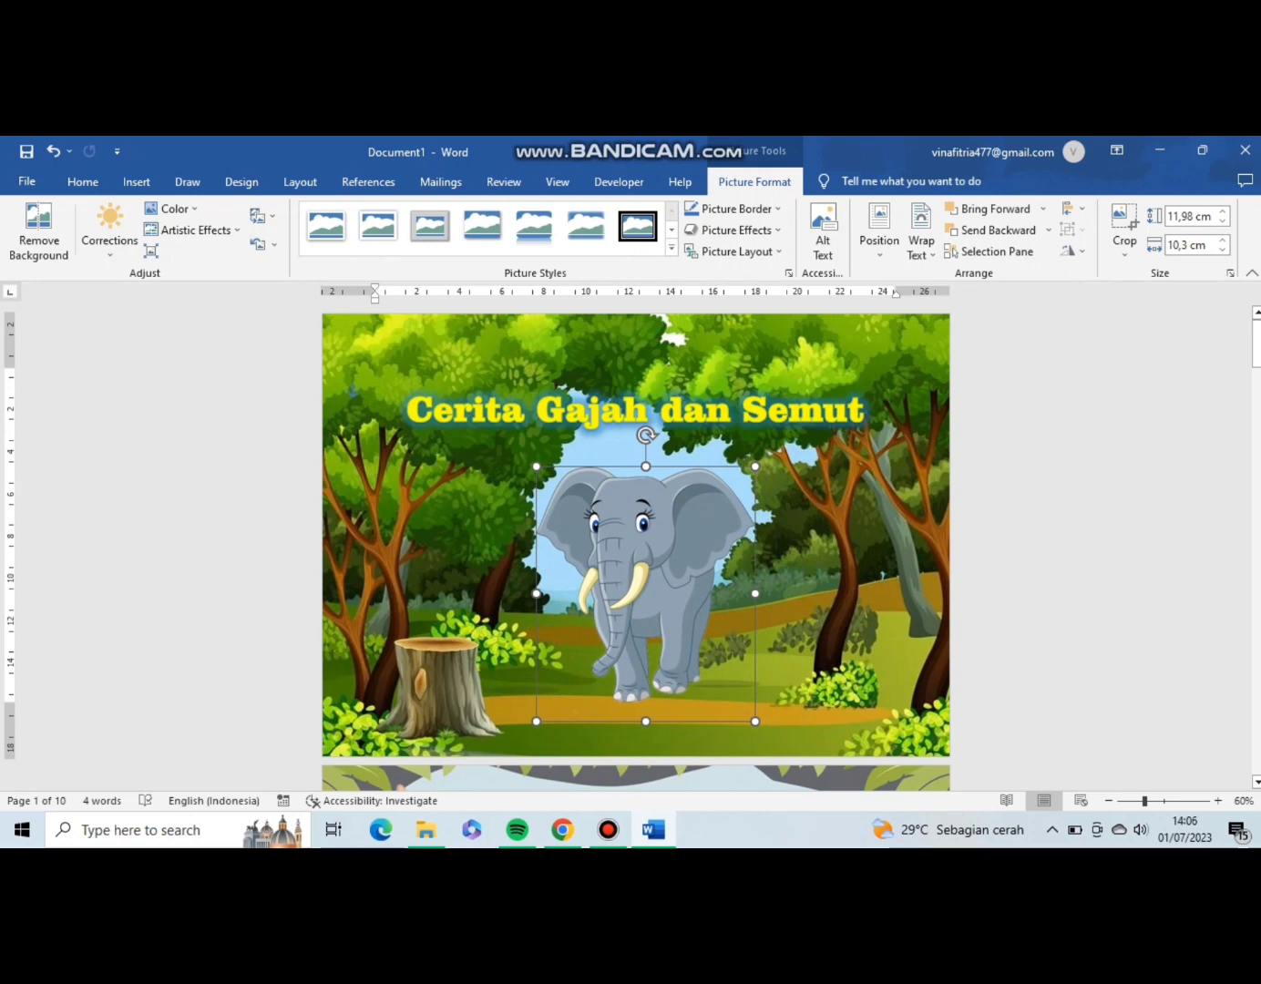